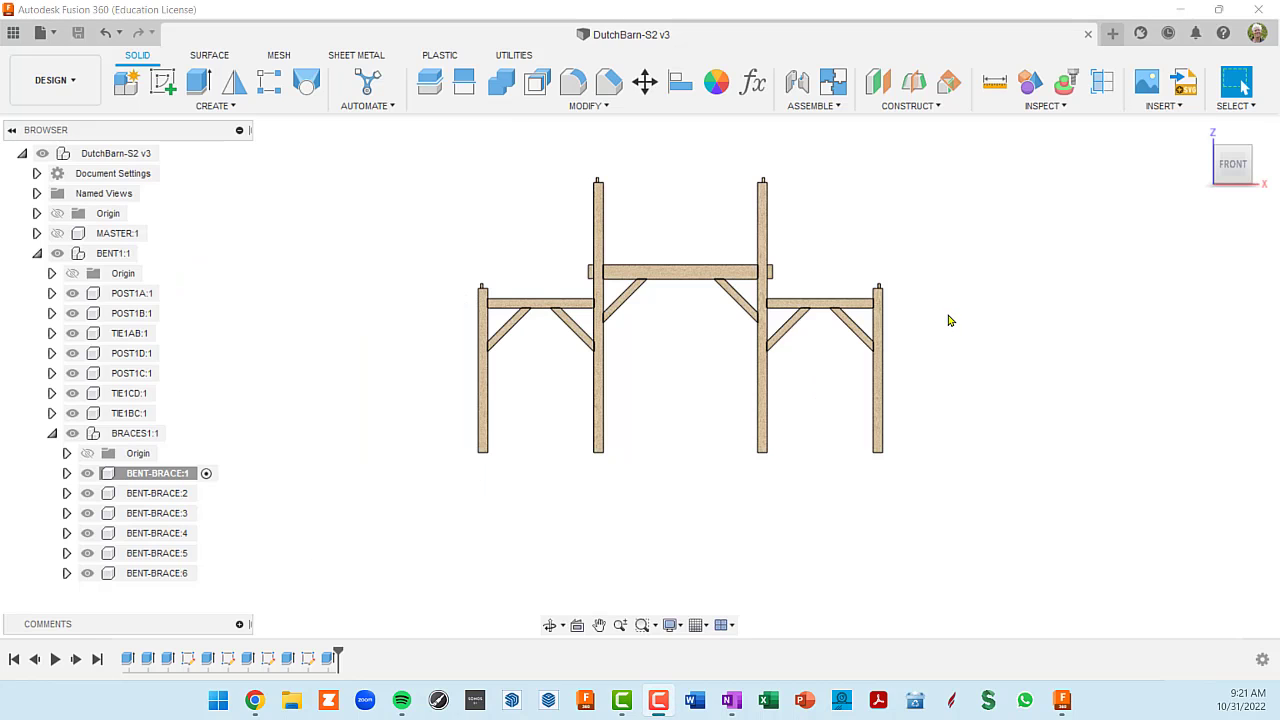
- Orbit and zoom the frame in on the joint between post and tie beam
shift+middle_drag(950, 320, 794, 286)
scroll(704, 335, up, 3)
scroll(668, 330, up, 8)
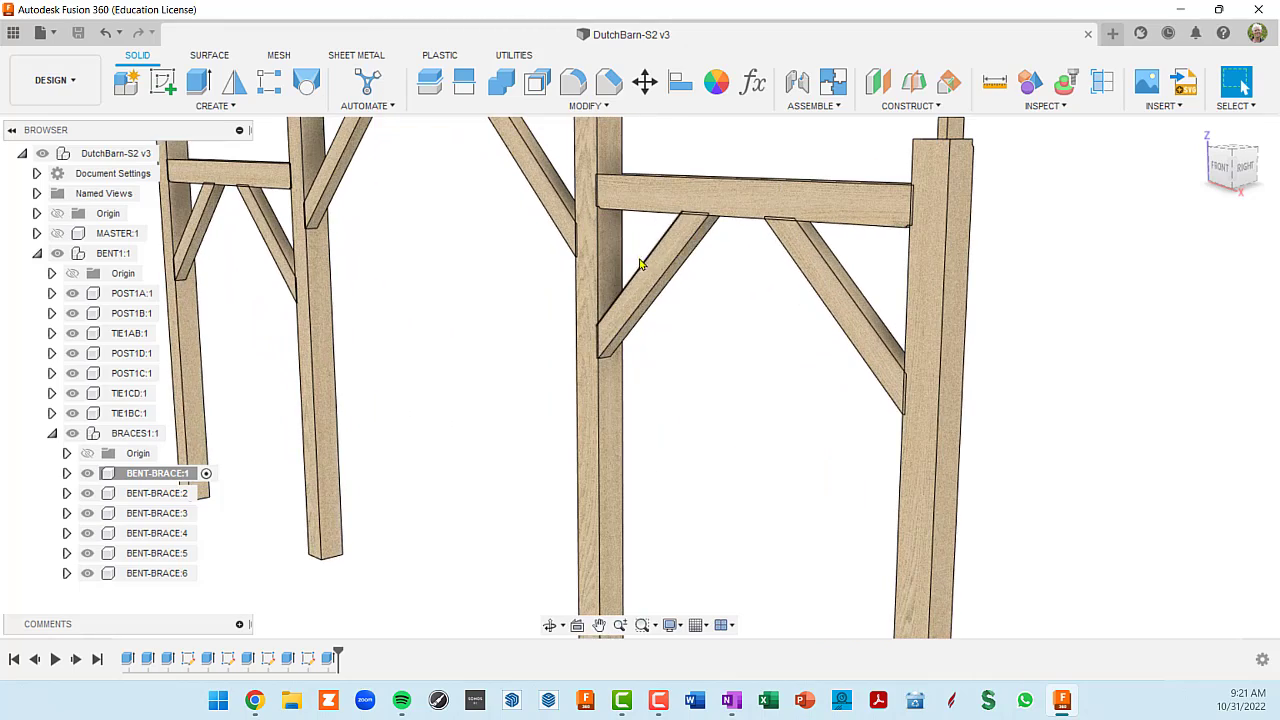
scroll(700, 320, up, 4)
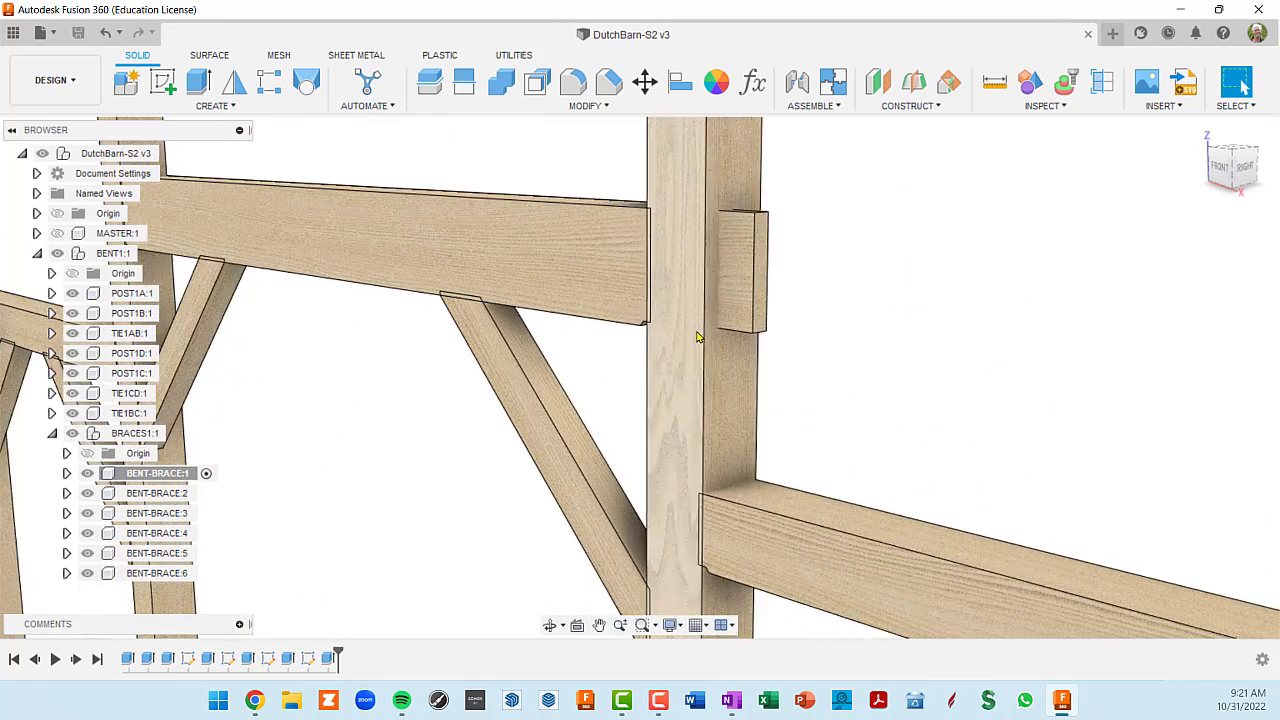
scroll(735, 282, down, 4)
middle_drag(737, 280, 846, 297)
scroll(700, 420, up, 3)
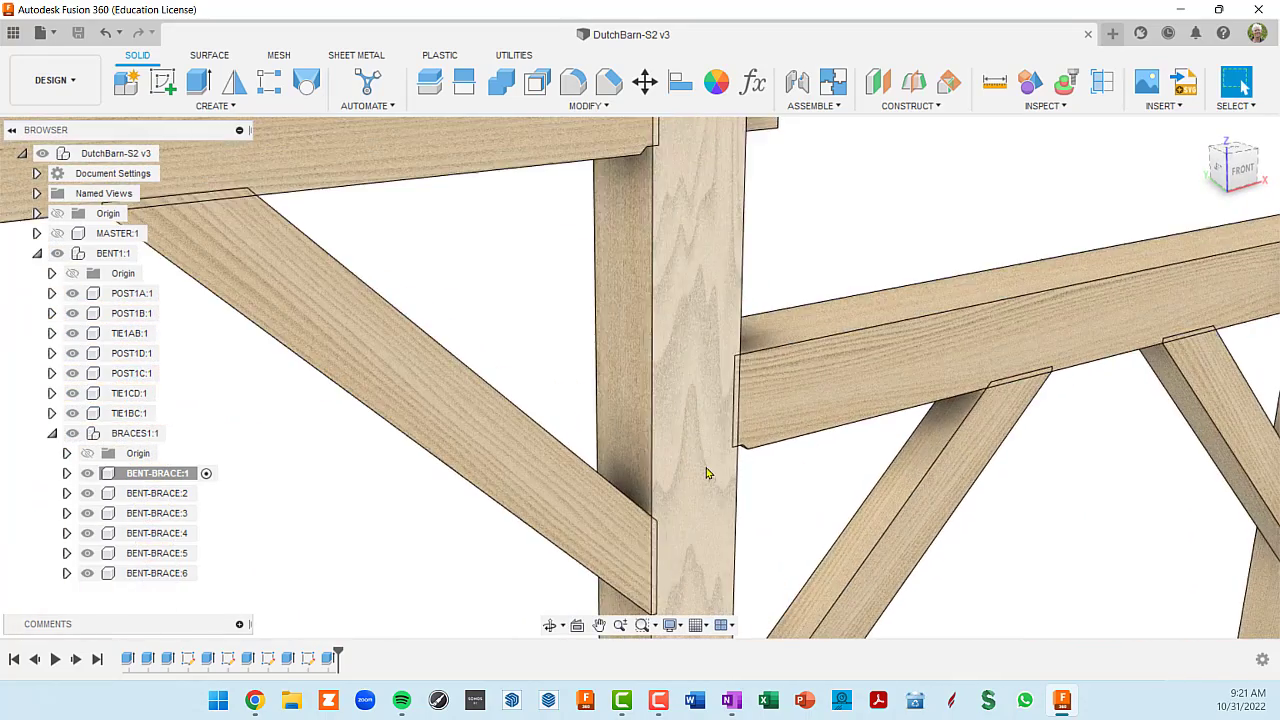
scroll(694, 334, down, 4)
scroll(695, 337, down, 3)
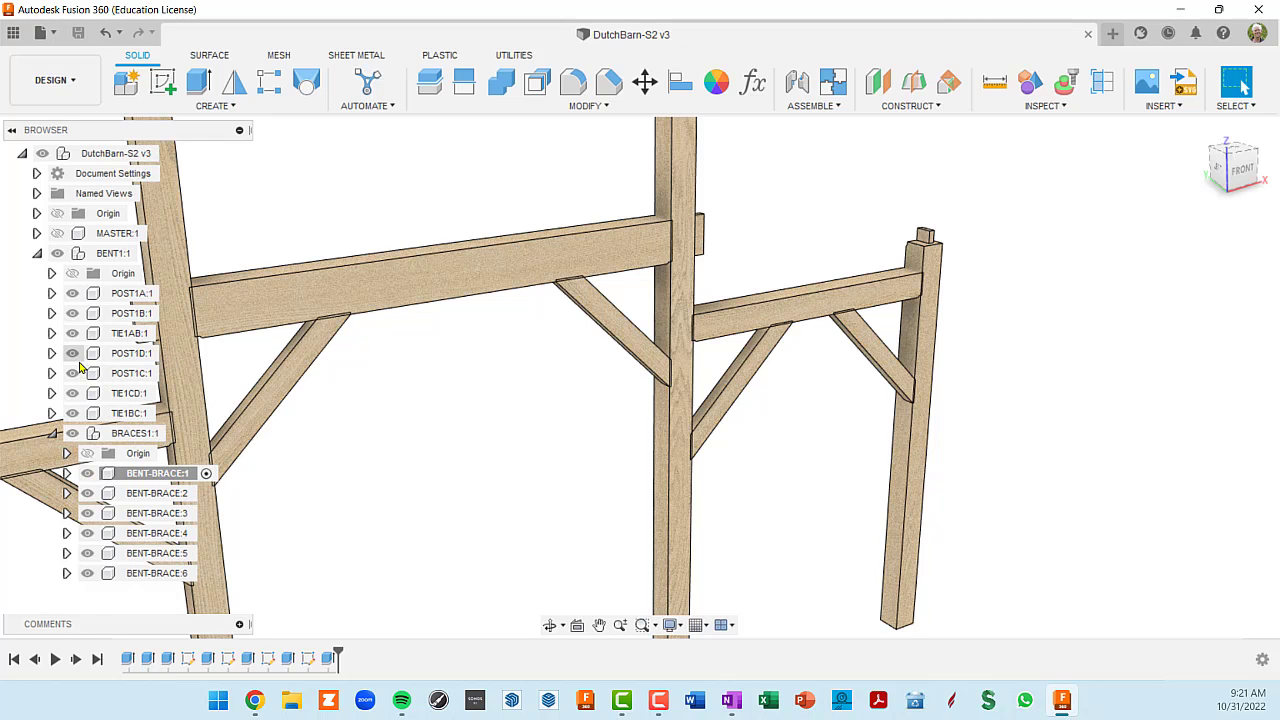
- Hide POST1A:1 and POST1B:1, then view the exposed tie-beam tenons from near the front
click(80, 313)
click(72, 293)
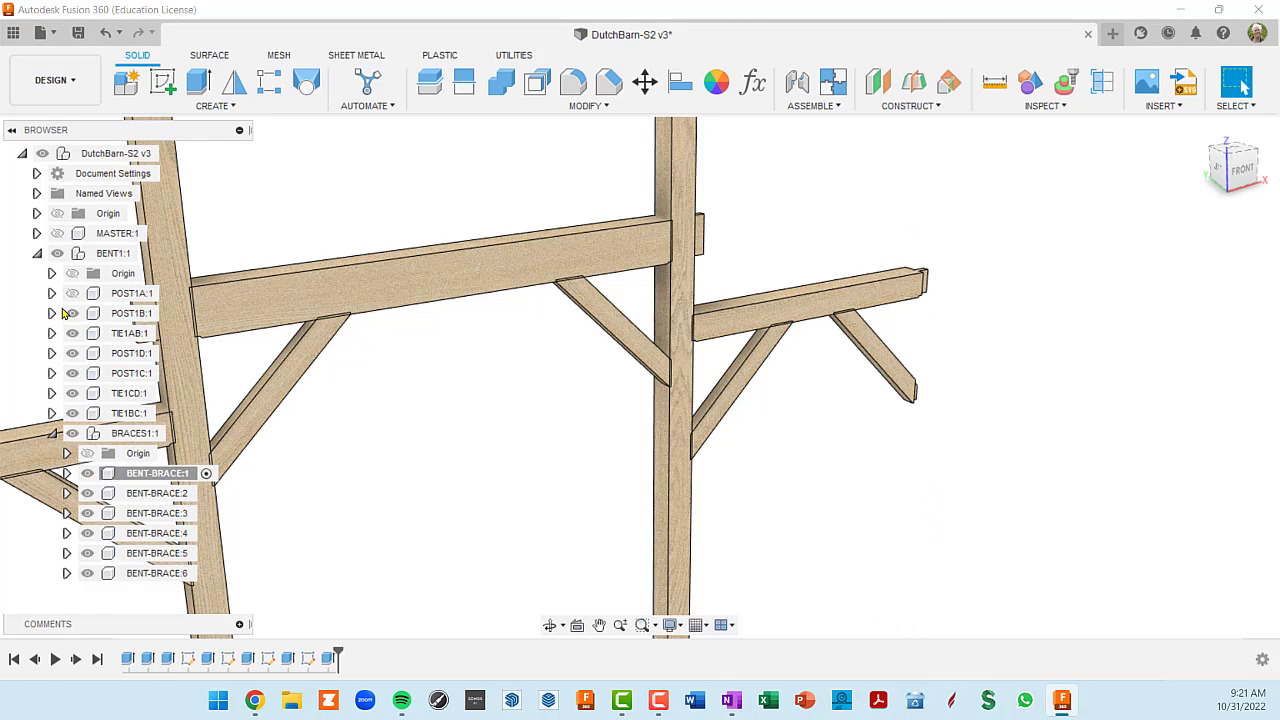
click(72, 313)
scroll(690, 340, up, 5)
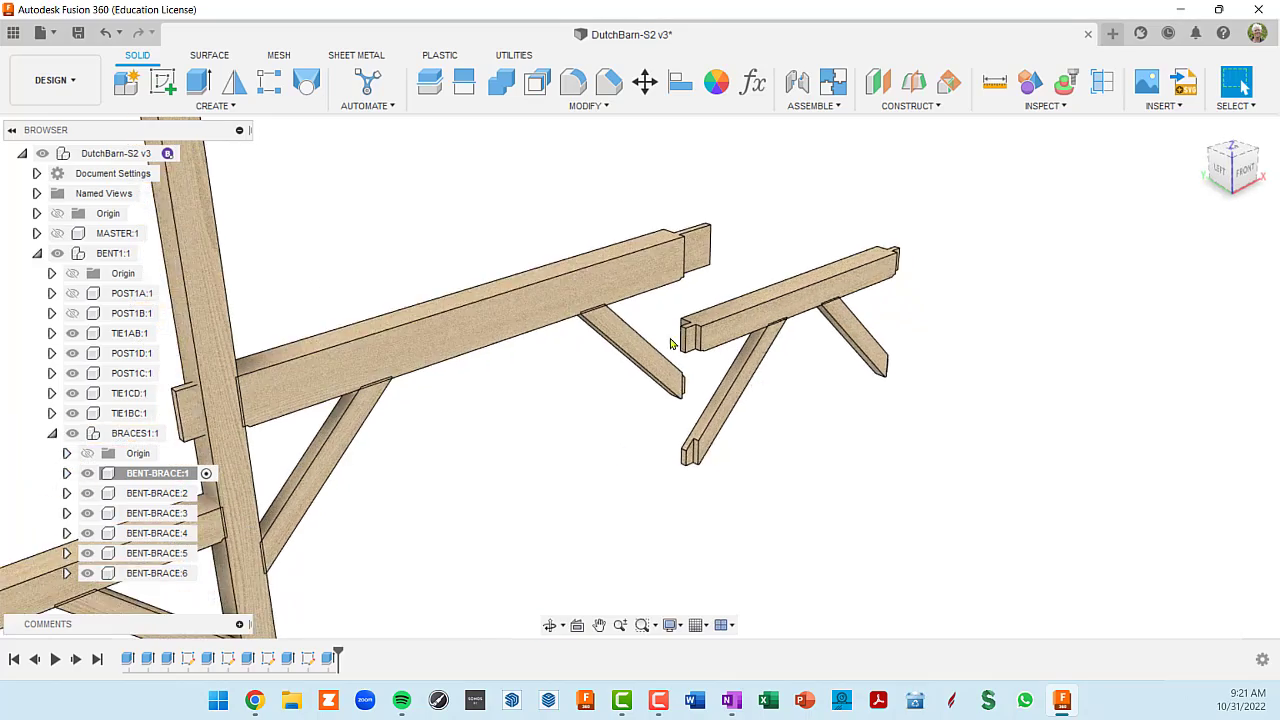
scroll(717, 352, down, 5)
shift+middle_drag(717, 352, 601, 348)
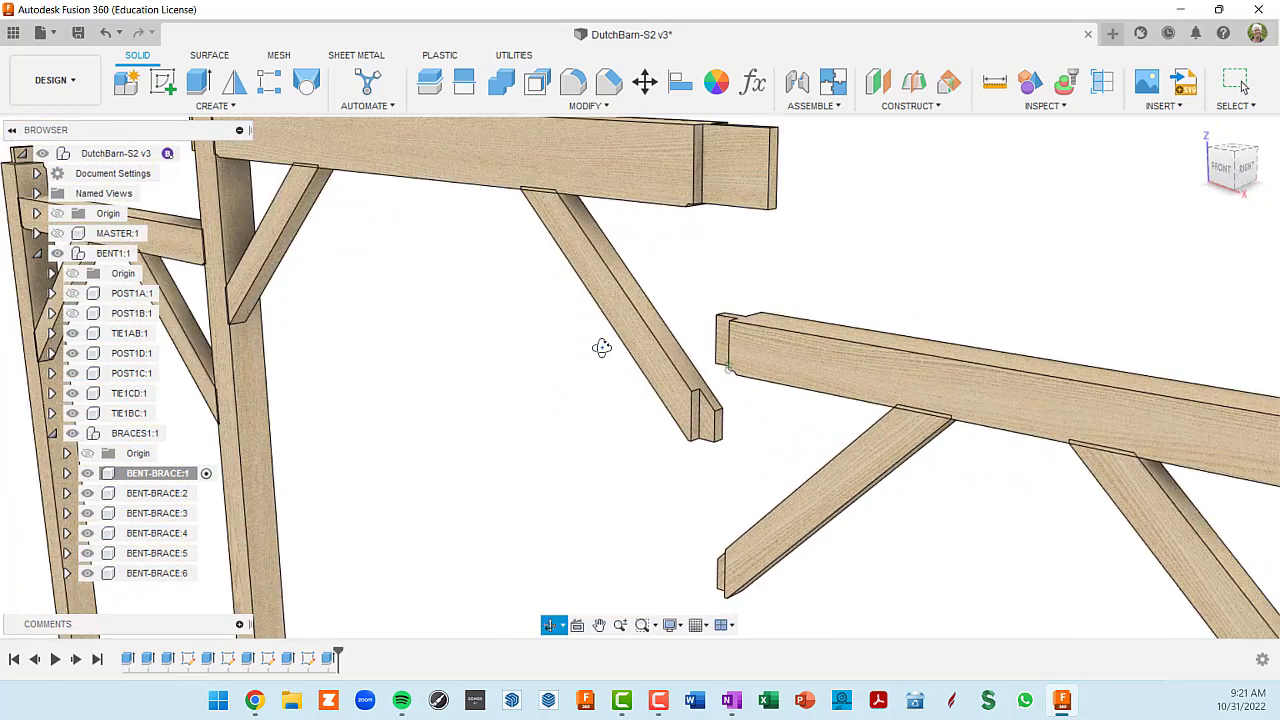
scroll(614, 363, down, 4)
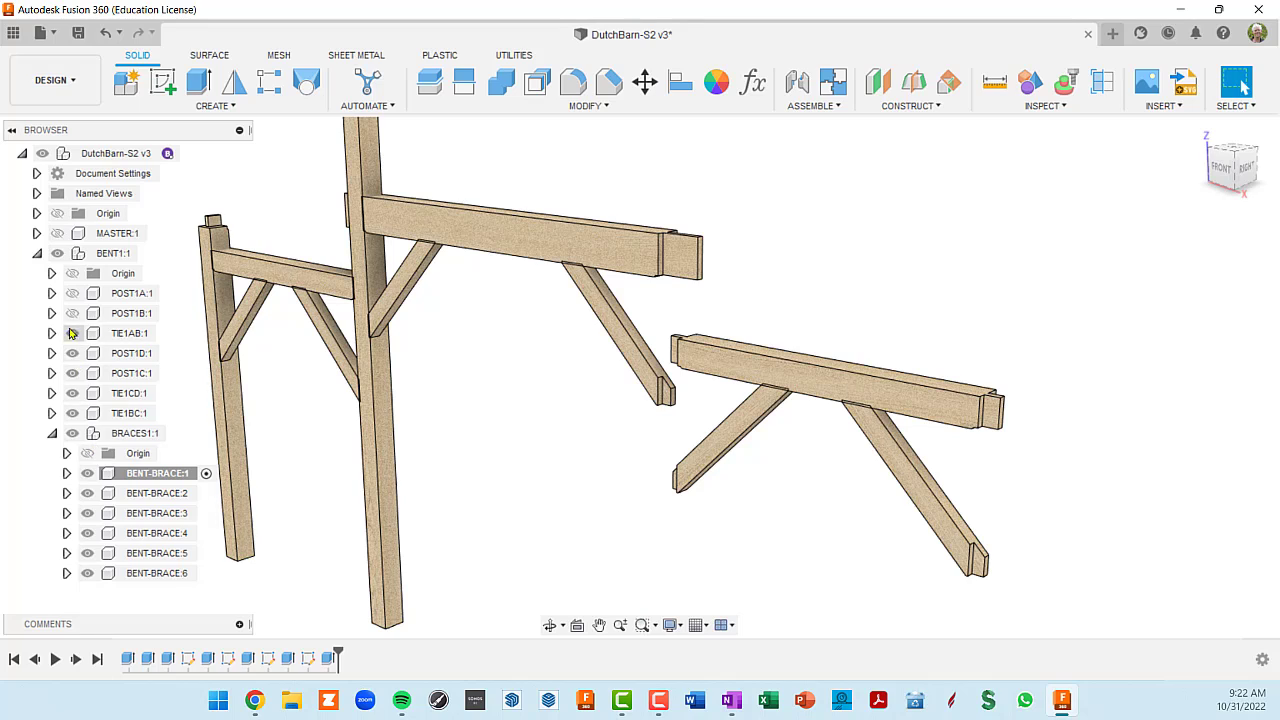
- Make POST1A:1 and POST1B:1 visible again and orbit around the bent
click(67, 313)
click(72, 293)
click(72, 313)
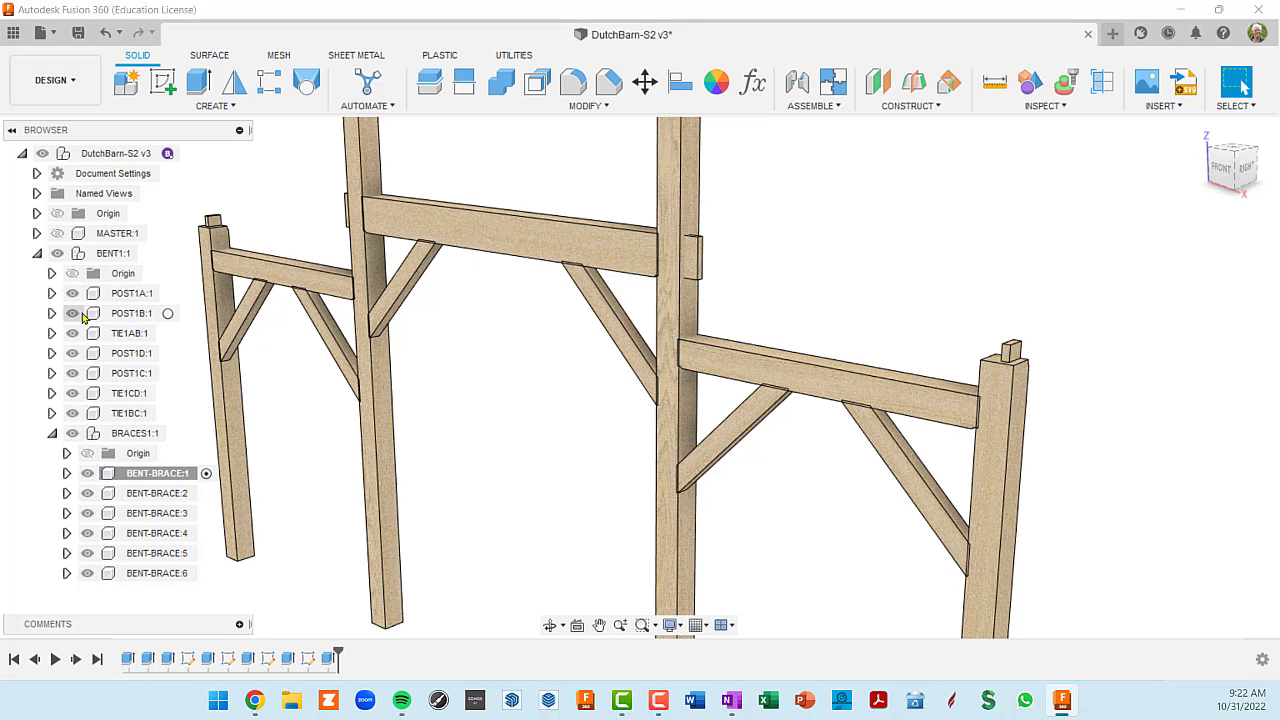
scroll(110, 323, down, 3)
shift+middle_drag(351, 354, 391, 349)
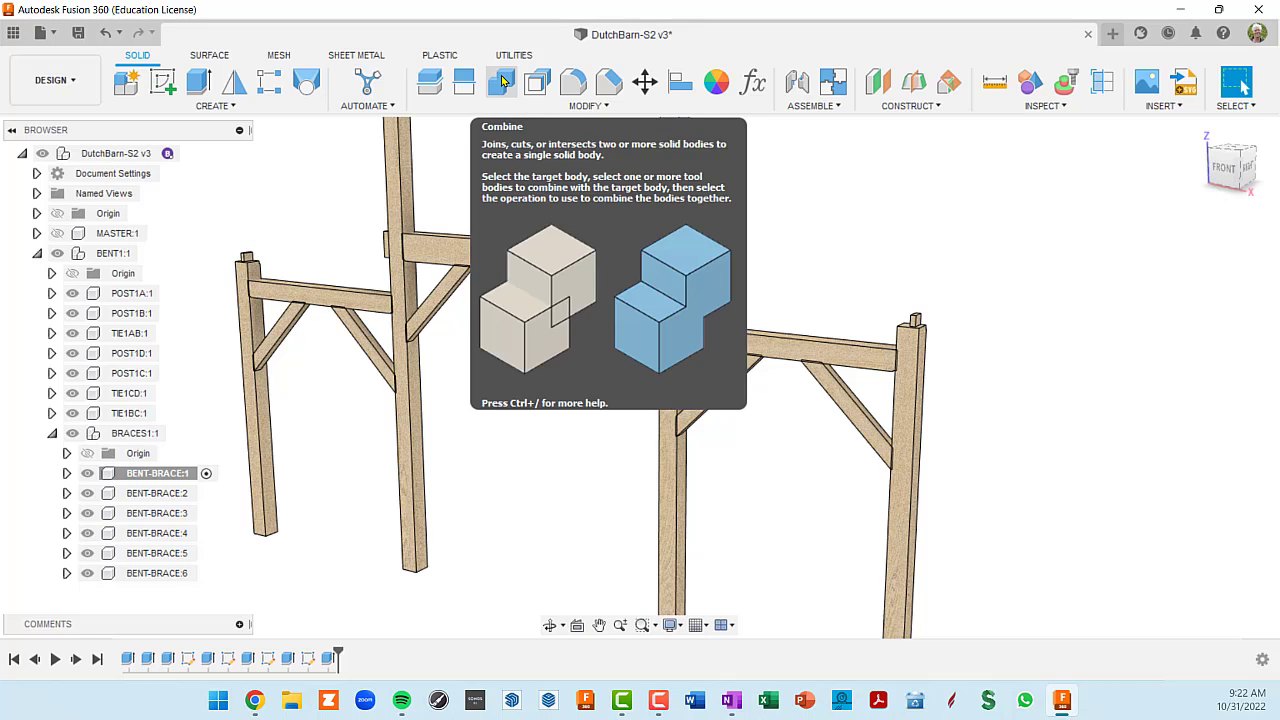
shift+middle_drag(823, 270, 735, 268)
- Collapse the BRACES1:1 component in the Browser
click(52, 436)
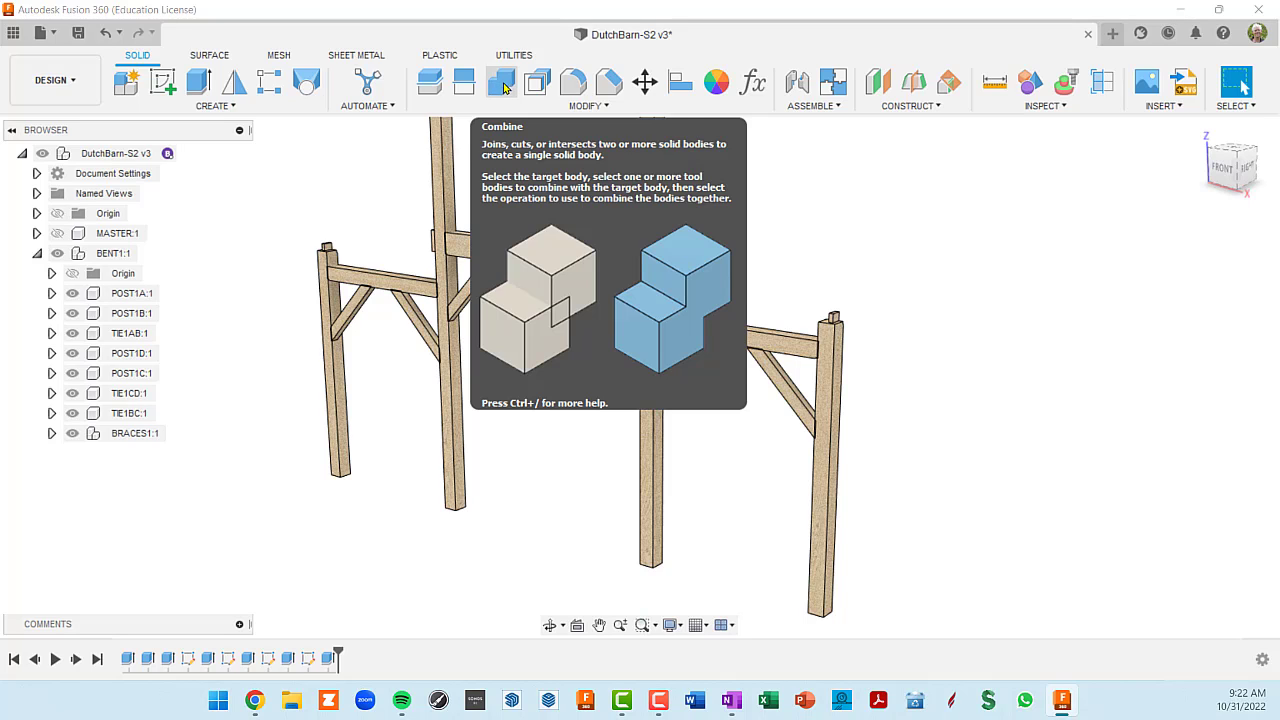
scroll(836, 465, up, 5)
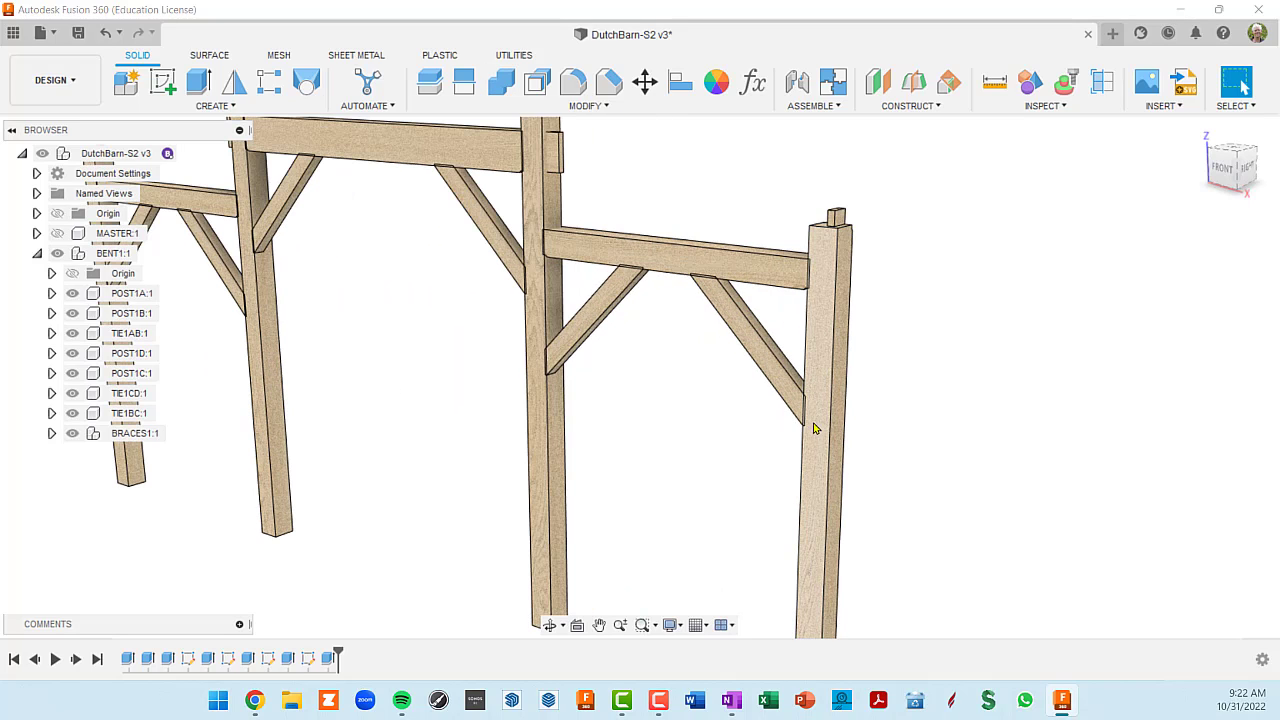
scroll(820, 420, down, 5)
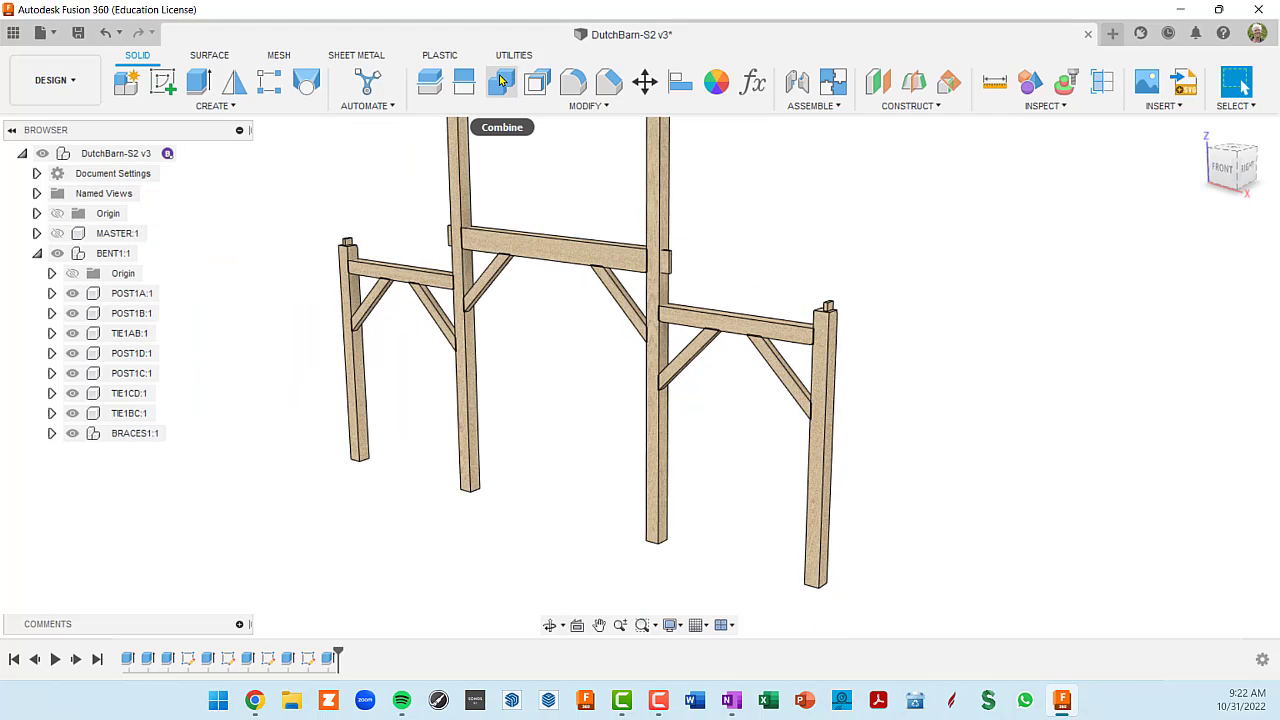
- Start a Combine with the right-hand end post as the target body
click(501, 81)
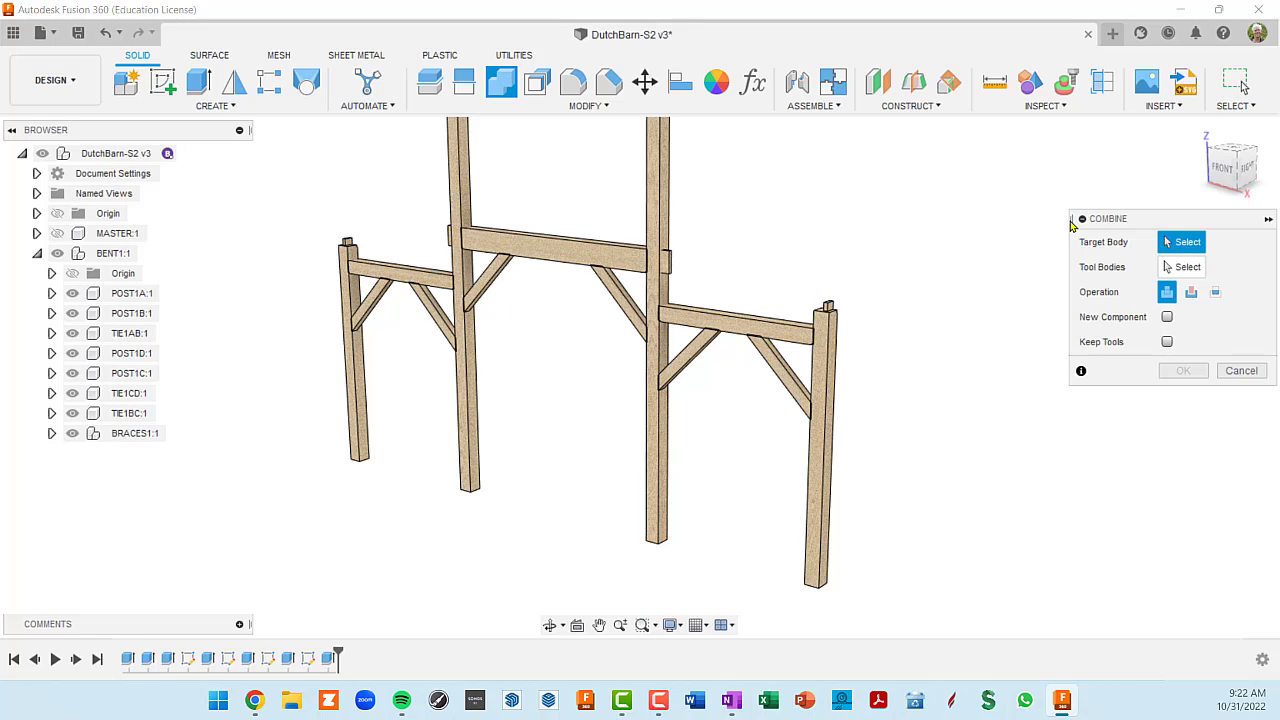
drag(1069, 219, 1031, 219)
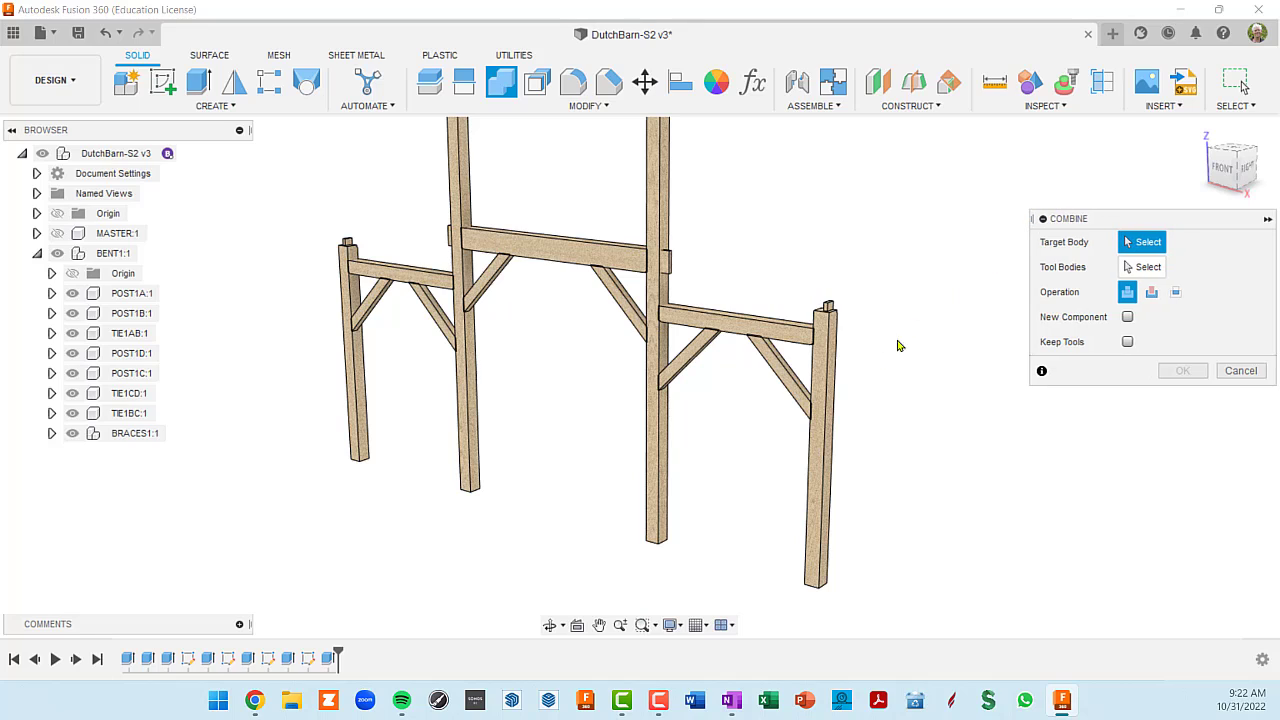
click(817, 378)
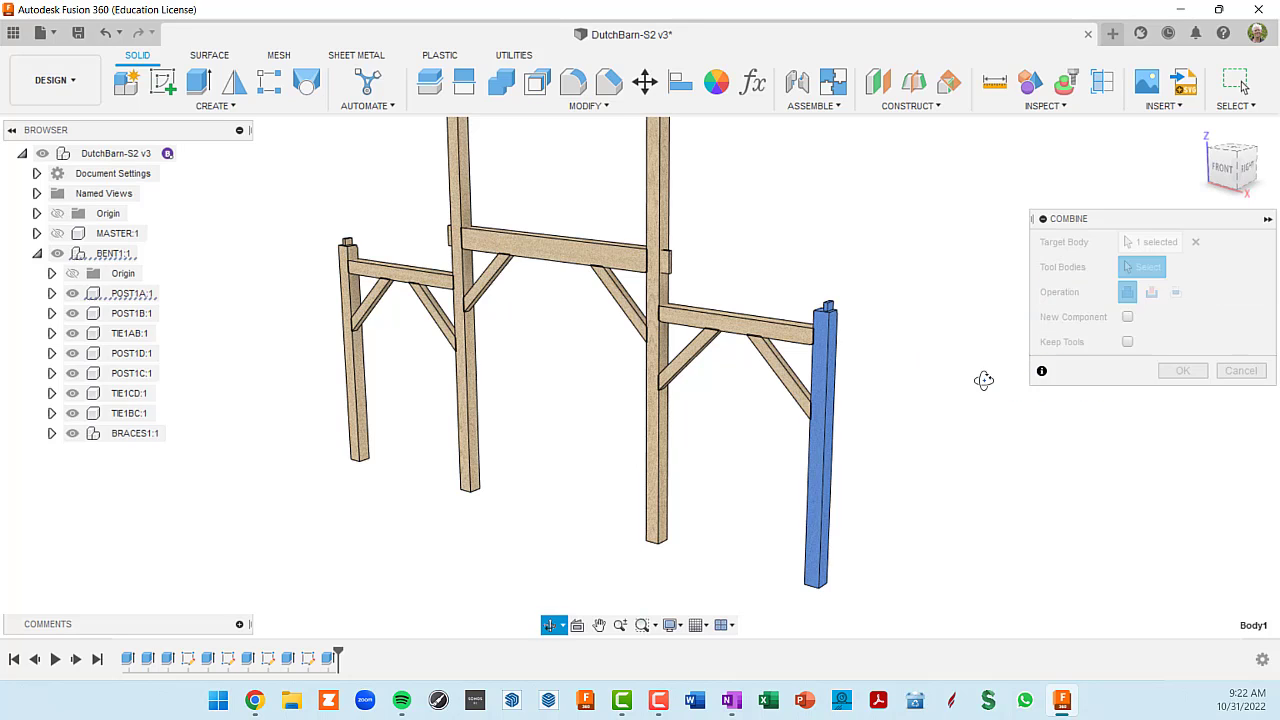
shift+middle_drag(983, 377, 1095, 357)
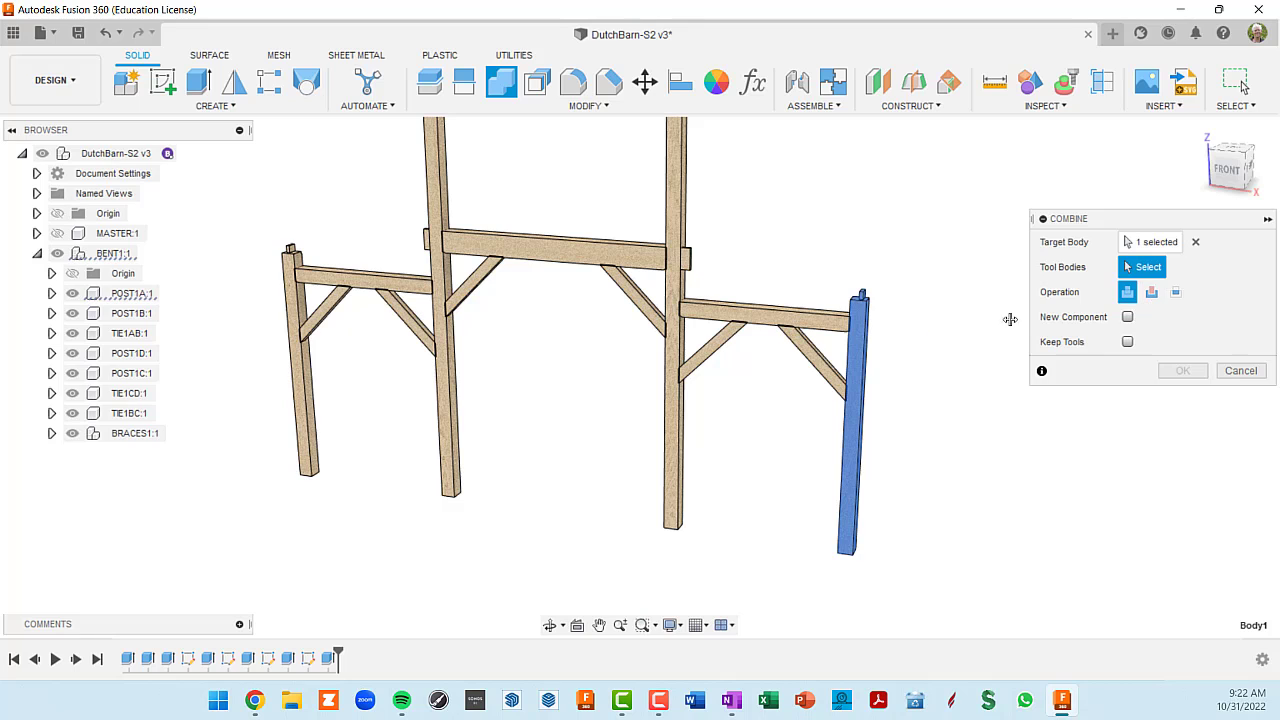
shift+middle_drag(867, 372, 921, 360)
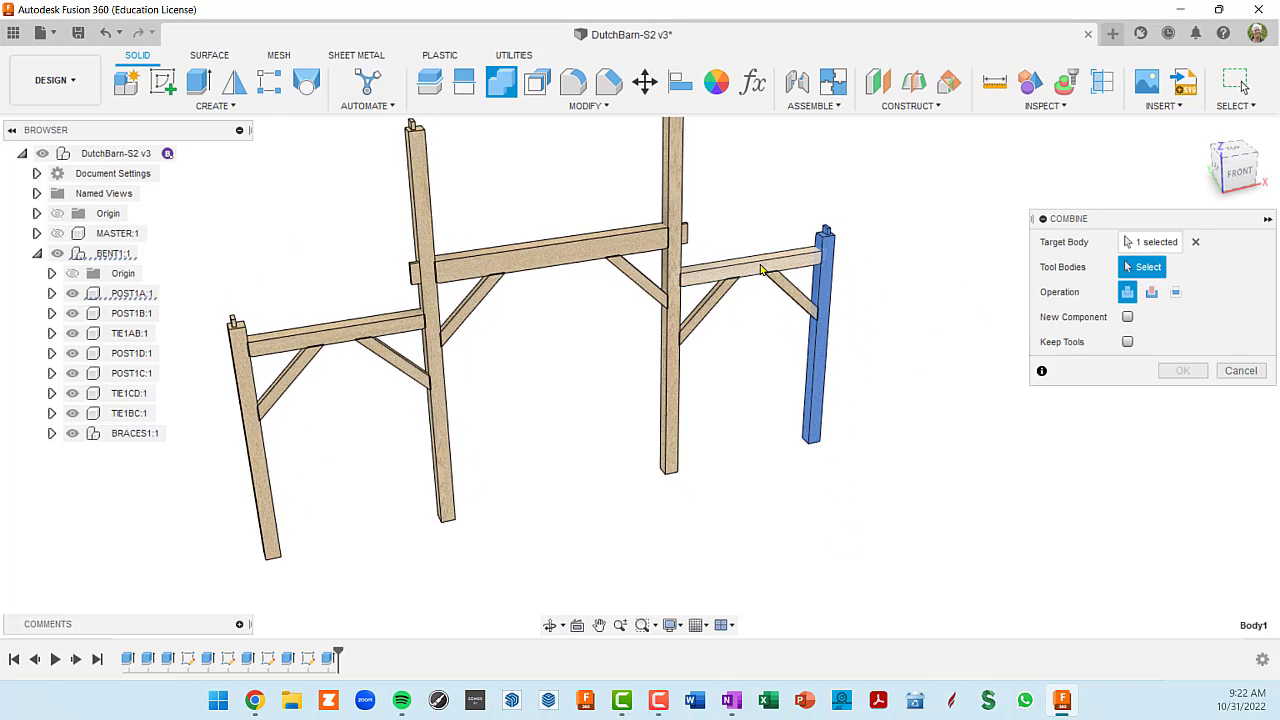
scroll(772, 268, up, 5)
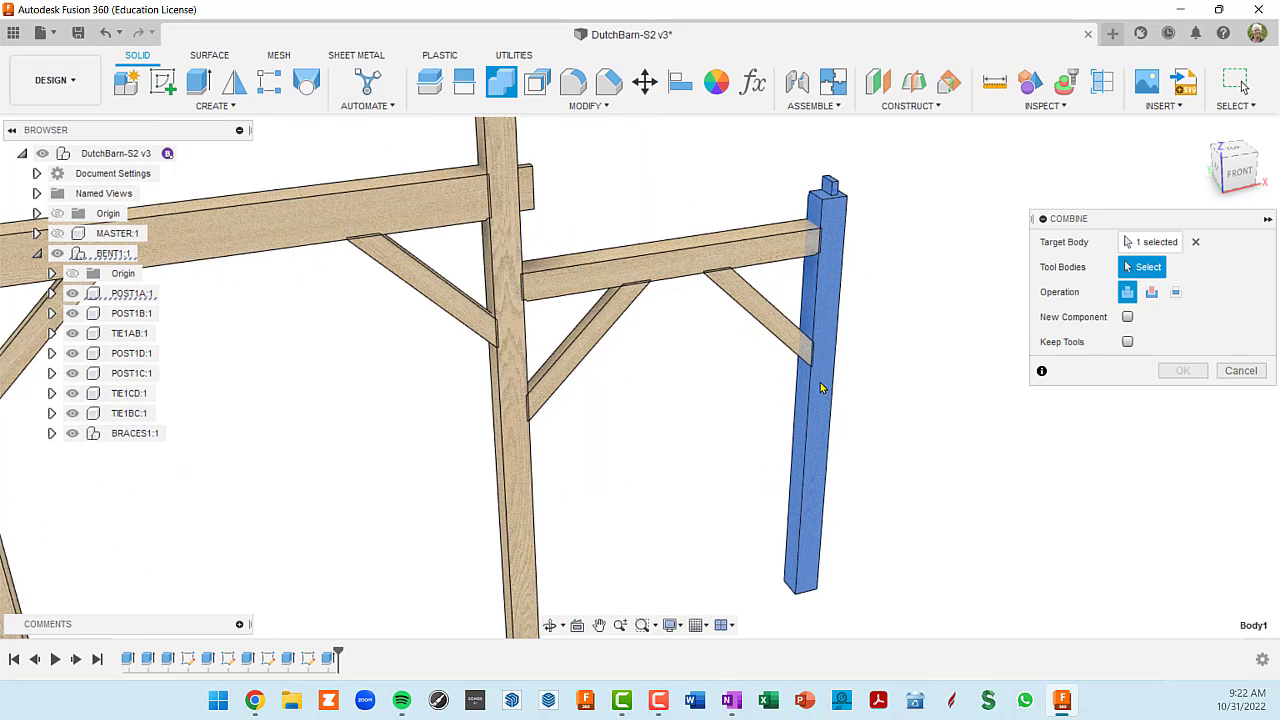
- Add the tie beam and brace as tool bodies, with Operation Cut and Keep Tools on
click(745, 258)
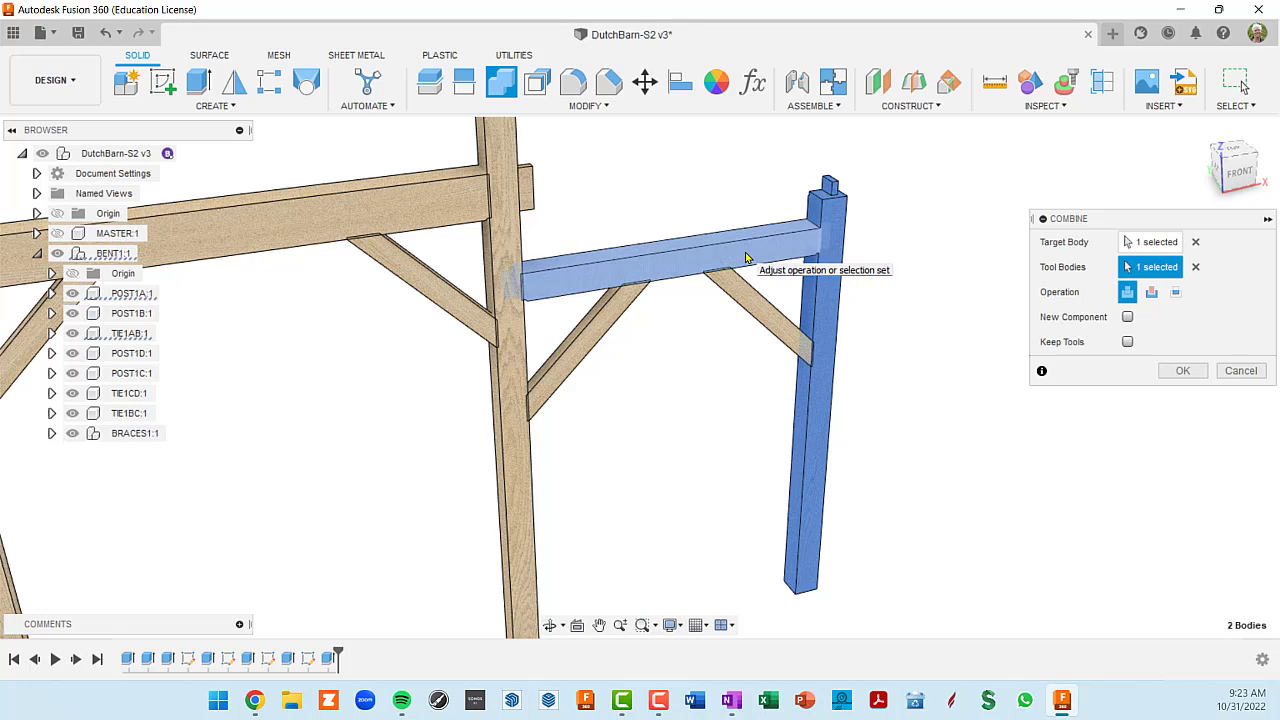
click(769, 318)
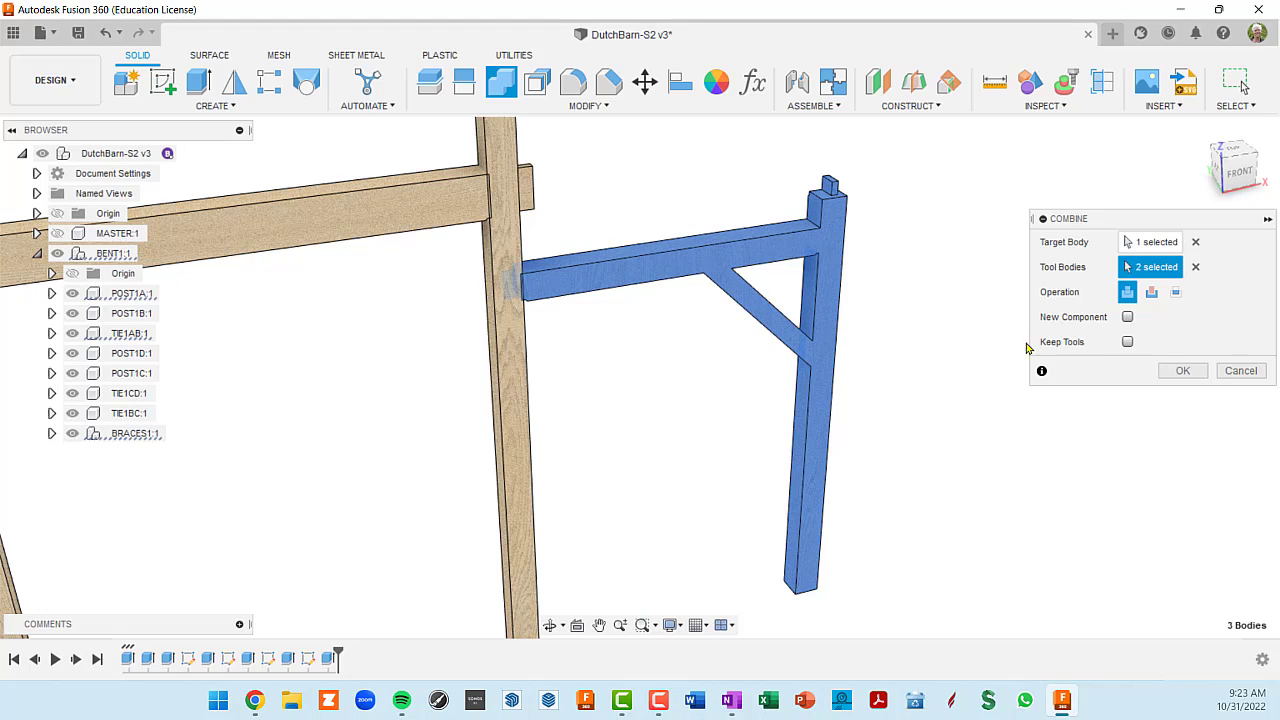
click(1152, 292)
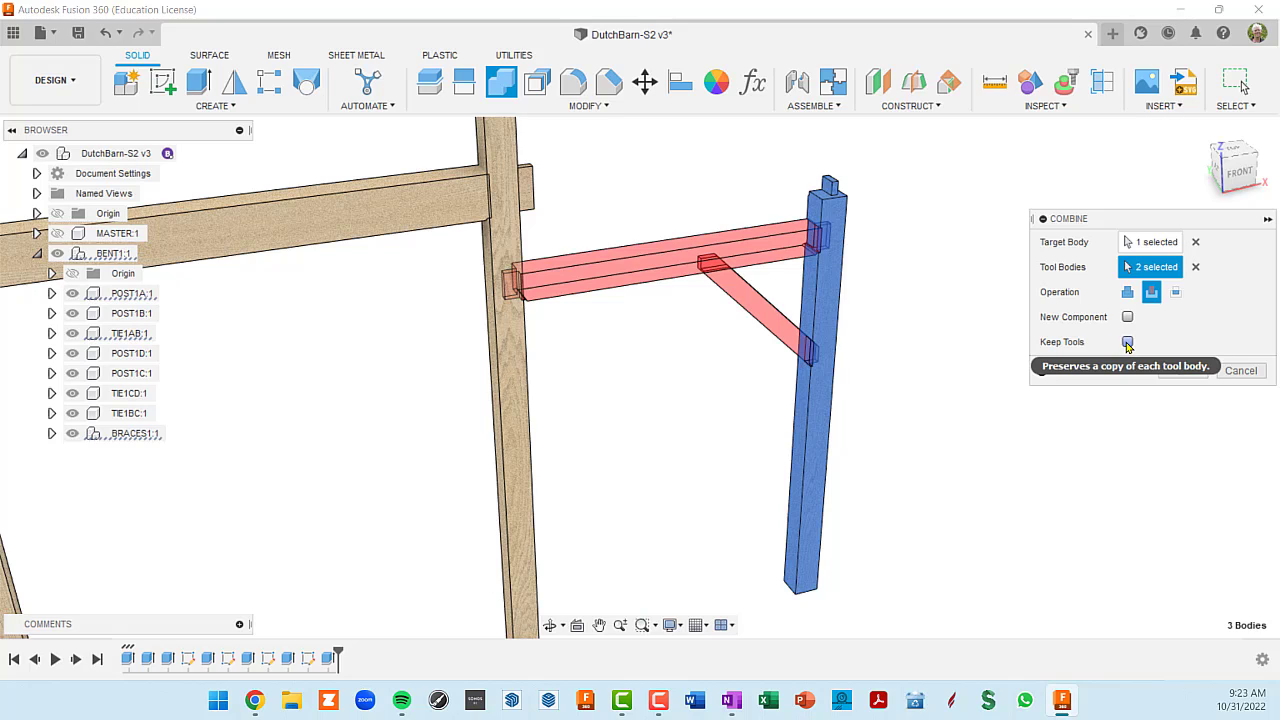
click(1127, 342)
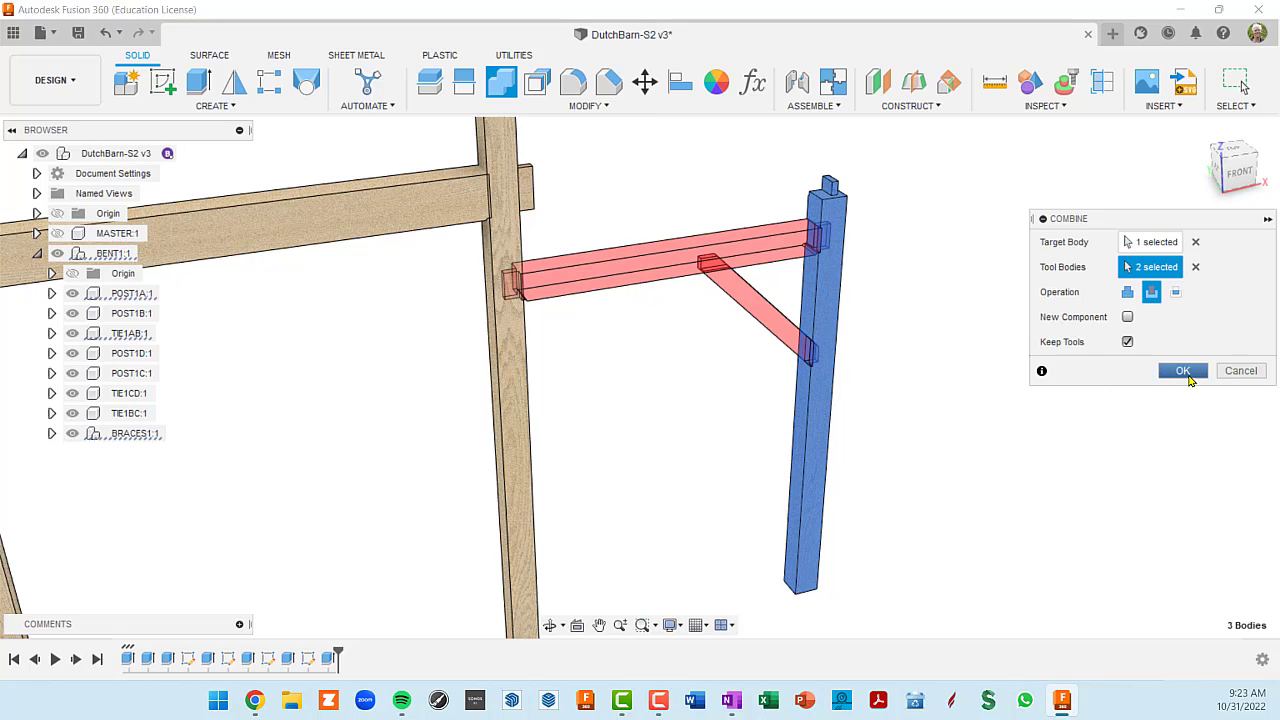
- Apply the mortise cut, then hide TIE1AB:1 and the braces to inspect the post
click(1184, 371)
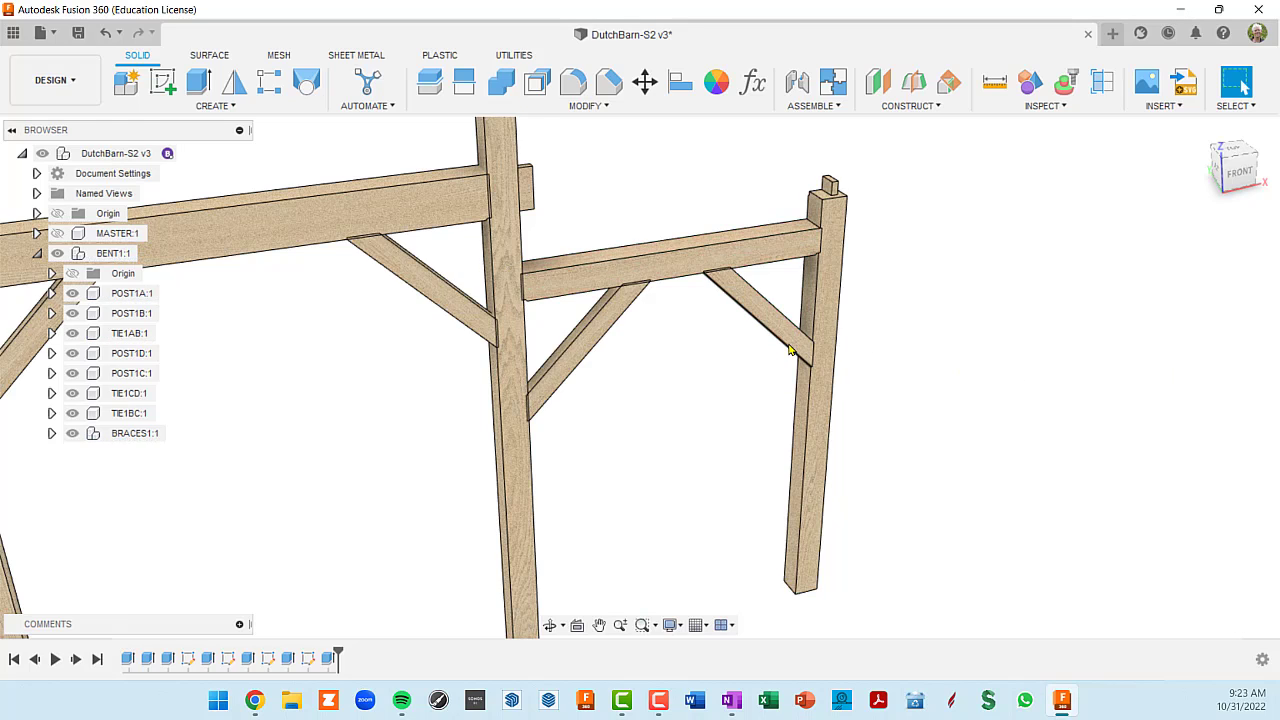
scroll(793, 350, down, 2)
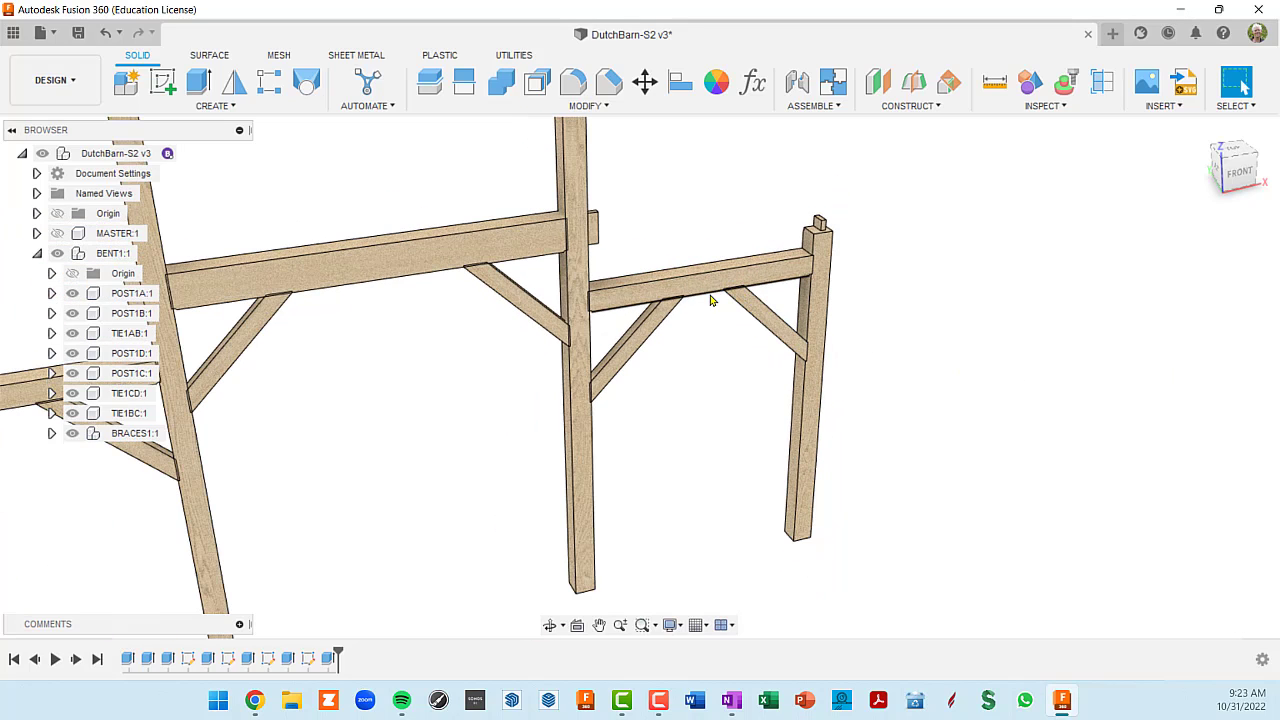
click(72, 334)
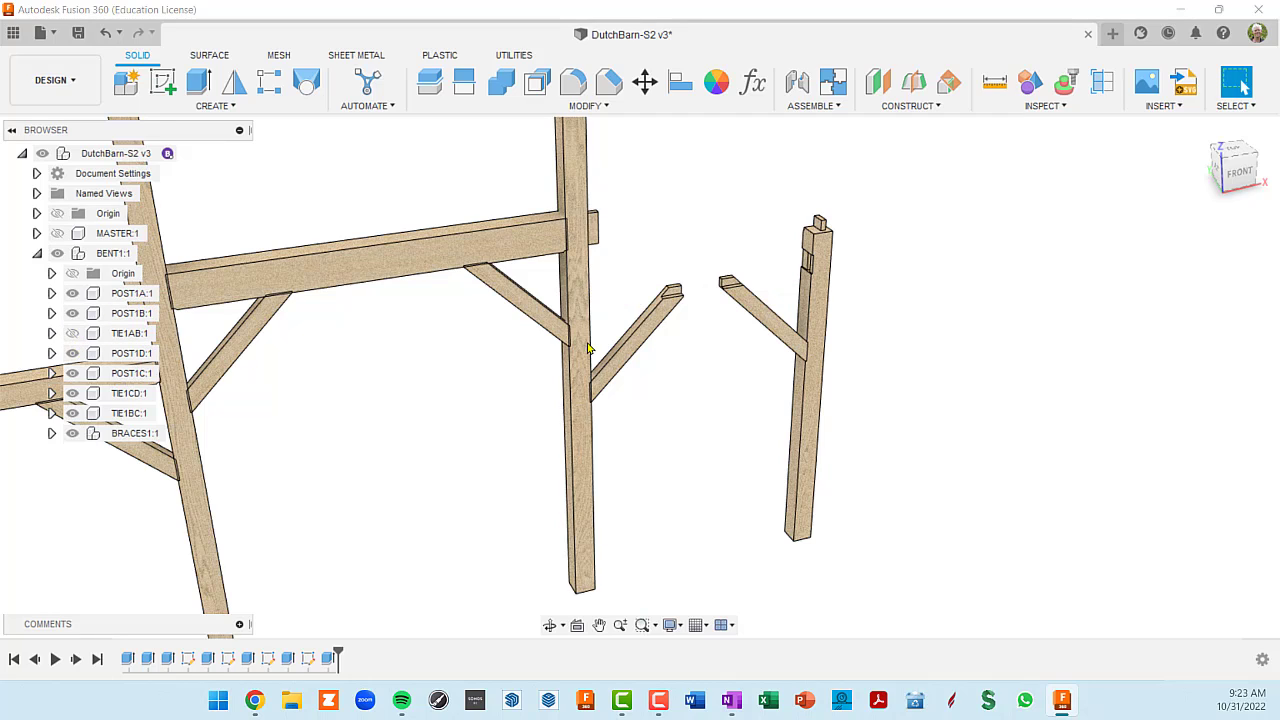
click(755, 313)
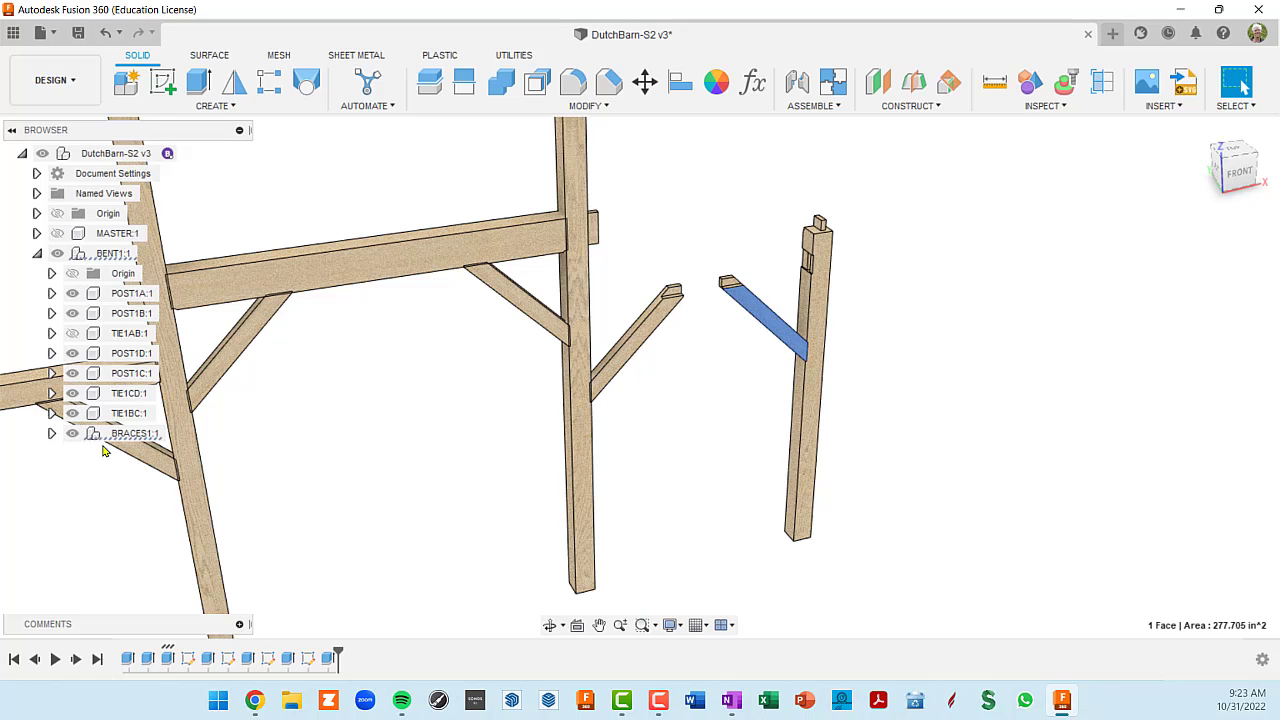
click(72, 434)
click(771, 437)
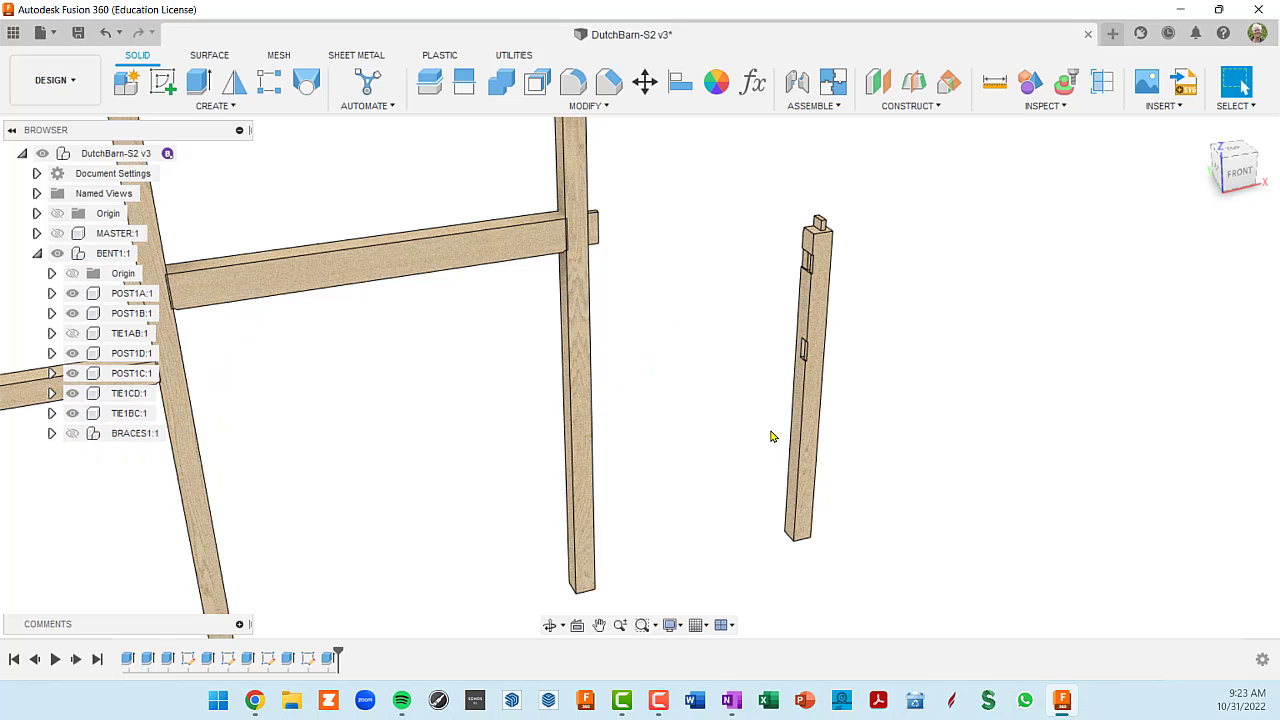
- Orbit around the cut post, then show TIE1AB:1 and BRACES1:1 again
shift+middle_drag(771, 437, 866, 372)
scroll(866, 372, up, 6)
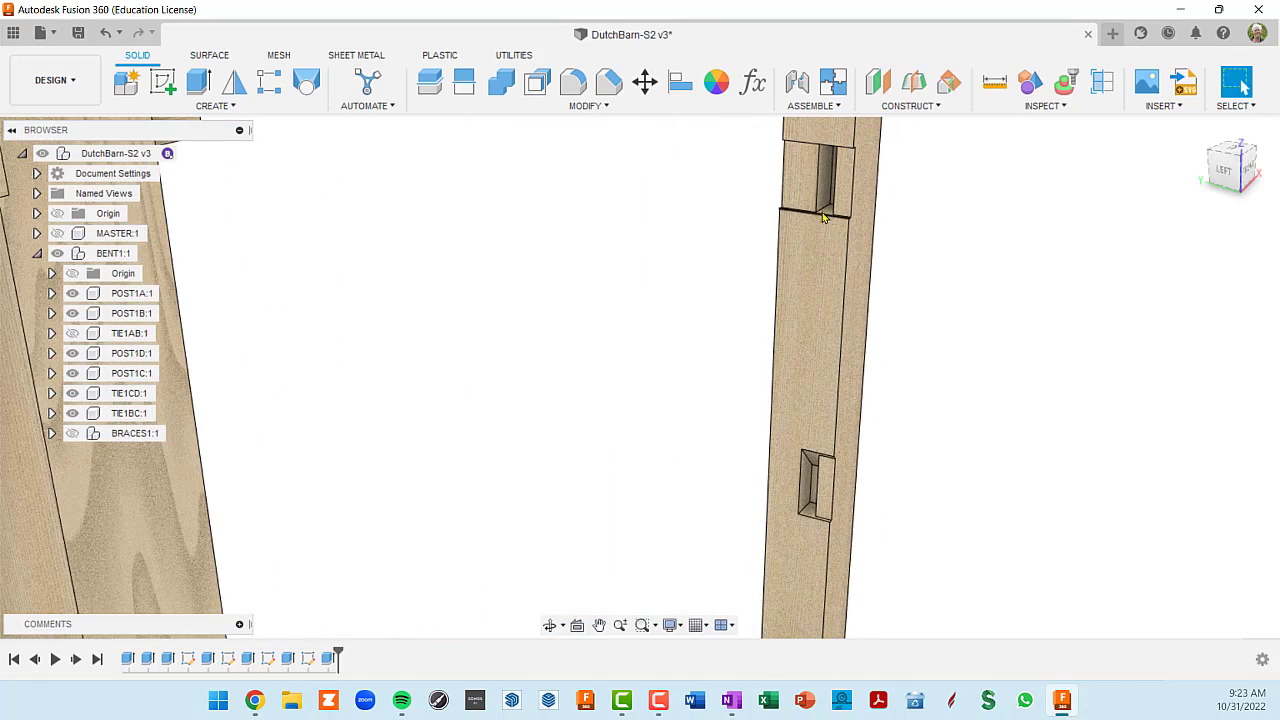
shift+middle_drag(826, 206, 726, 346)
scroll(846, 348, down, 5)
click(72, 333)
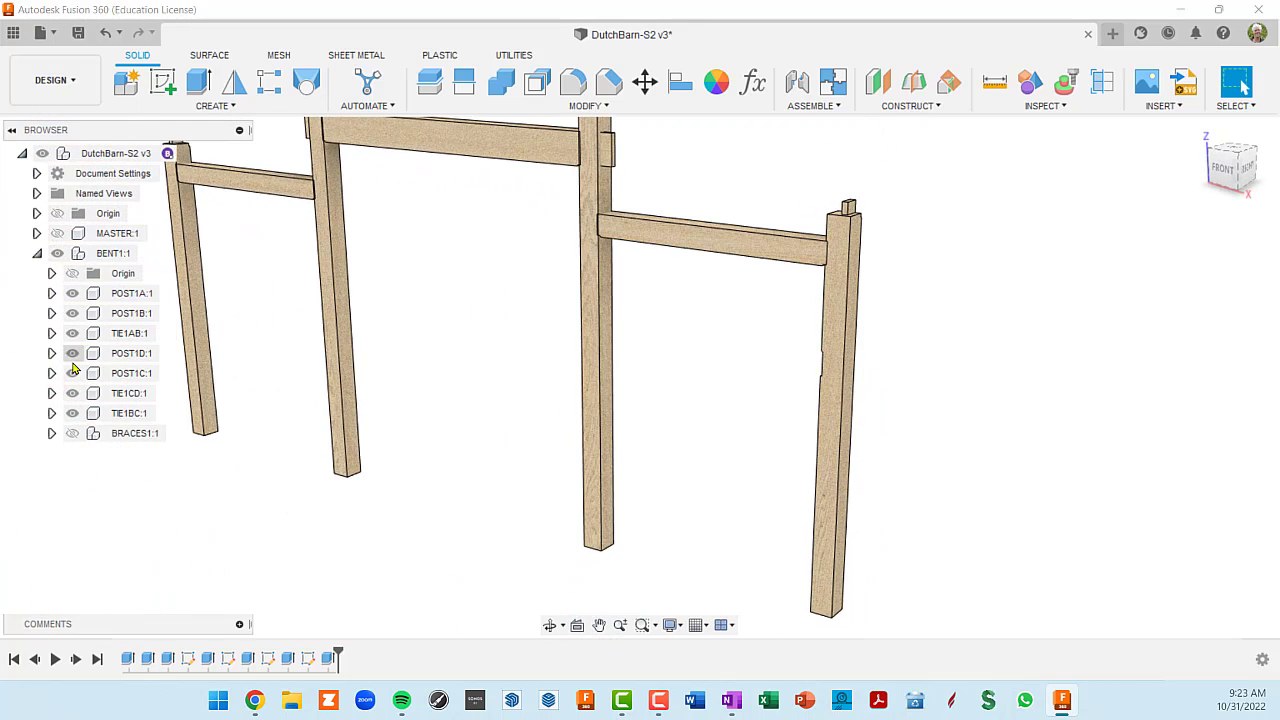
click(73, 433)
click(73, 433)
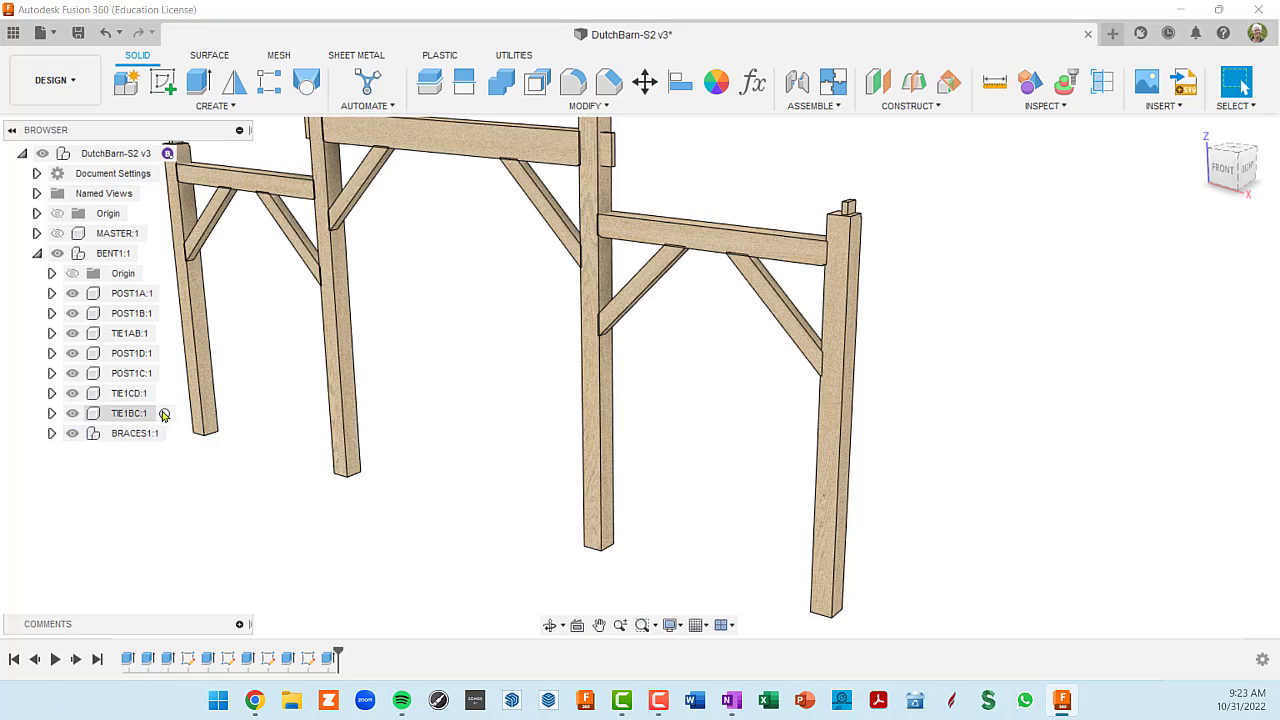
- Recentre the frame; Combine is started and cancelled twice, and the right-click menu dismissed
scroll(677, 380, down, 5)
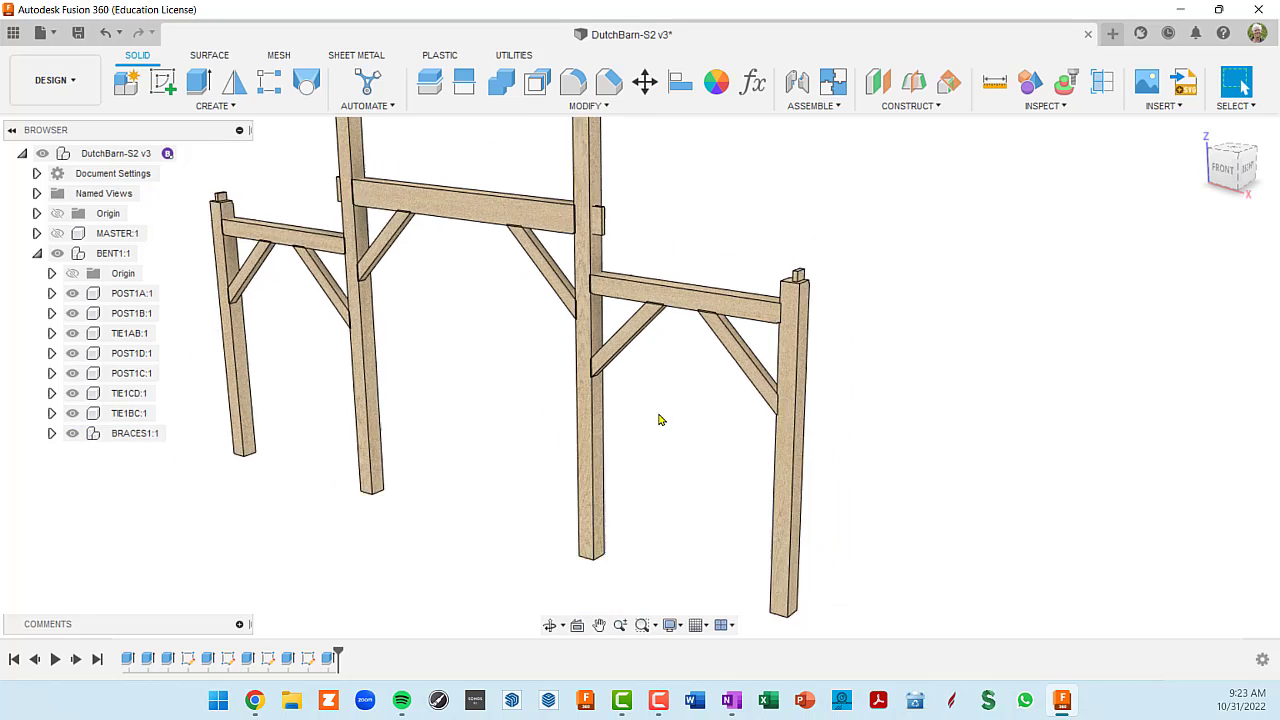
middle_drag(588, 430, 651, 351)
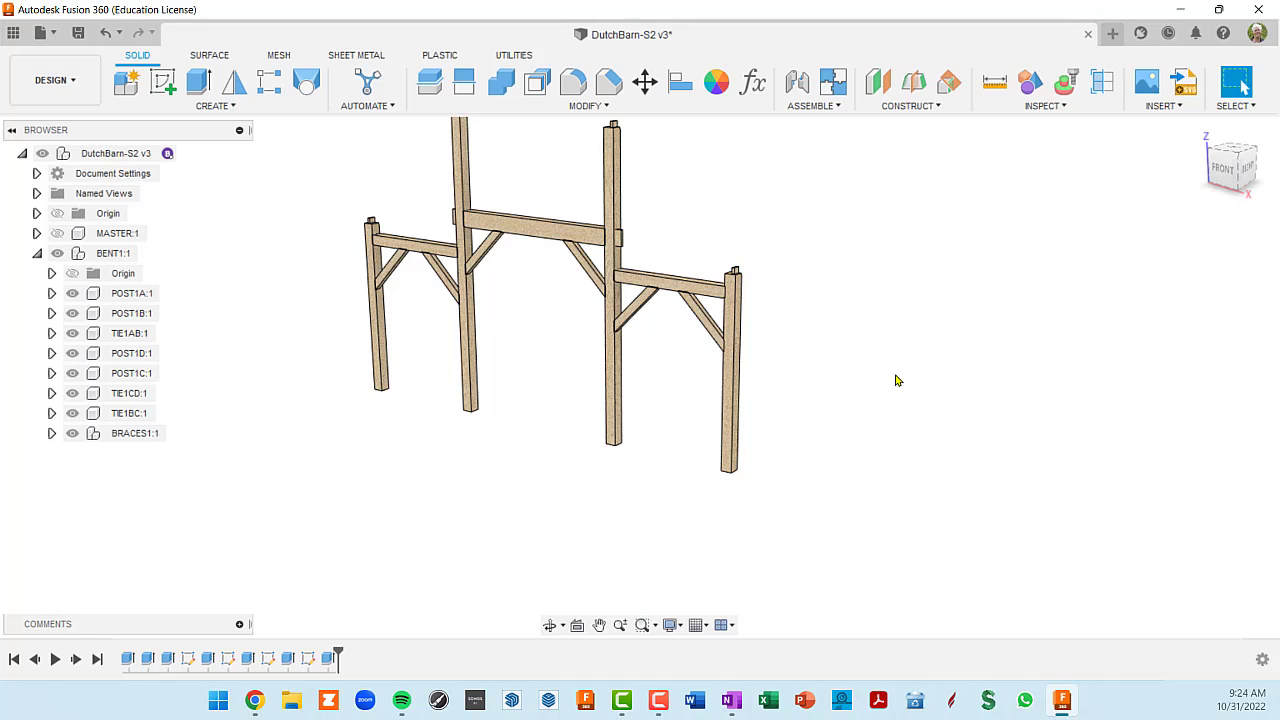
right_drag(897, 380, 895, 295)
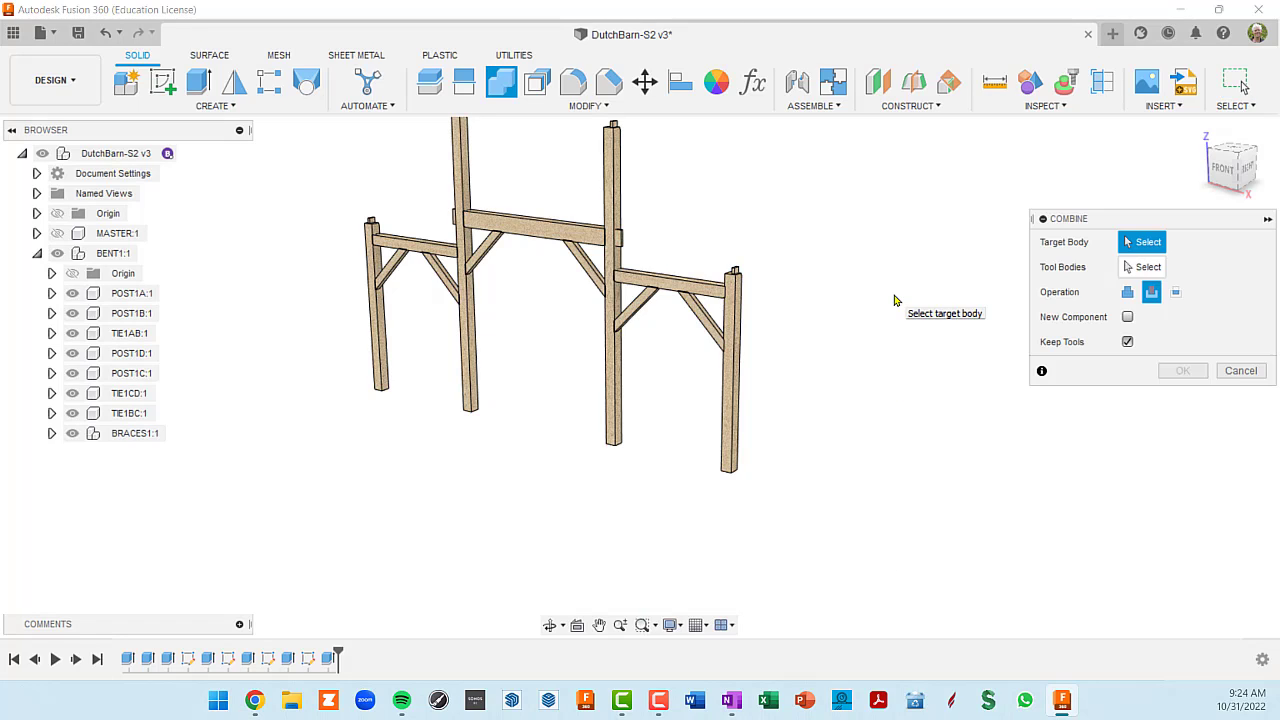
click(1239, 372)
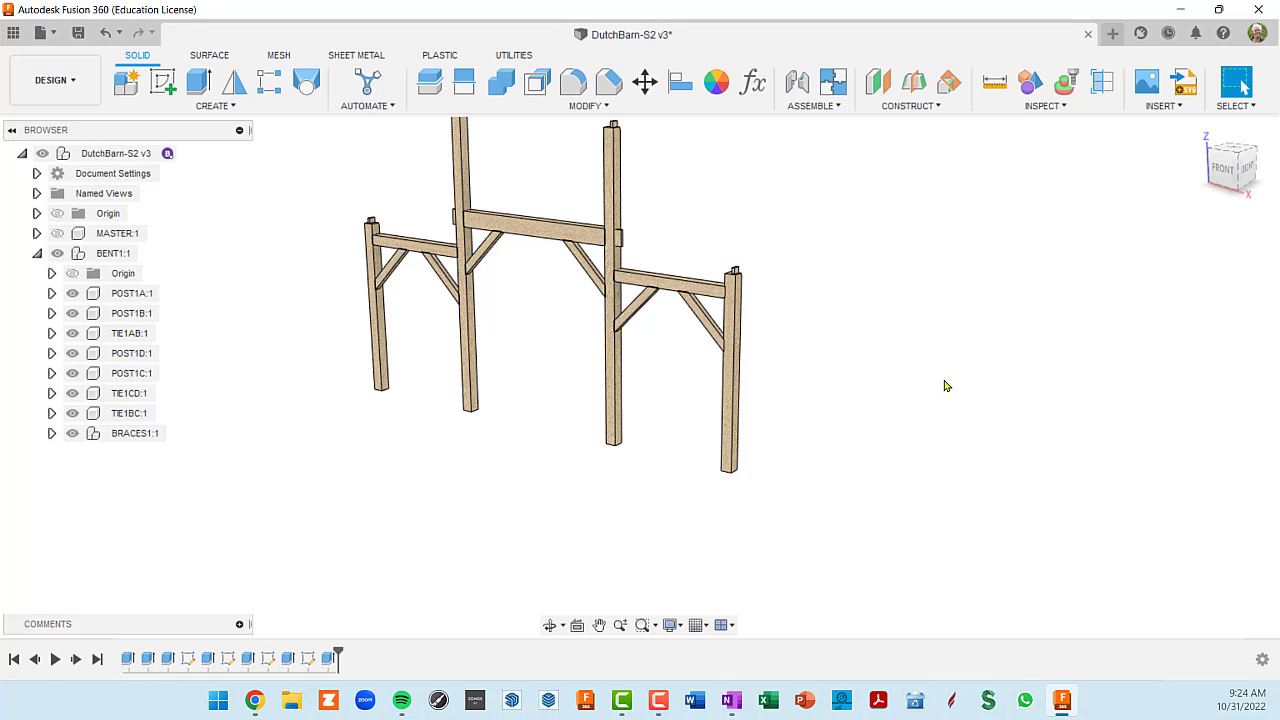
right_drag(946, 386, 956, 293)
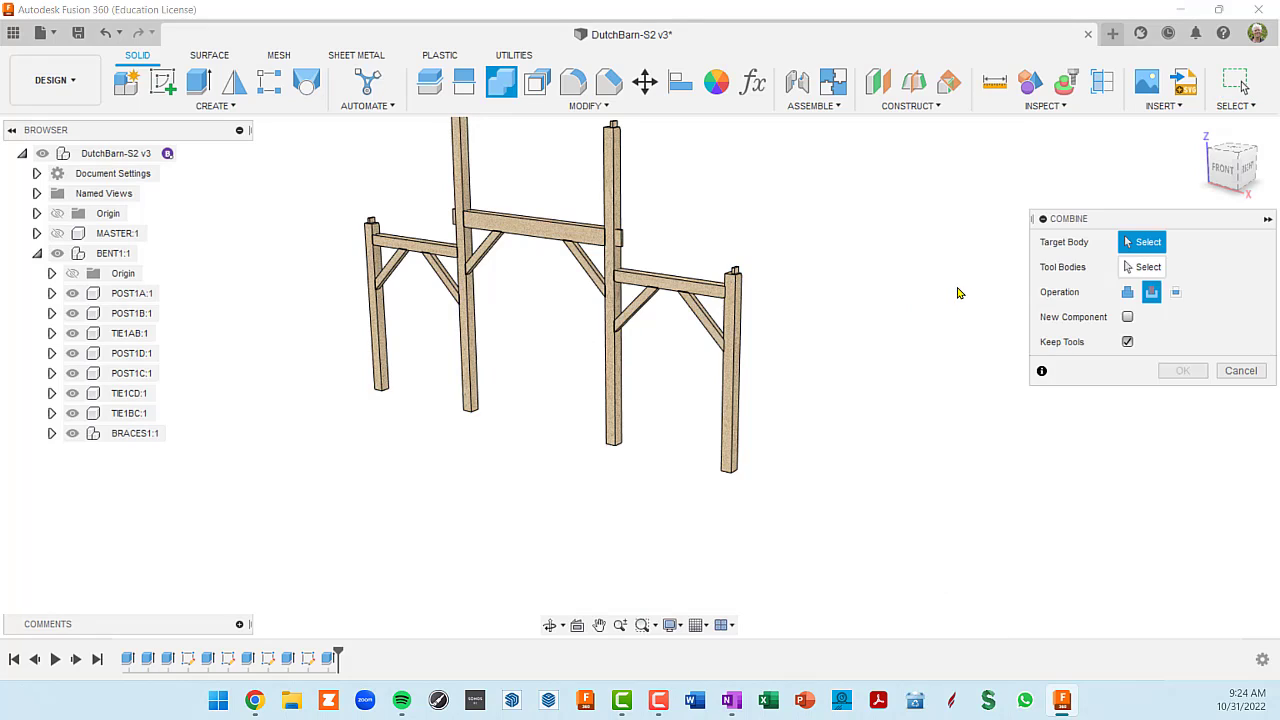
click(1243, 372)
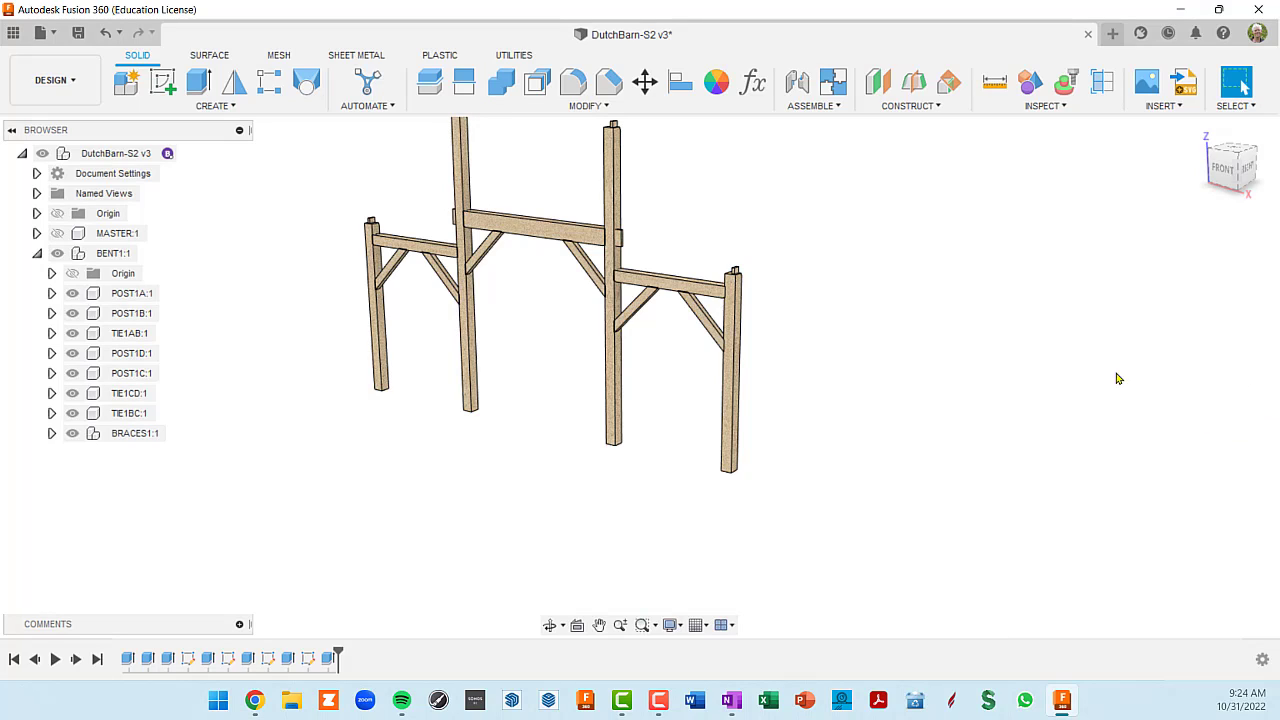
right_click(900, 354)
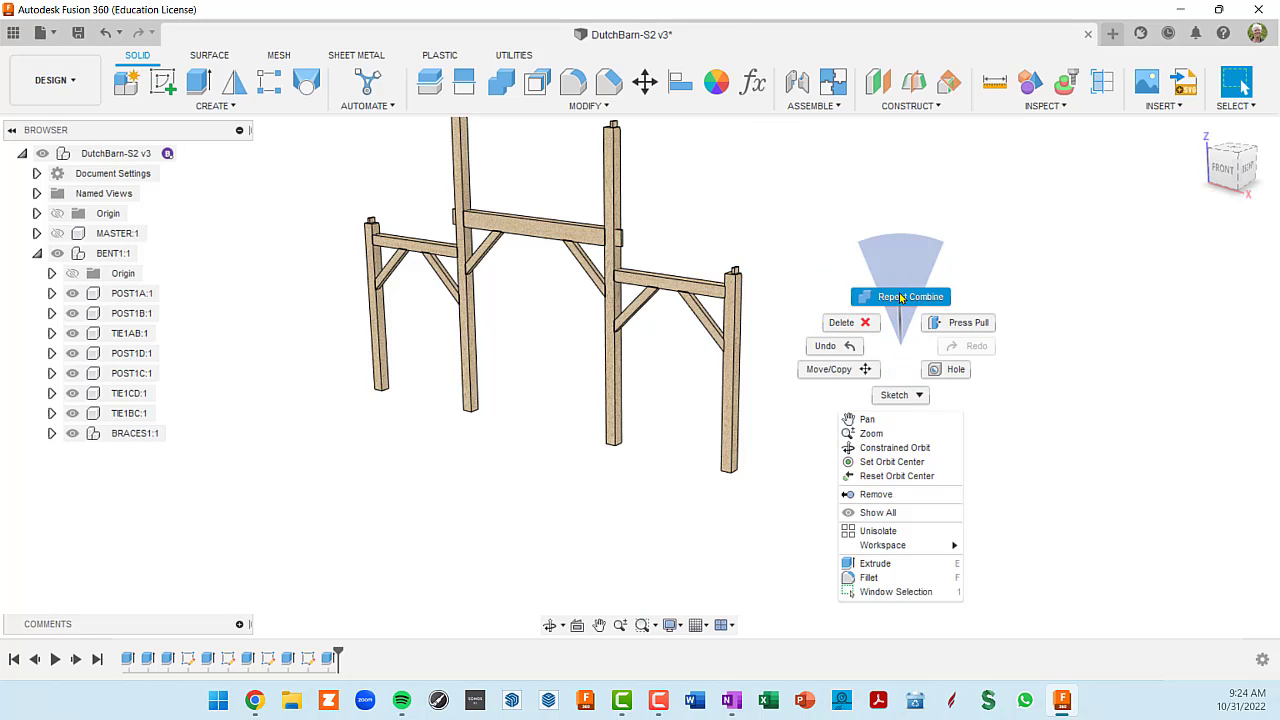
click(1072, 389)
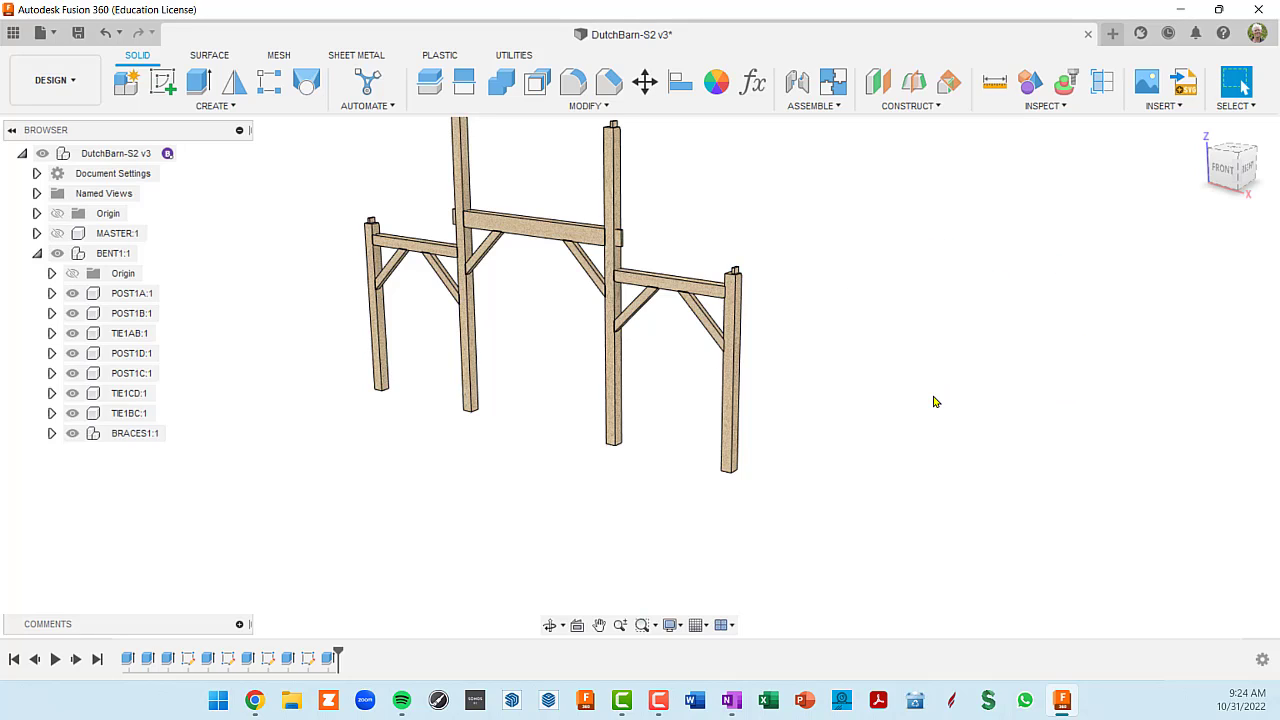
- Combine-cut the right tie beam using both right braces as tool bodies
right_drag(934, 401, 929, 300)
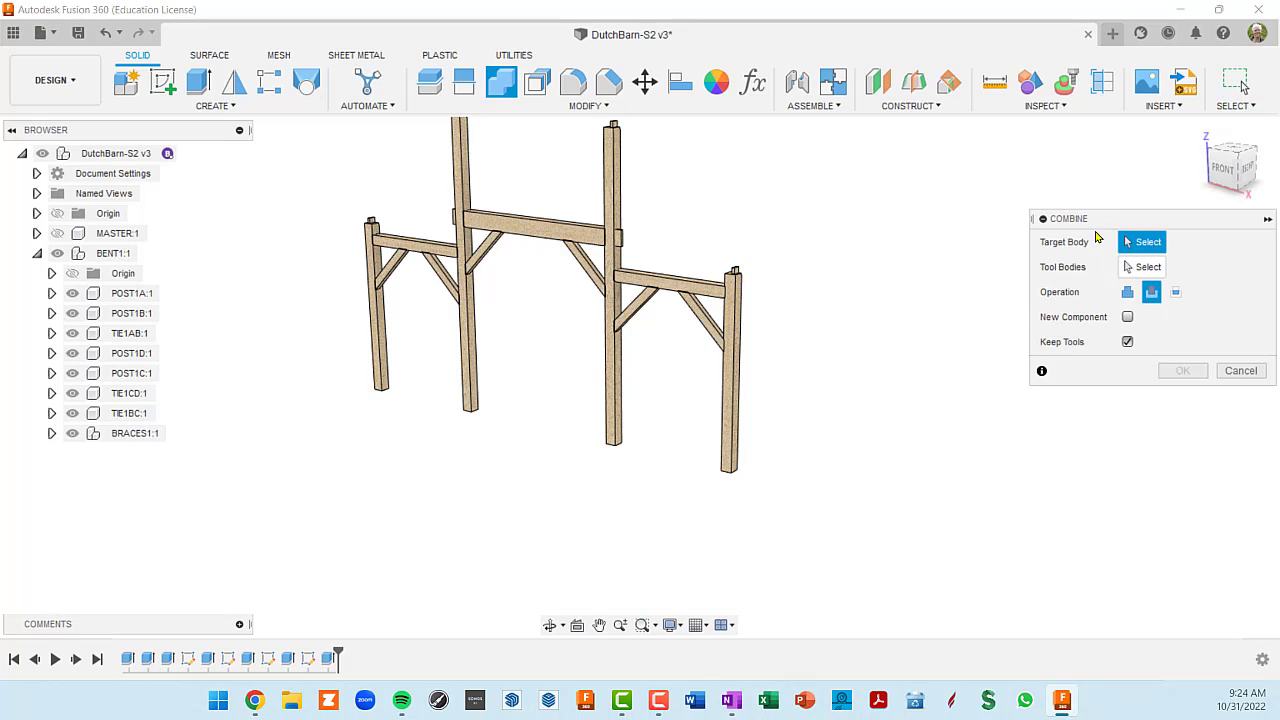
middle_drag(805, 380, 839, 378)
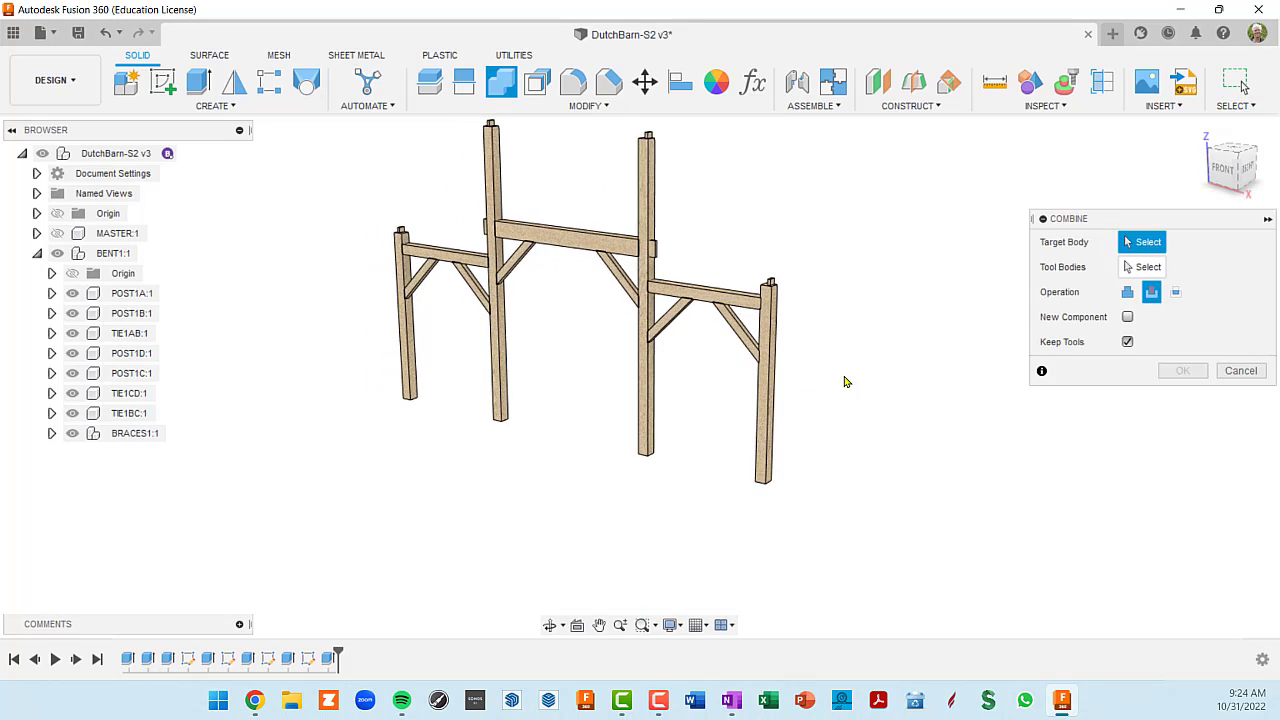
scroll(808, 340, up, 2)
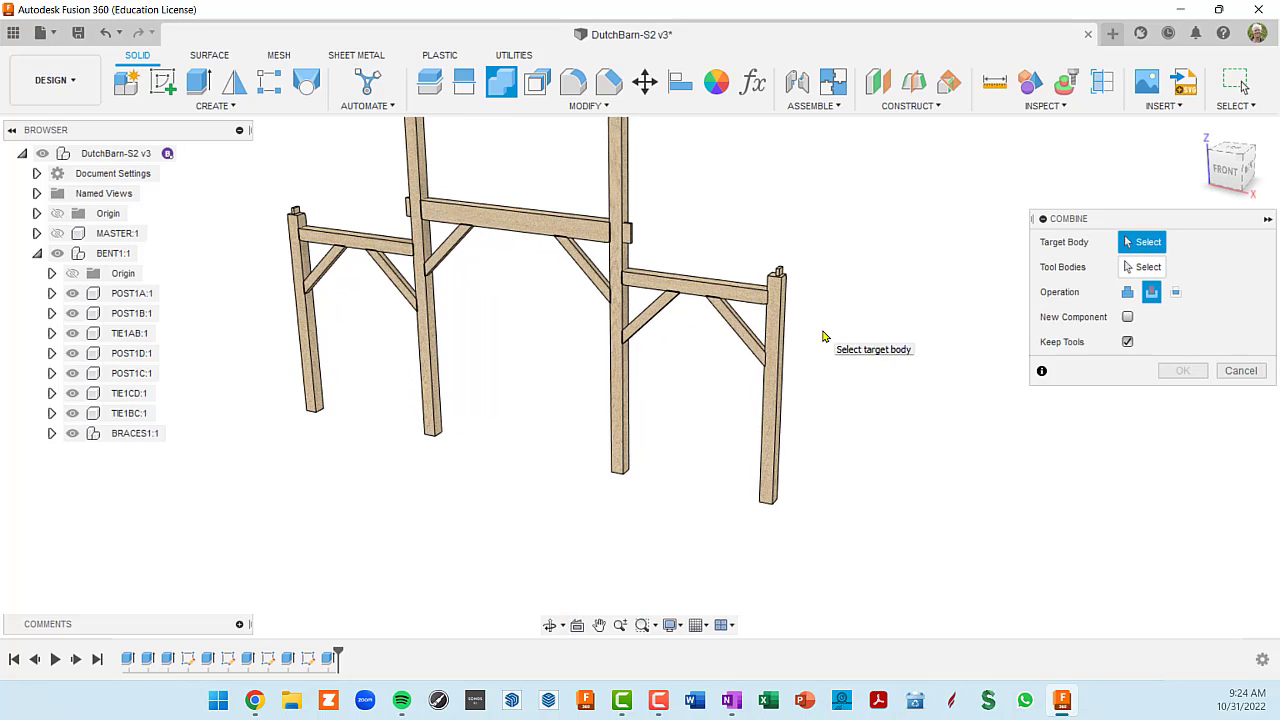
click(697, 289)
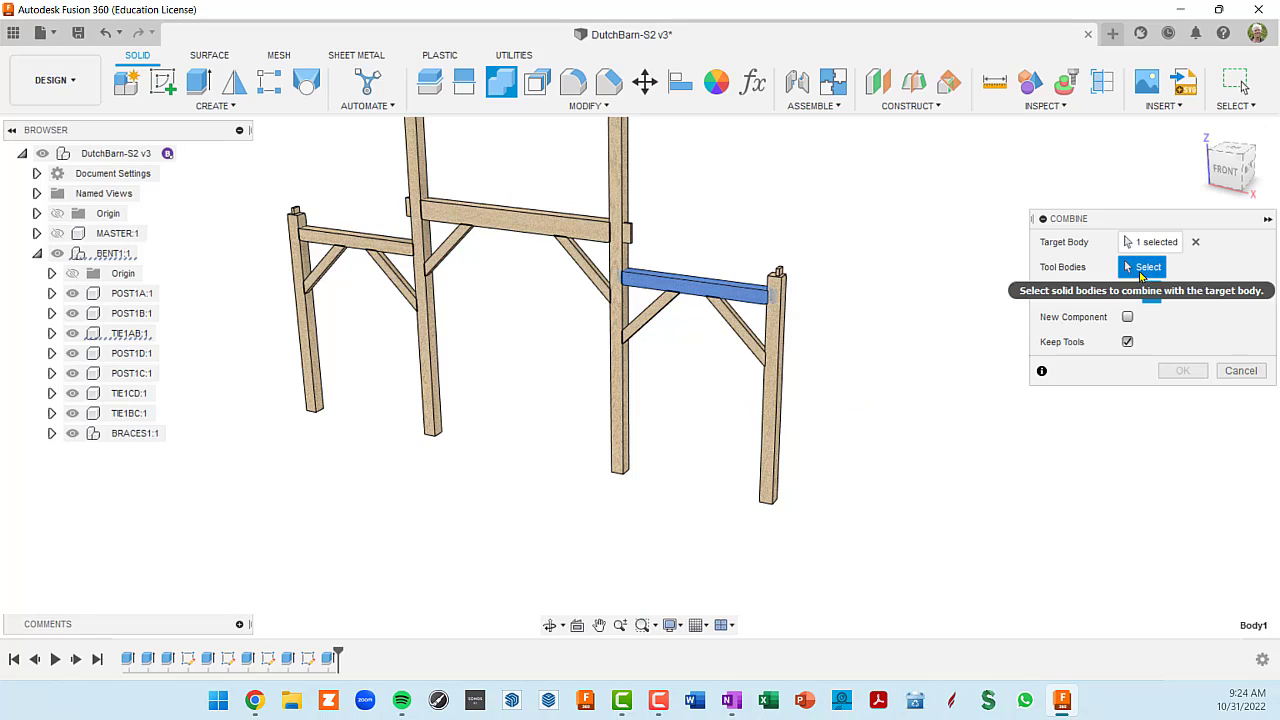
click(735, 334)
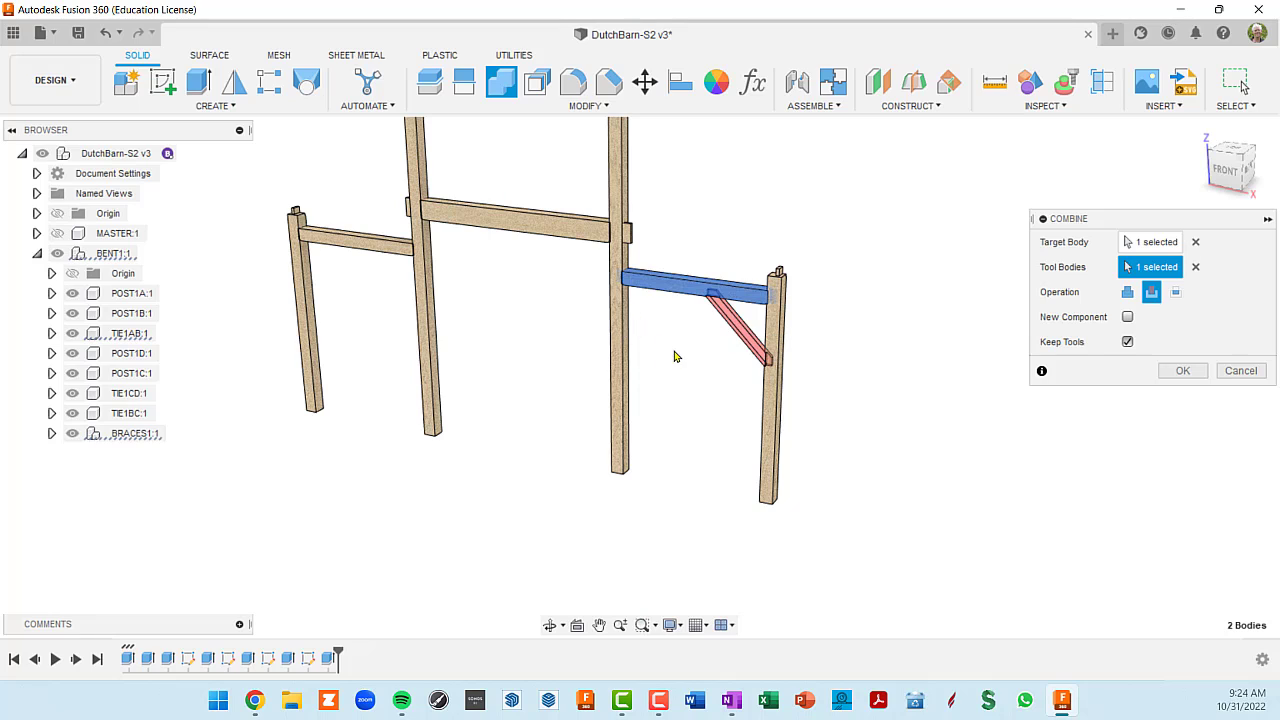
click(657, 316)
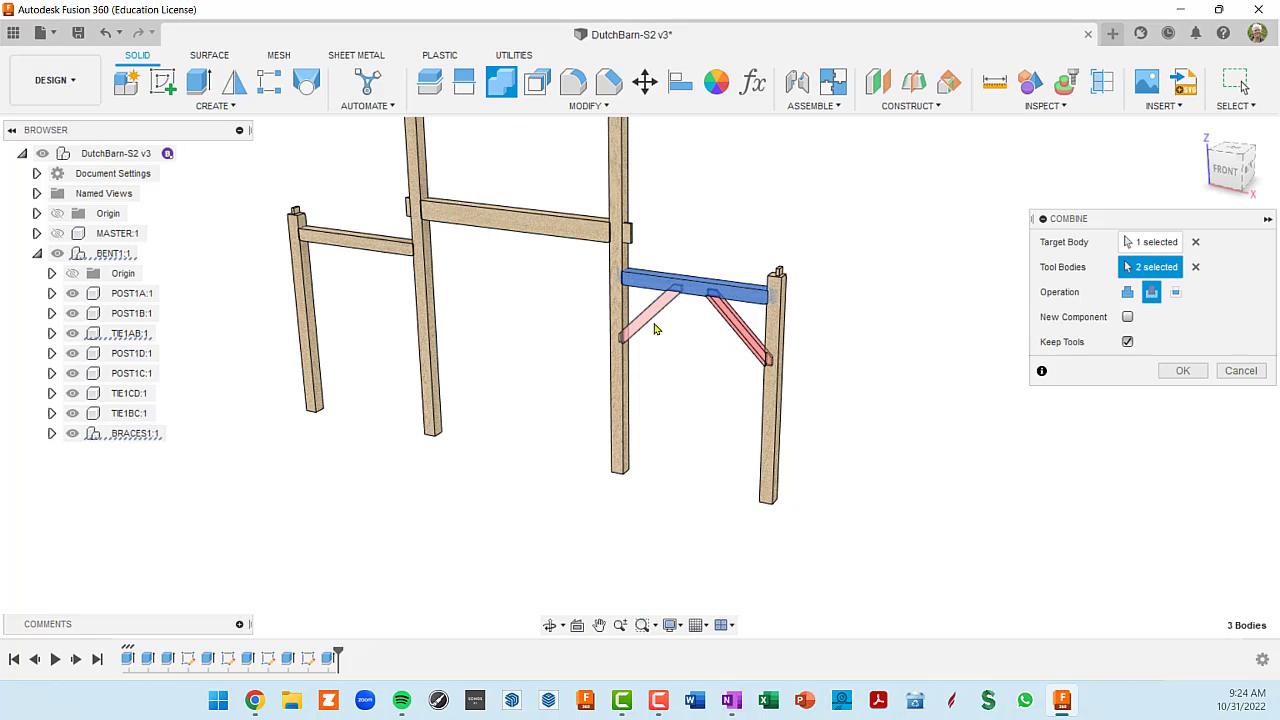
middle_drag(694, 366, 734, 343)
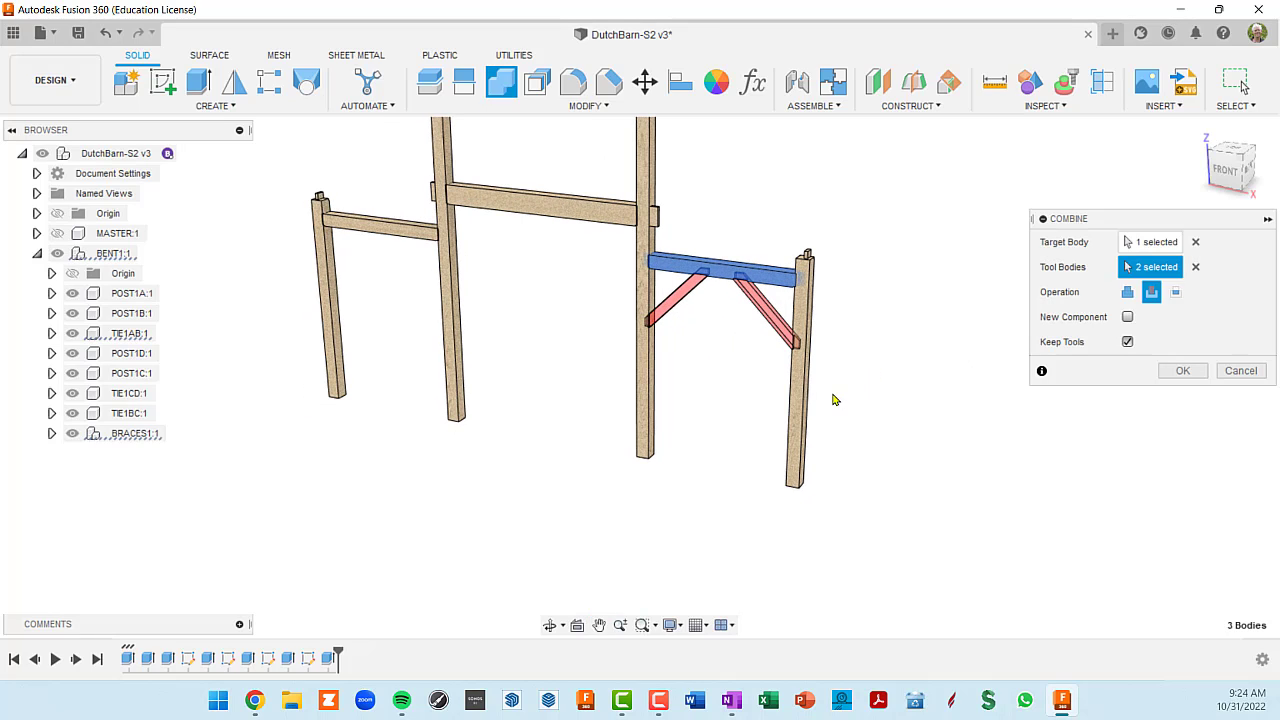
shift+middle_drag(835, 400, 814, 369)
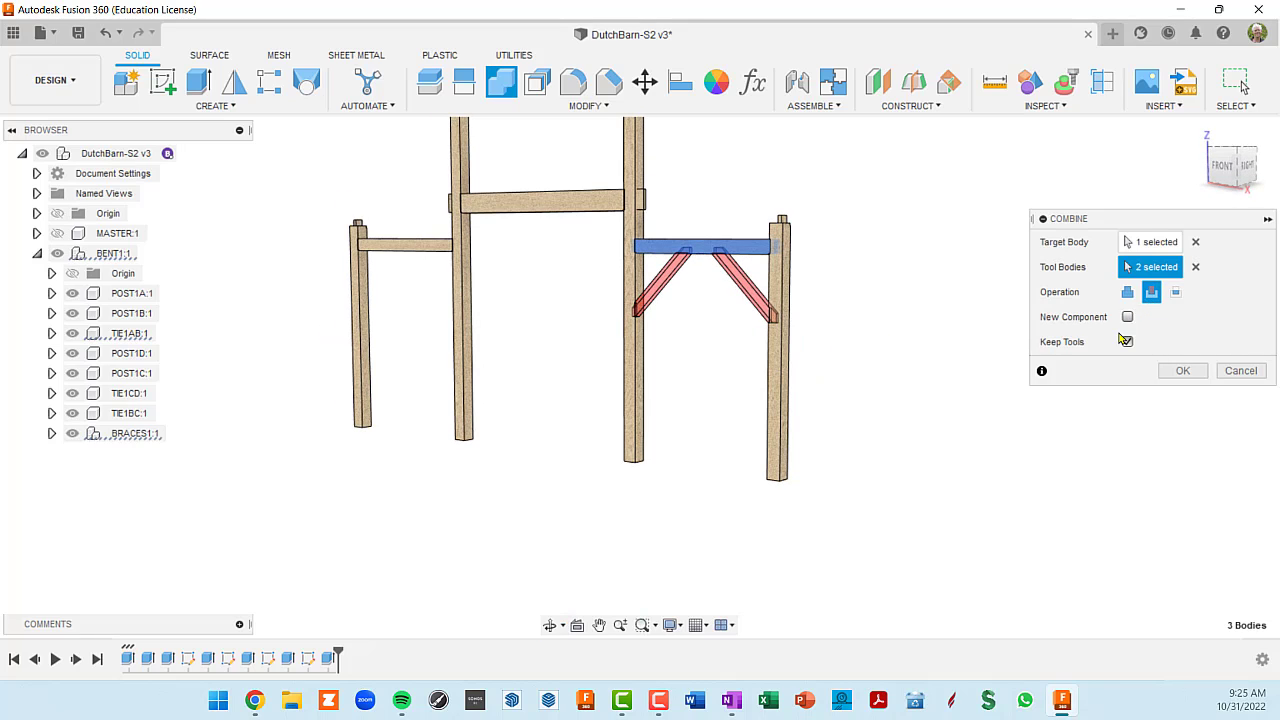
click(1182, 372)
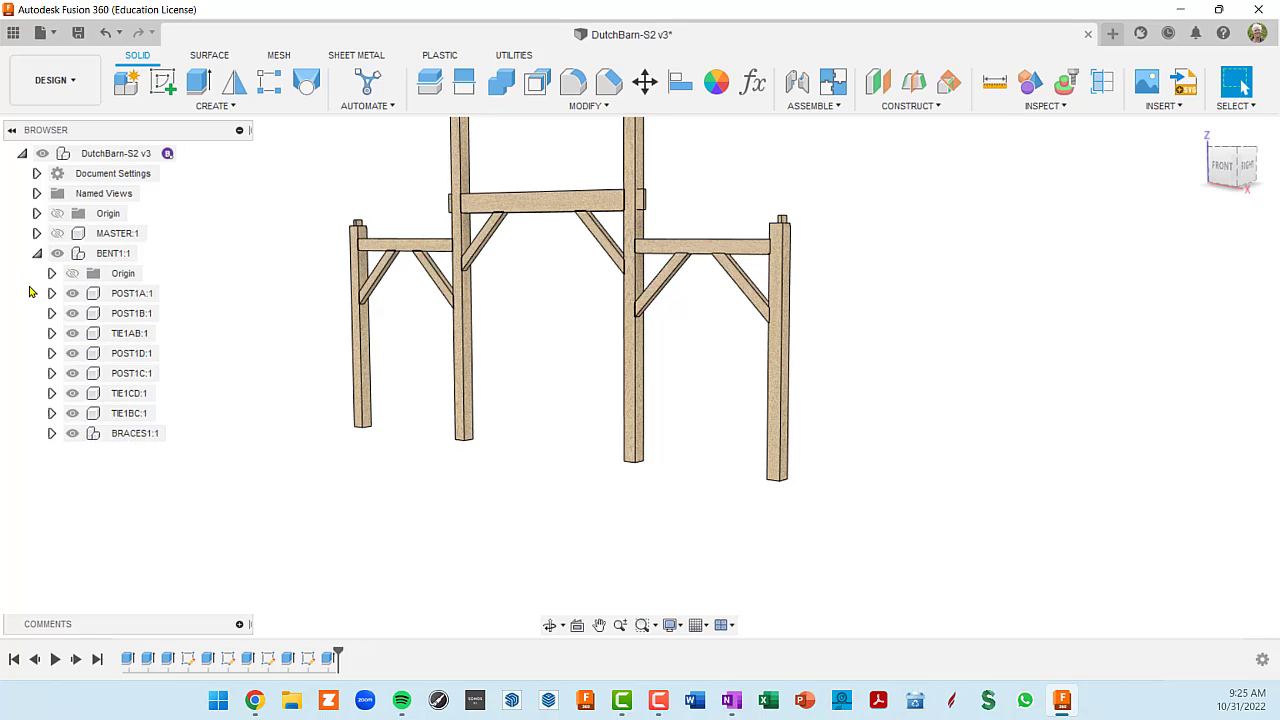
click(36, 254)
click(36, 254)
click(72, 433)
mouse_move(745, 336)
shift+middle_down()
mouse_move(726, 263)
mouse_move(740, 231)
mouse_move(780, 357)
mouse_move(752, 321)
shift+middle_up()
scroll(760, 310, up, 5)
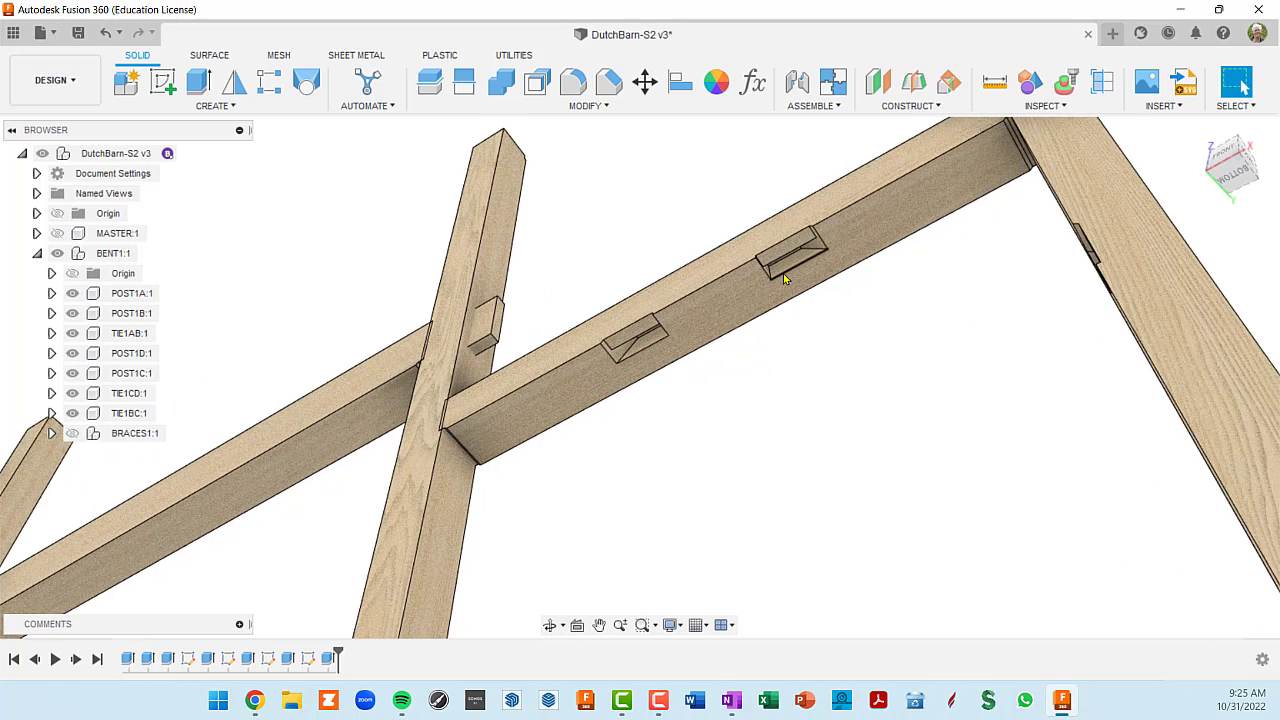
scroll(785, 279, down, 8)
shift+middle_drag(785, 285, 760, 350)
click(72, 433)
shift+middle_drag(686, 449, 822, 406)
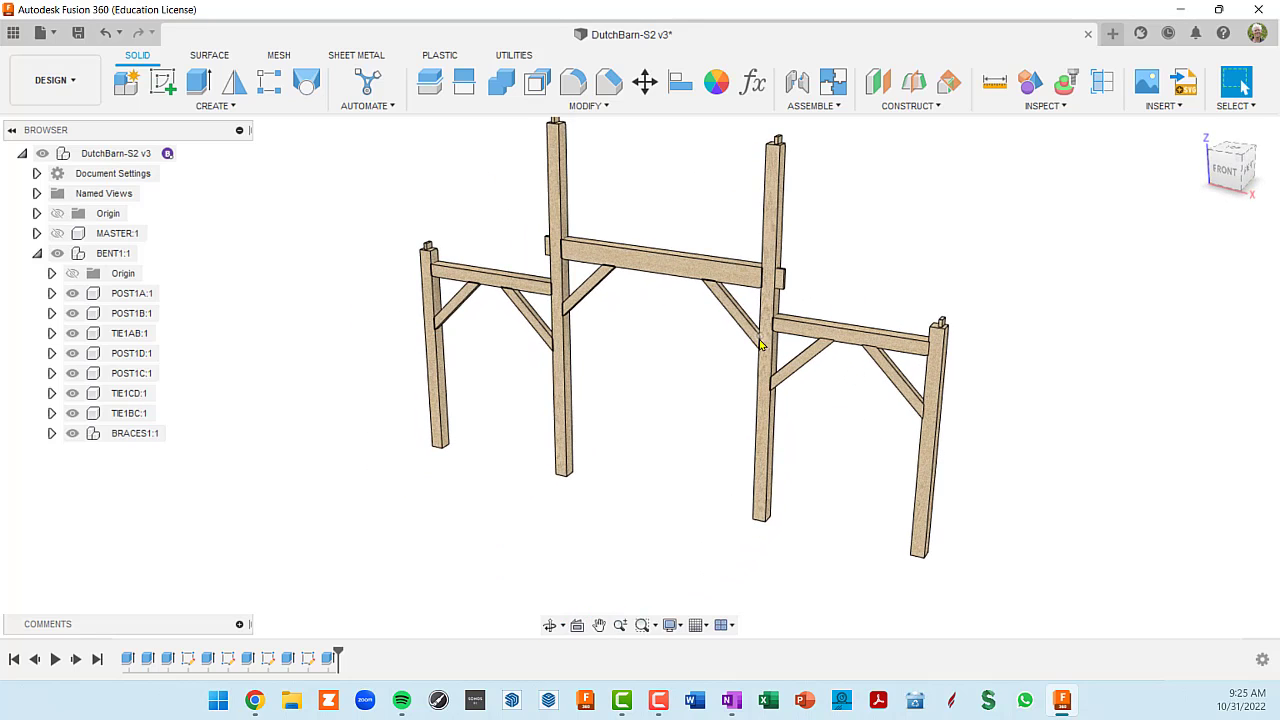
- Cut POST1B with the upper tie, right tie and both adjoining braces as kept tools
click(765, 380)
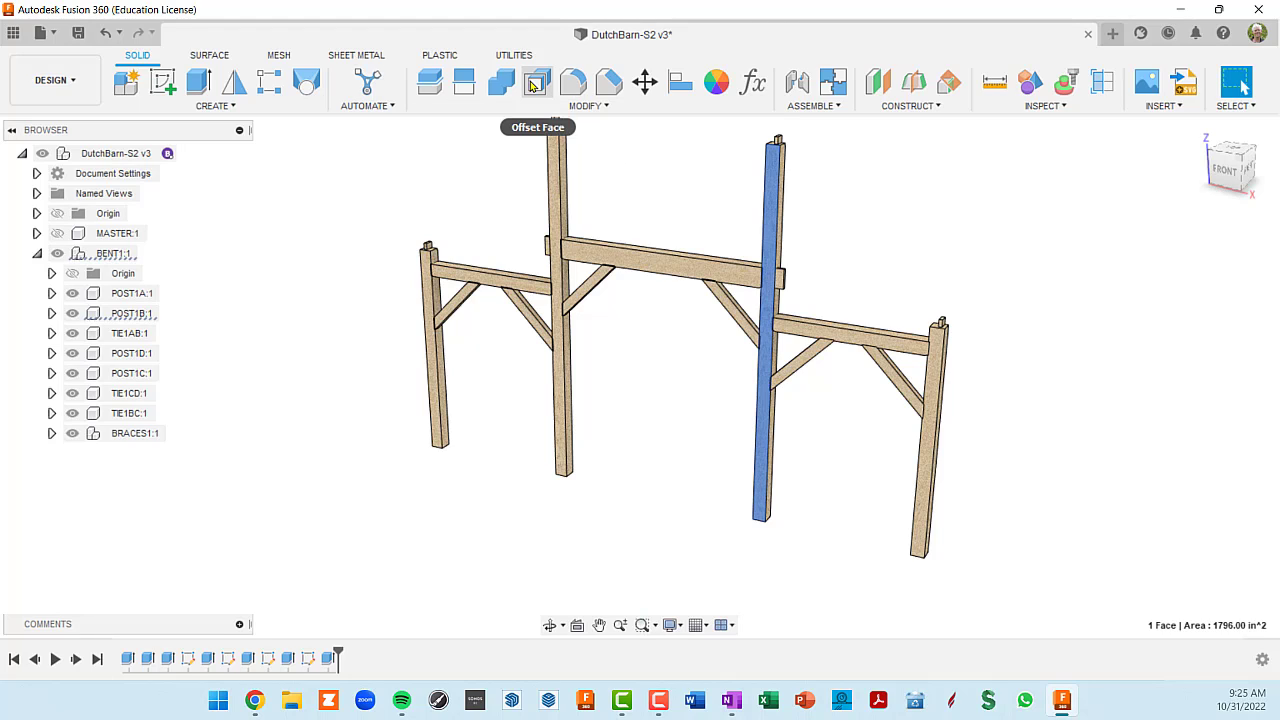
click(501, 82)
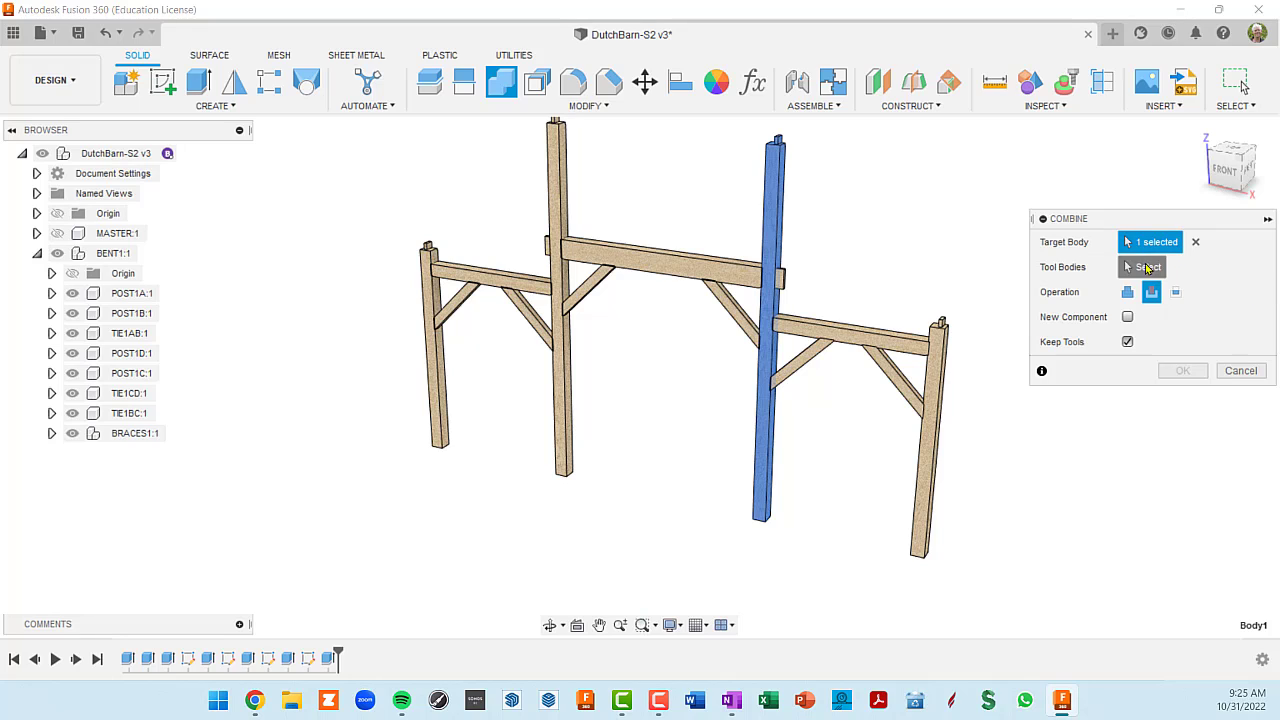
click(1148, 267)
click(685, 273)
click(737, 321)
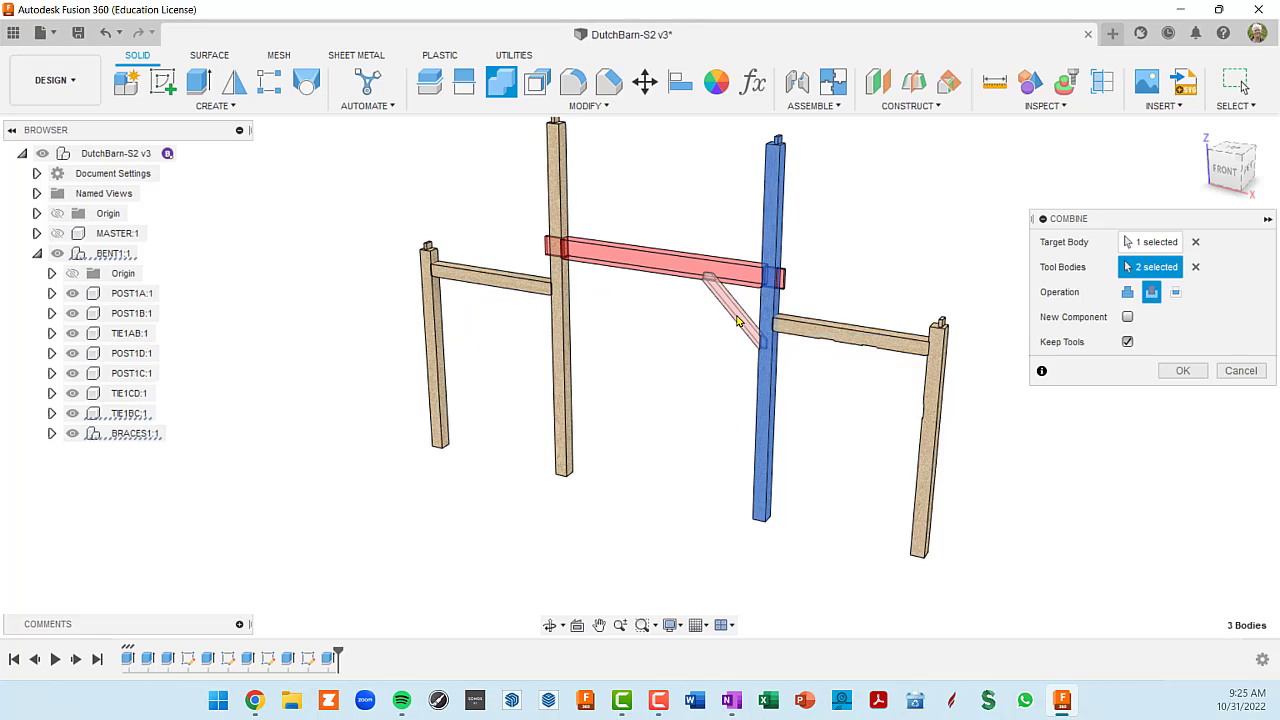
click(796, 368)
click(806, 336)
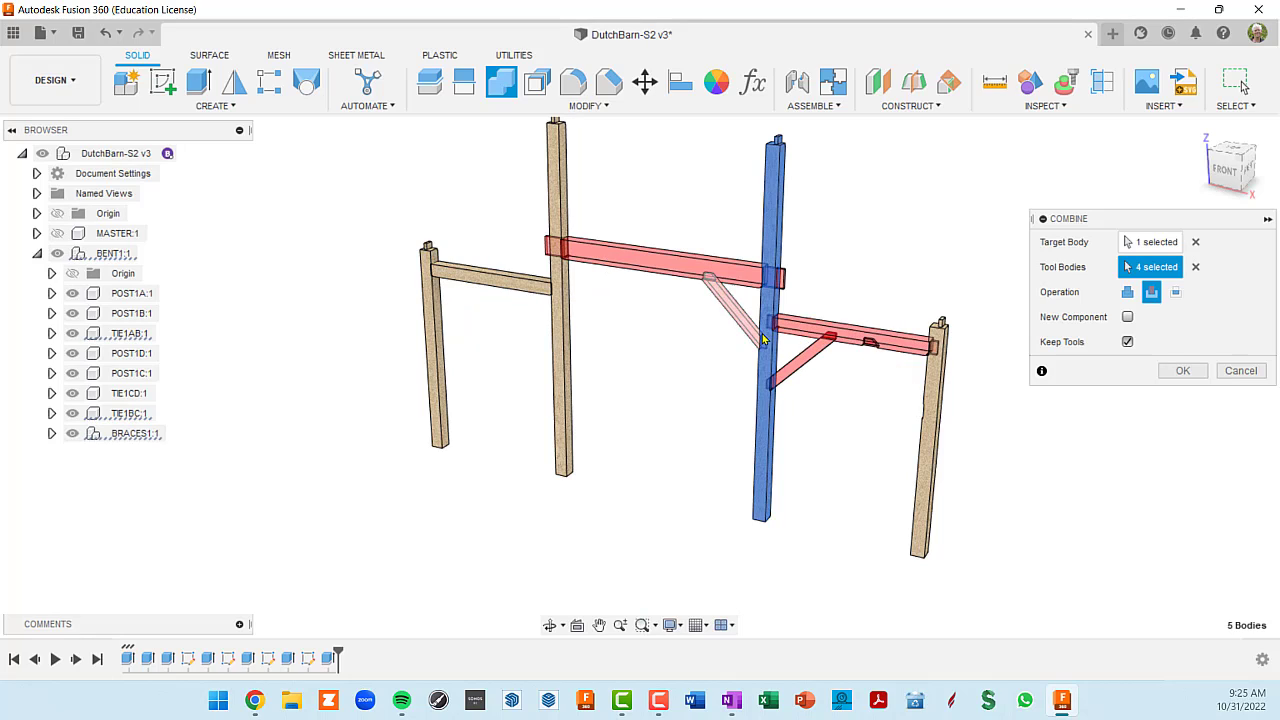
middle_drag(813, 407, 714, 372)
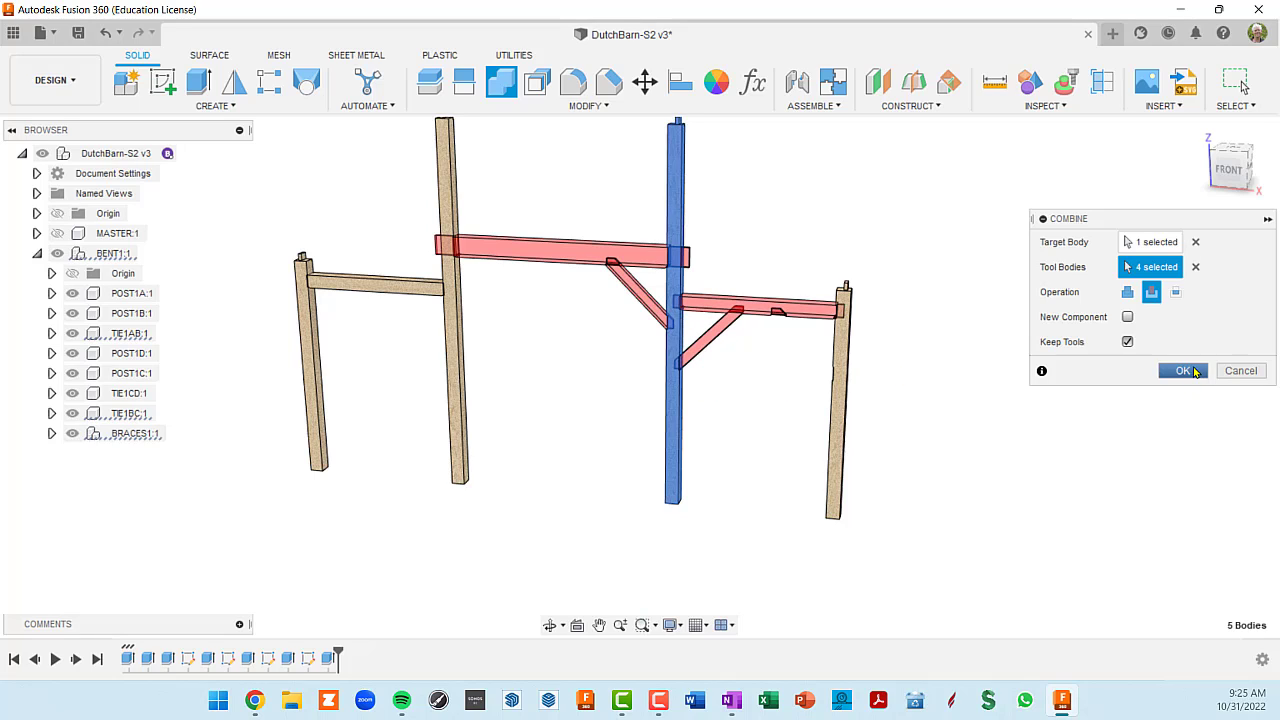
click(1184, 371)
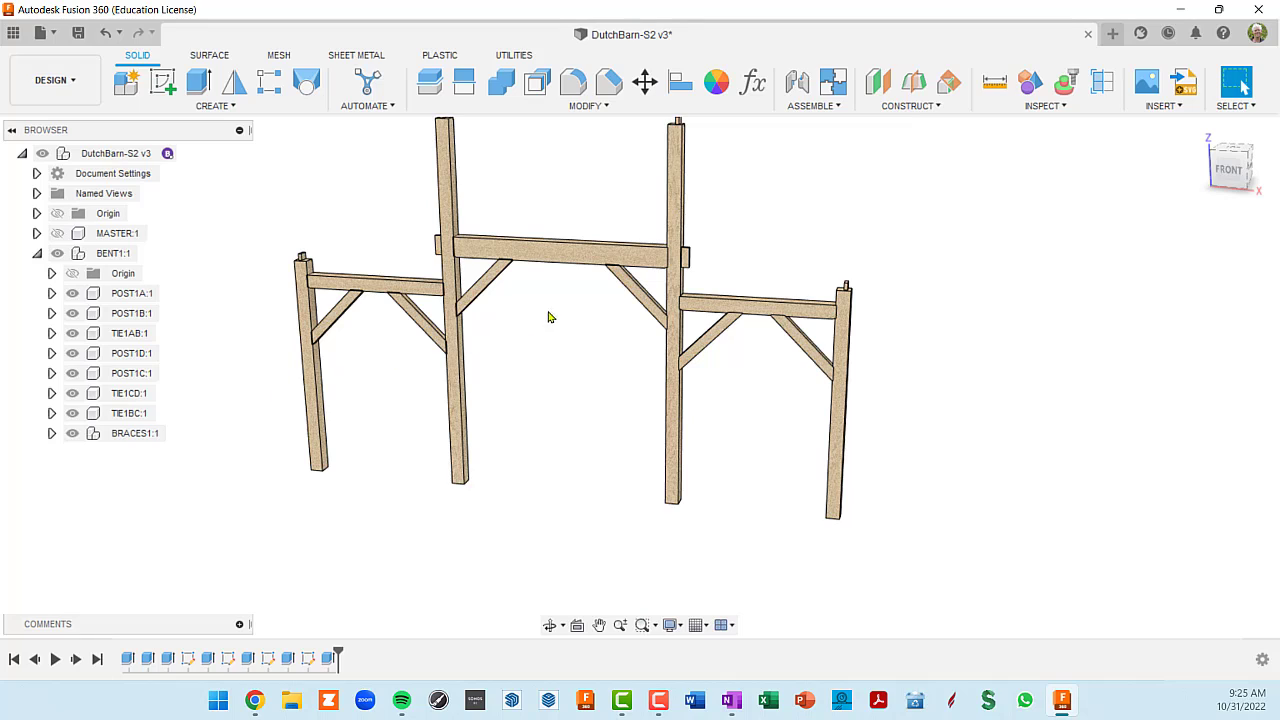
- Isolate POST1B:1 and orbit around it to inspect its mortises
click(676, 240)
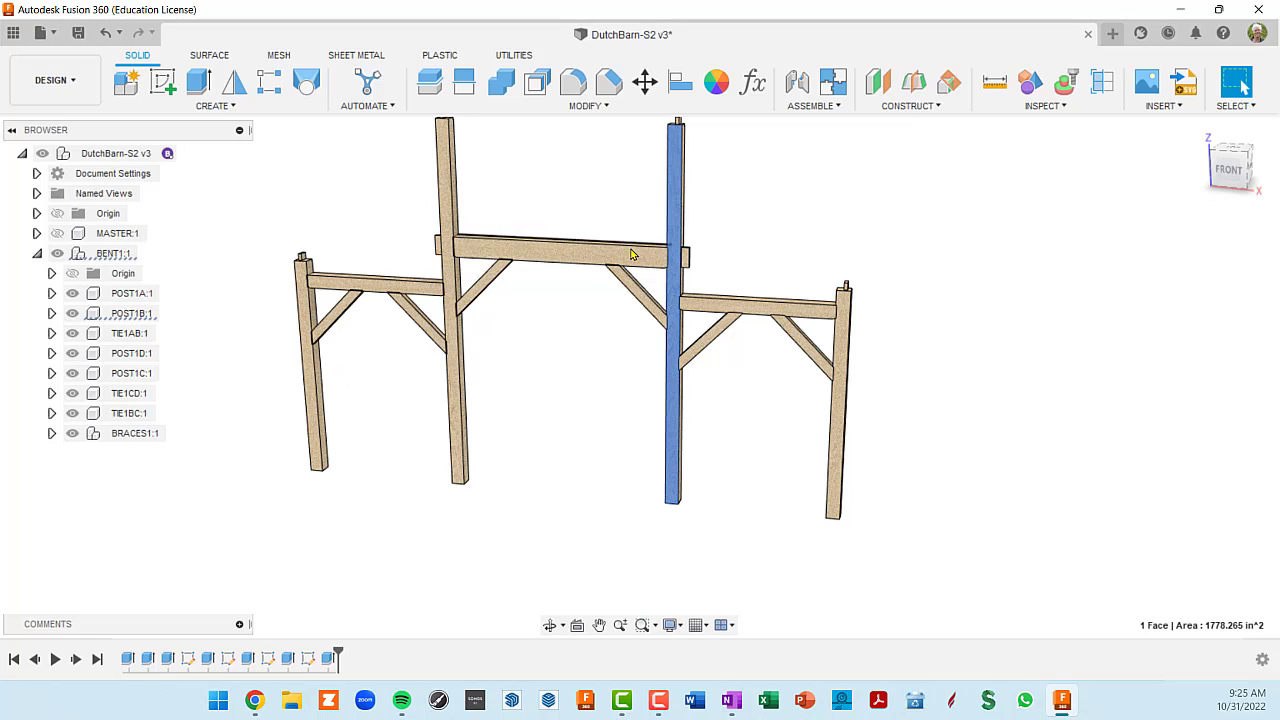
right_click(138, 318)
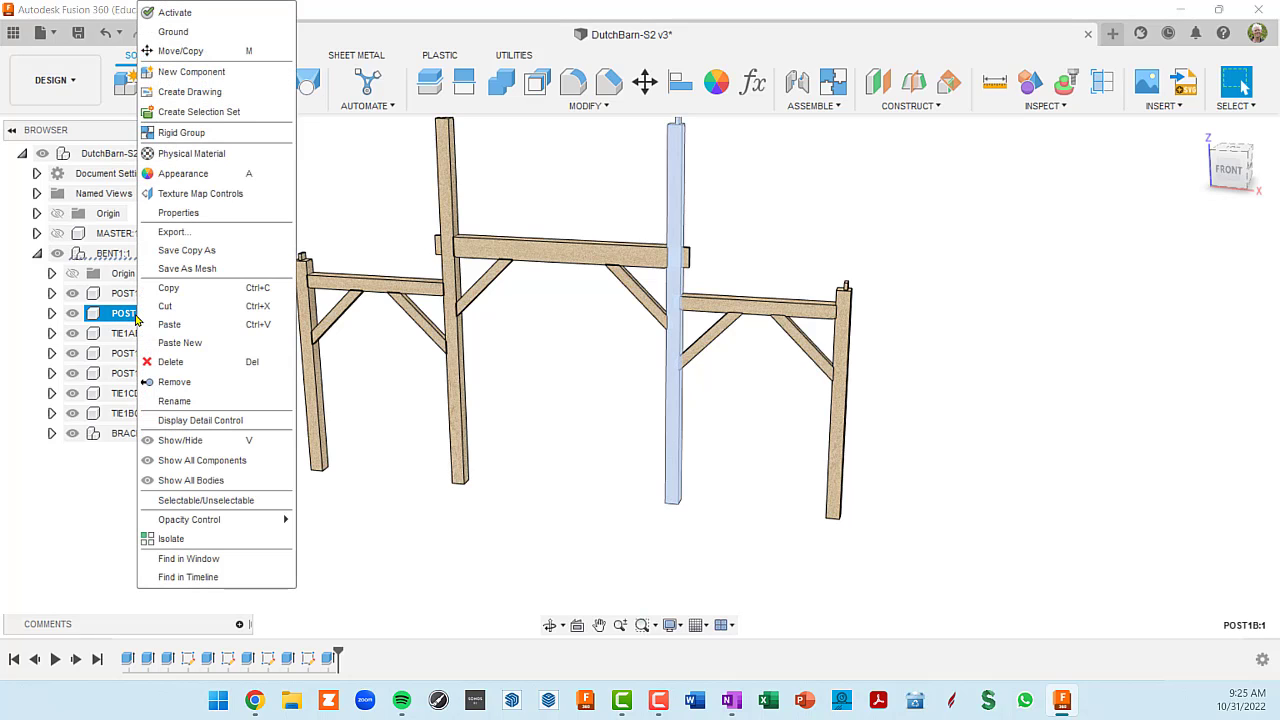
click(172, 538)
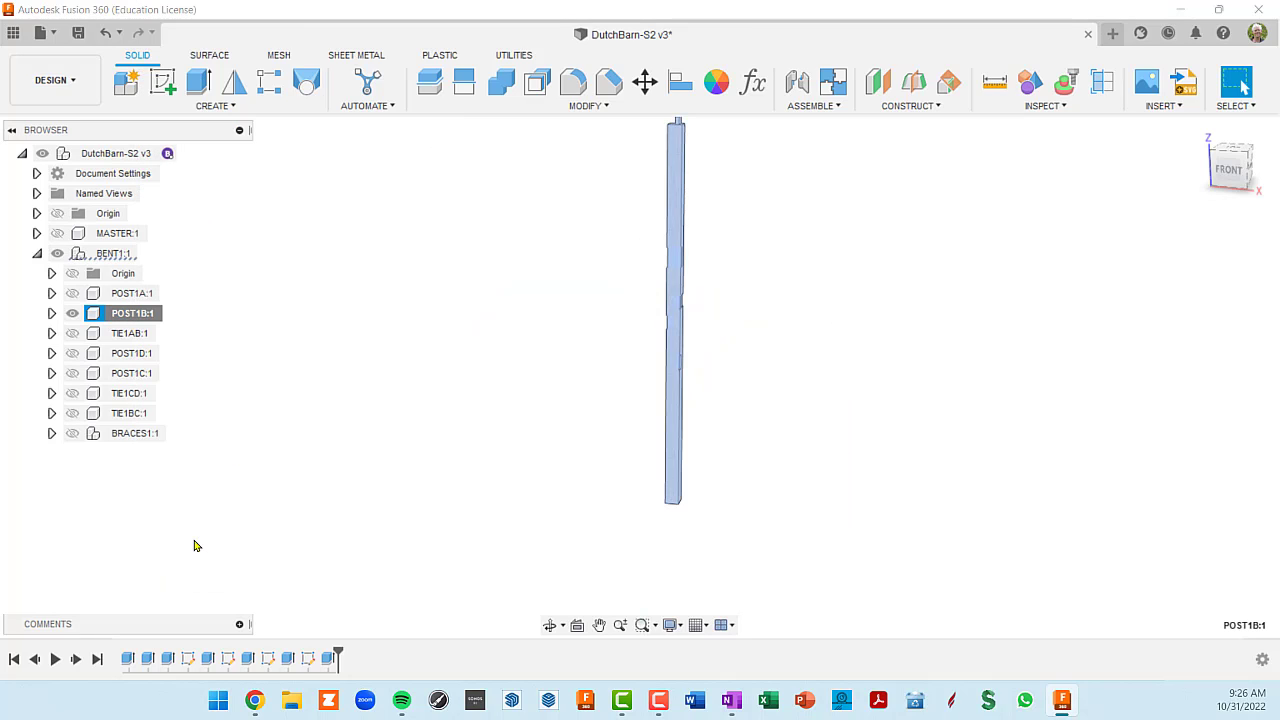
mouse_move(759, 332)
shift+middle_down()
mouse_move(737, 311)
mouse_move(634, 314)
mouse_move(830, 314)
shift+middle_up()
scroll(645, 265, up, 5)
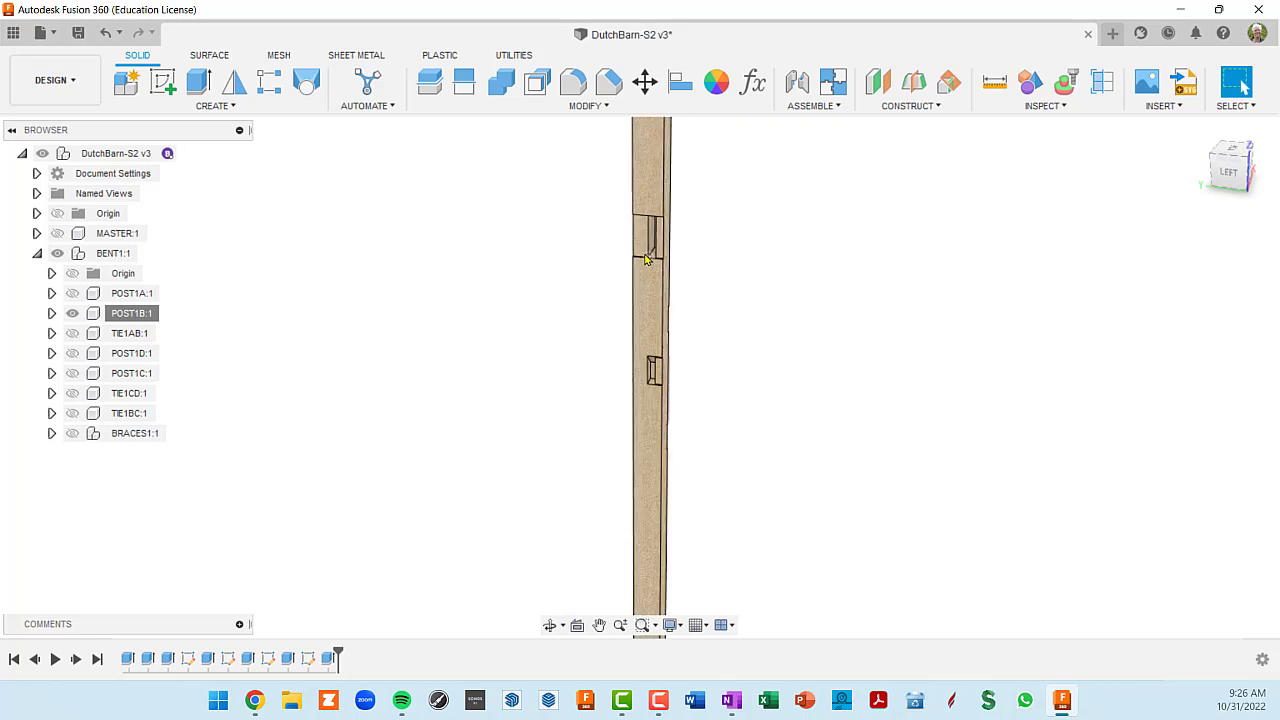
shift+middle_drag(655, 257, 480, 270)
middle_drag(695, 362, 706, 392)
scroll(661, 390, up, 3)
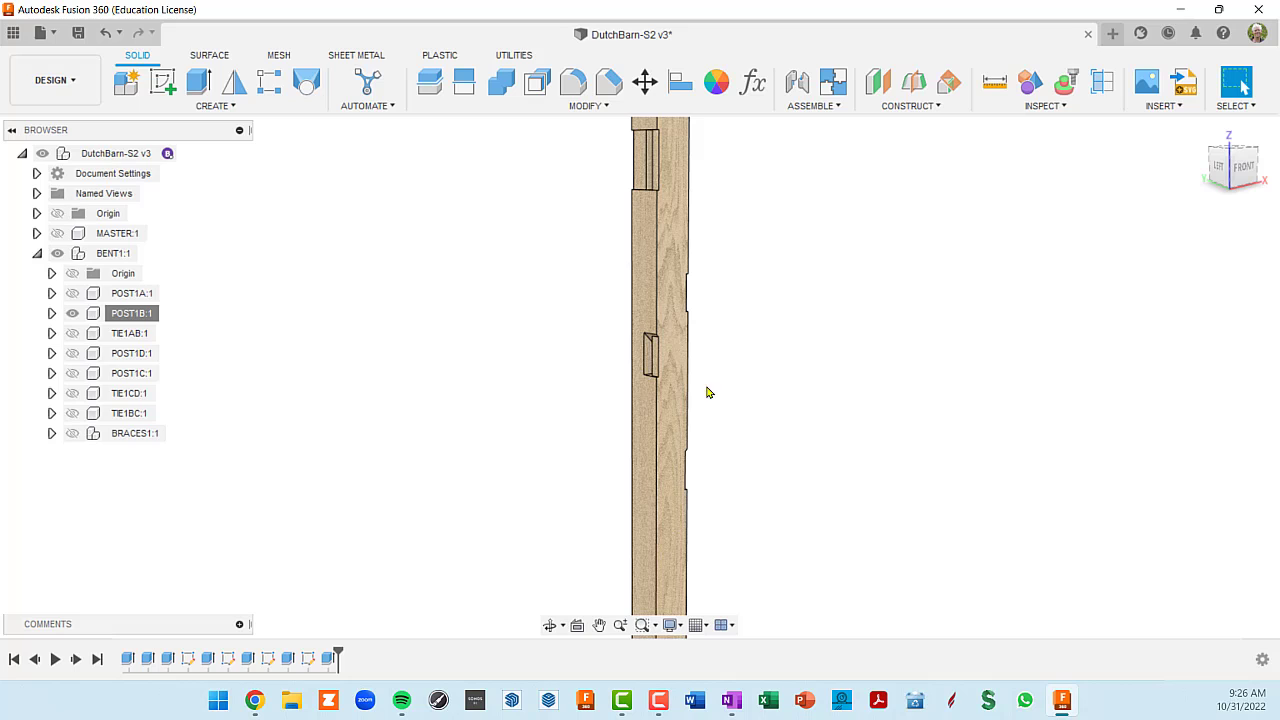
- Unisolate to show every component and view the full frame from the front-right
right_click(133, 313)
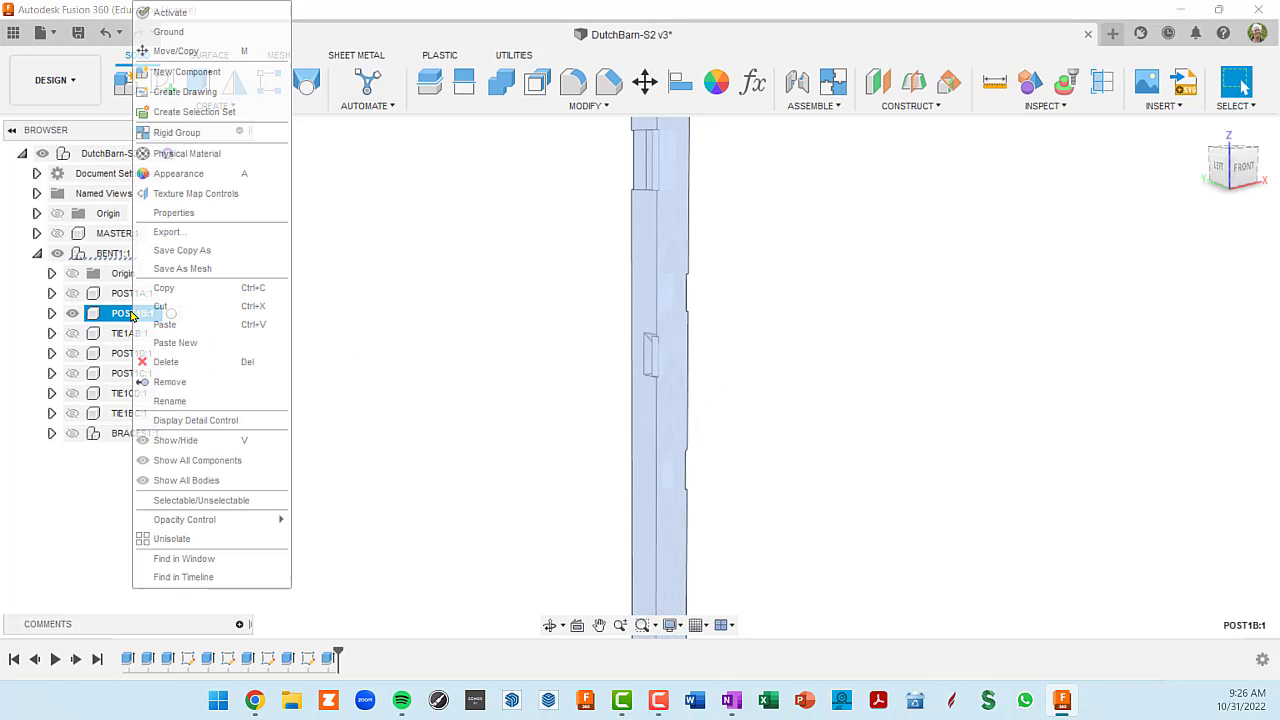
click(185, 538)
click(847, 470)
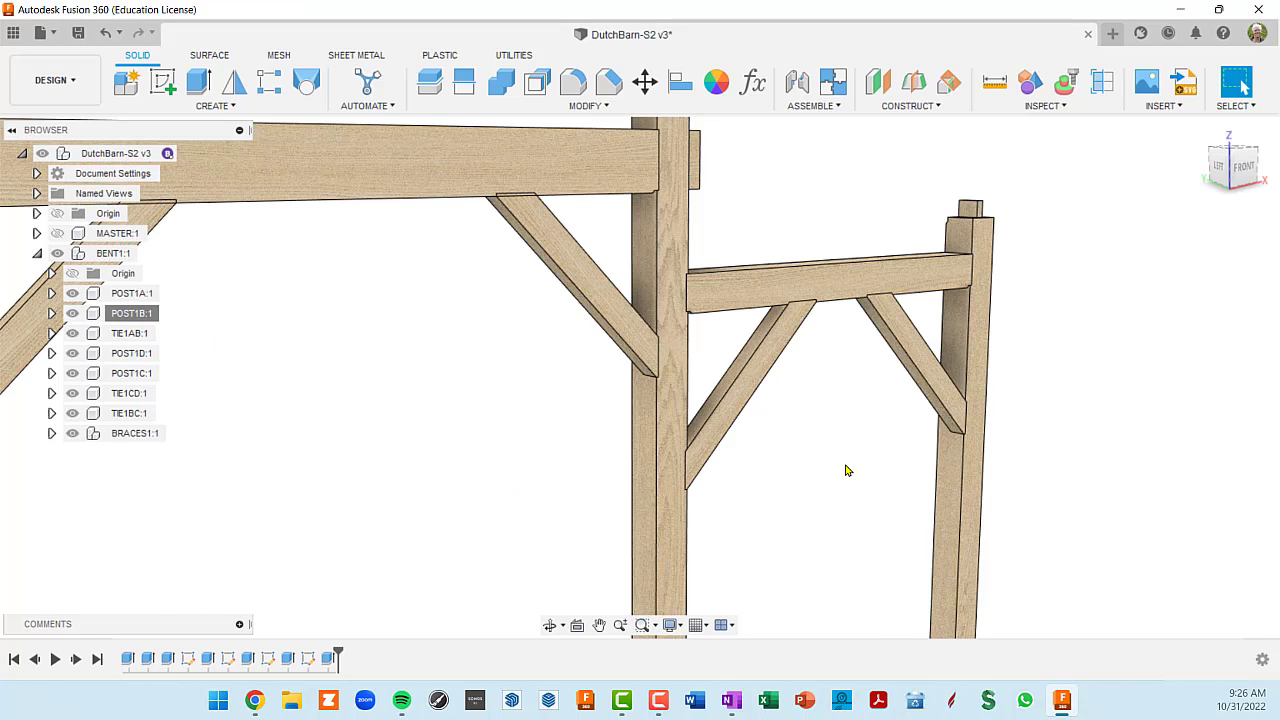
shift+middle_drag(847, 470, 731, 465)
scroll(731, 465, down, 8)
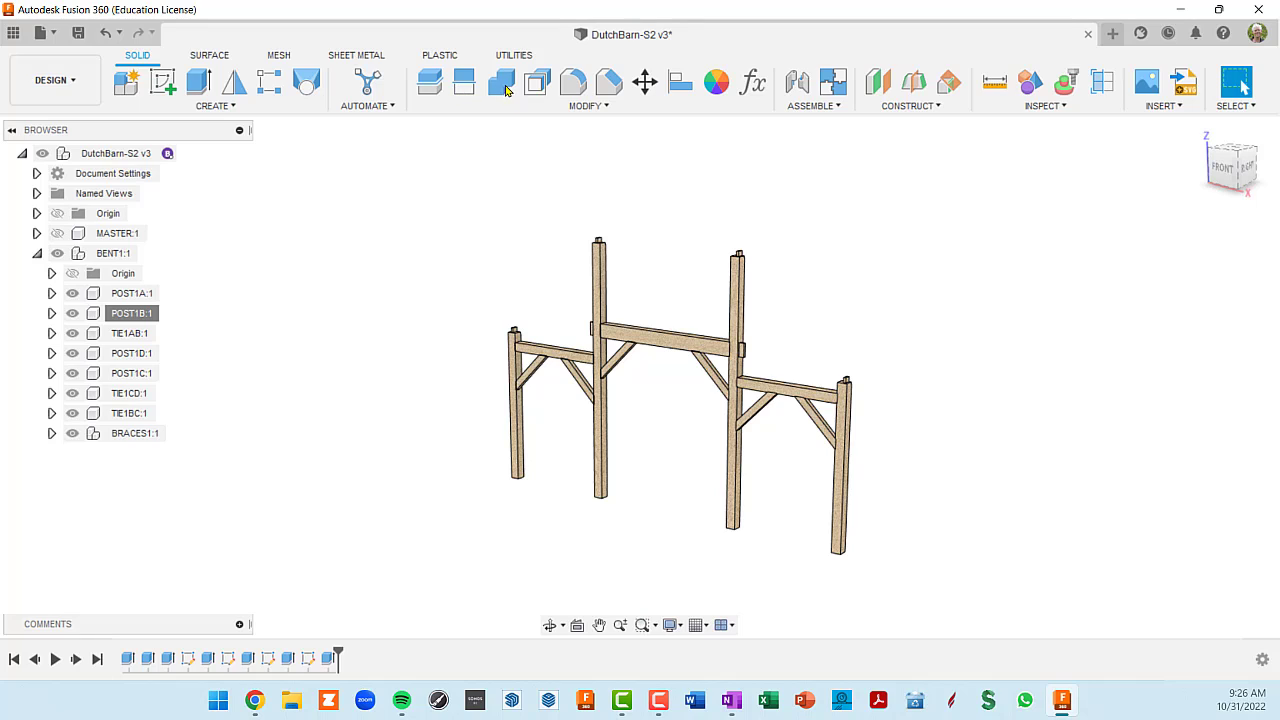
- Combine-cut the central tie beam using the two braces below it as tool bodies
click(503, 86)
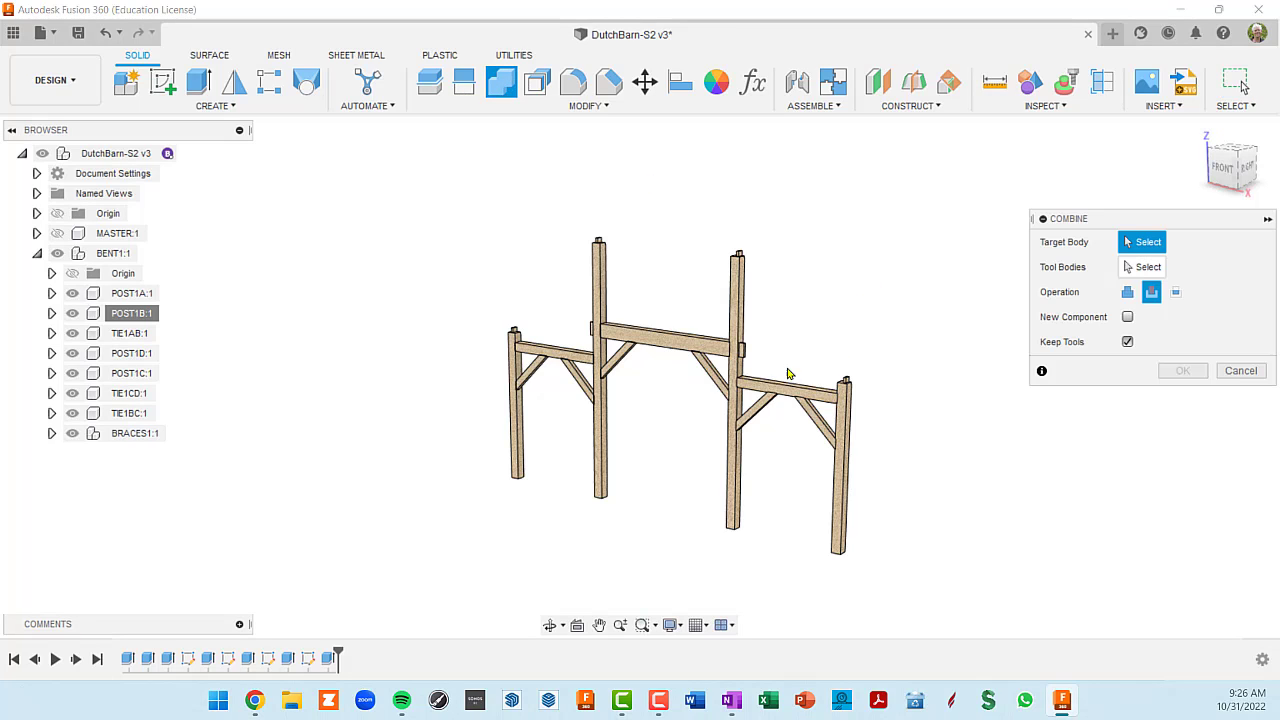
click(673, 344)
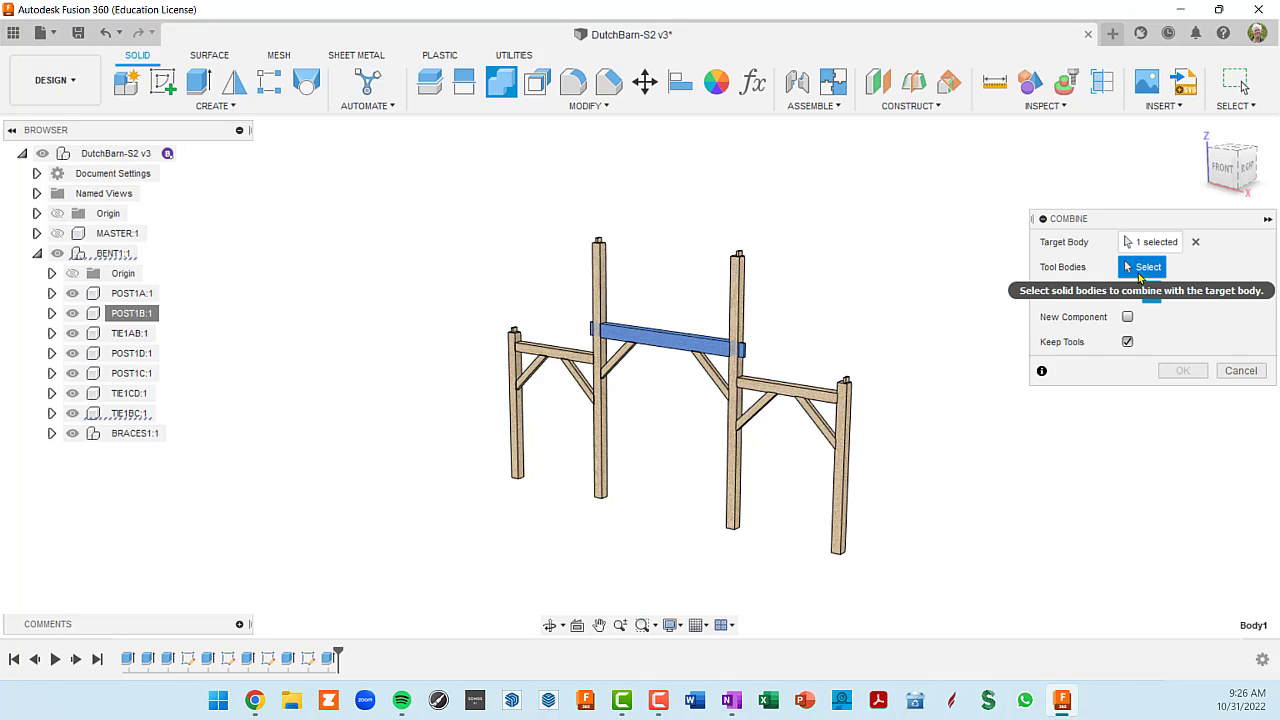
click(706, 387)
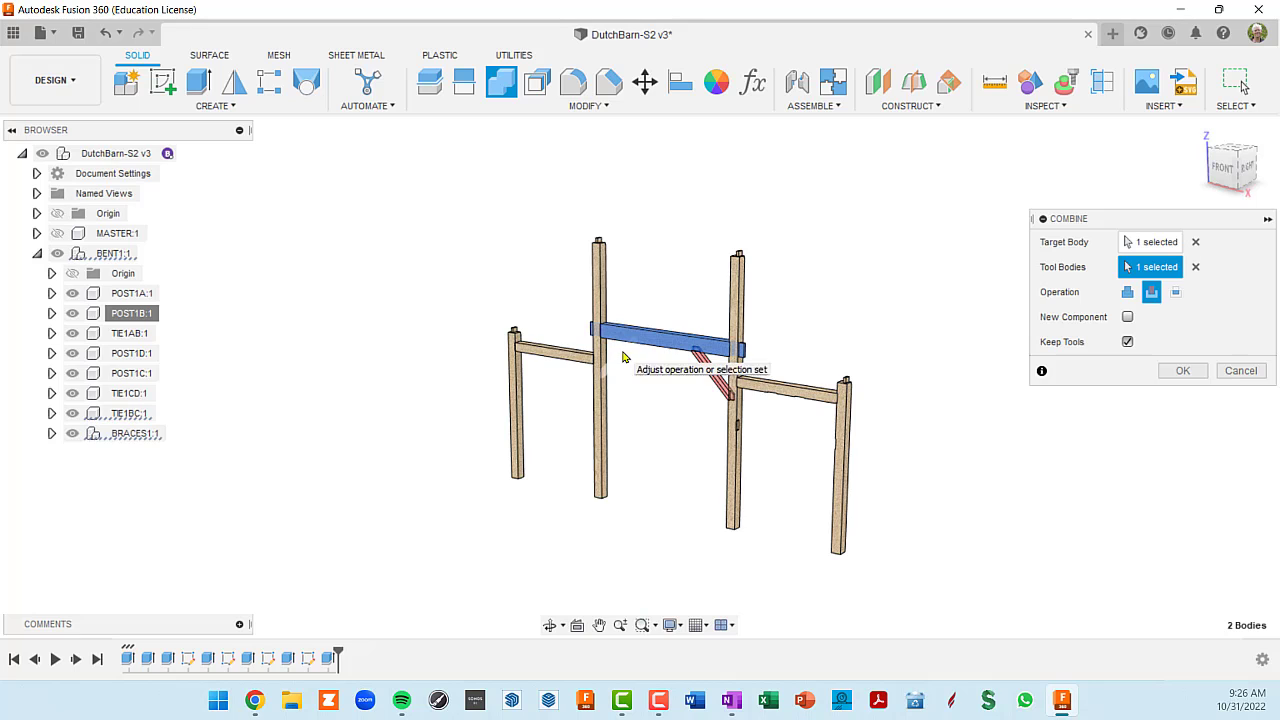
click(623, 357)
scroll(663, 380, up, 4)
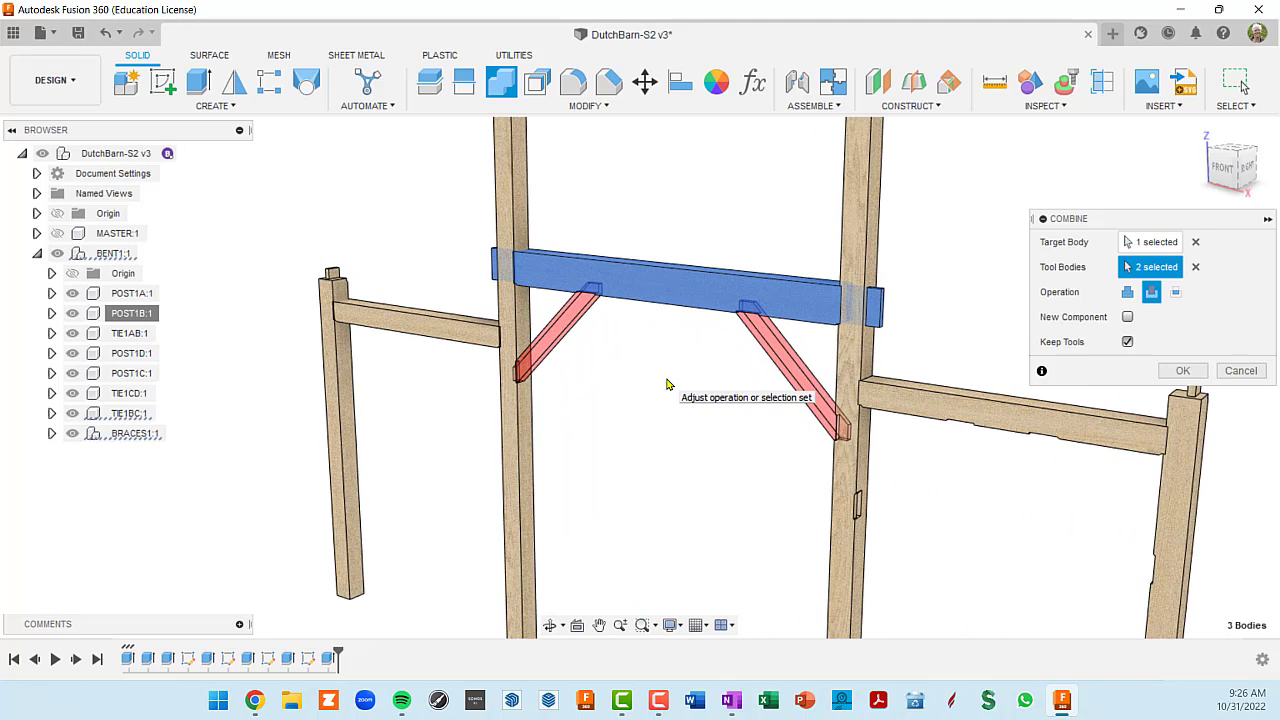
scroll(668, 384, down, 3)
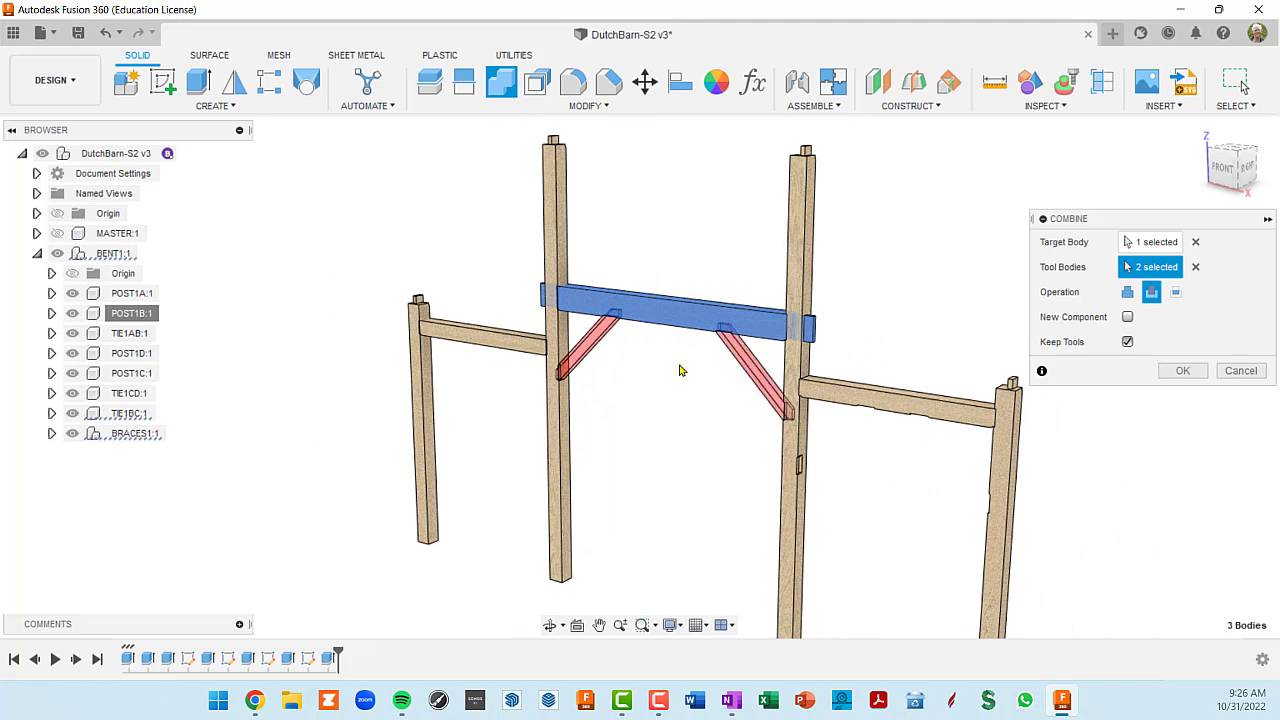
middle_drag(646, 408, 631, 362)
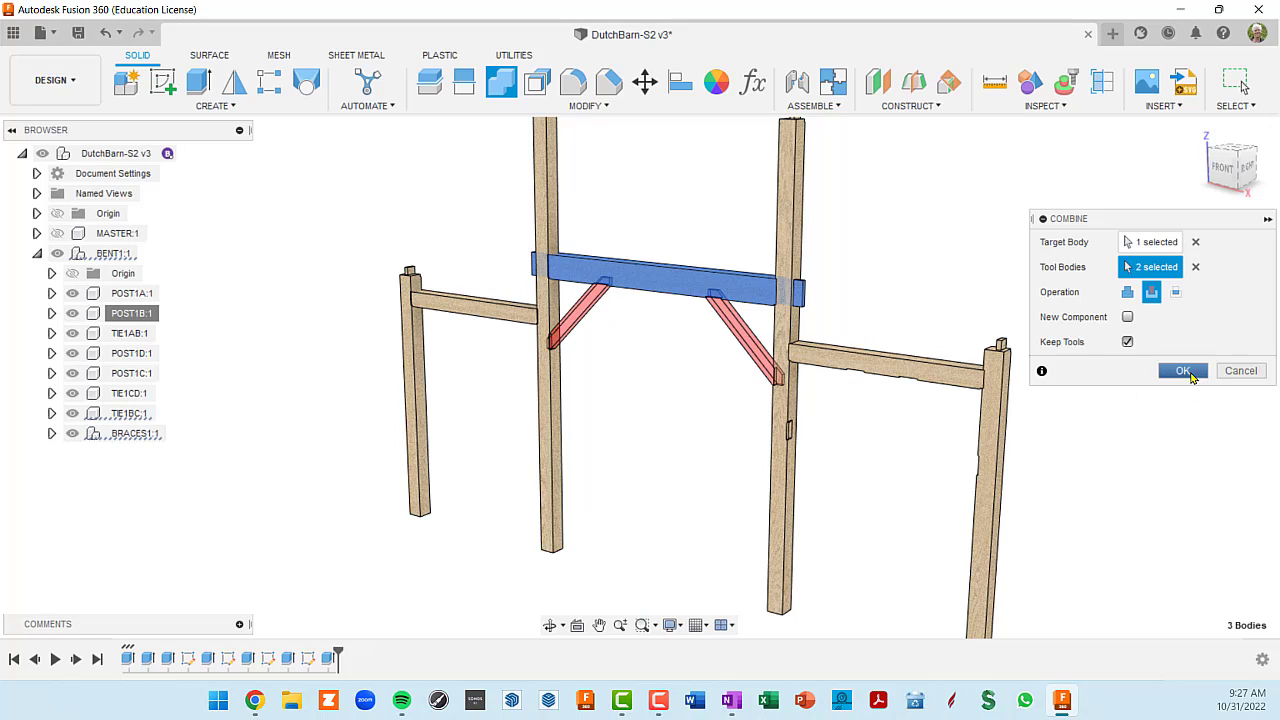
click(1184, 372)
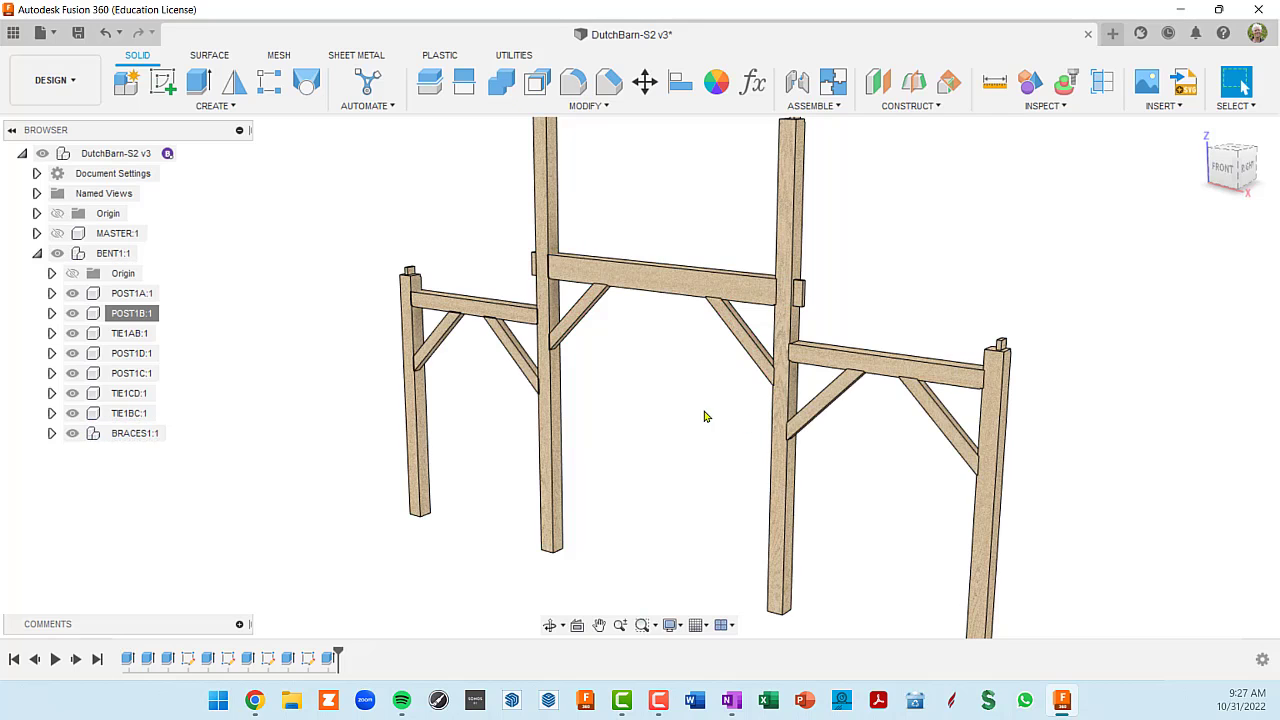
shift+middle_drag(704, 416, 687, 343)
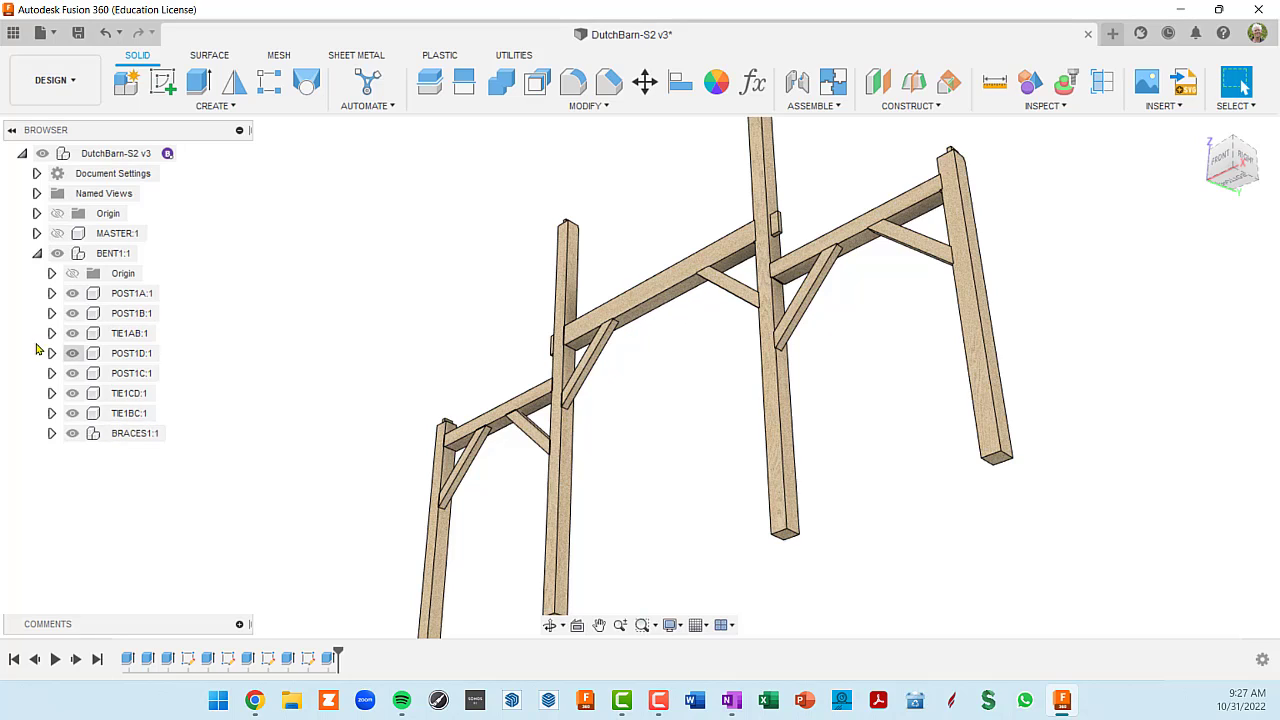
click(665, 287)
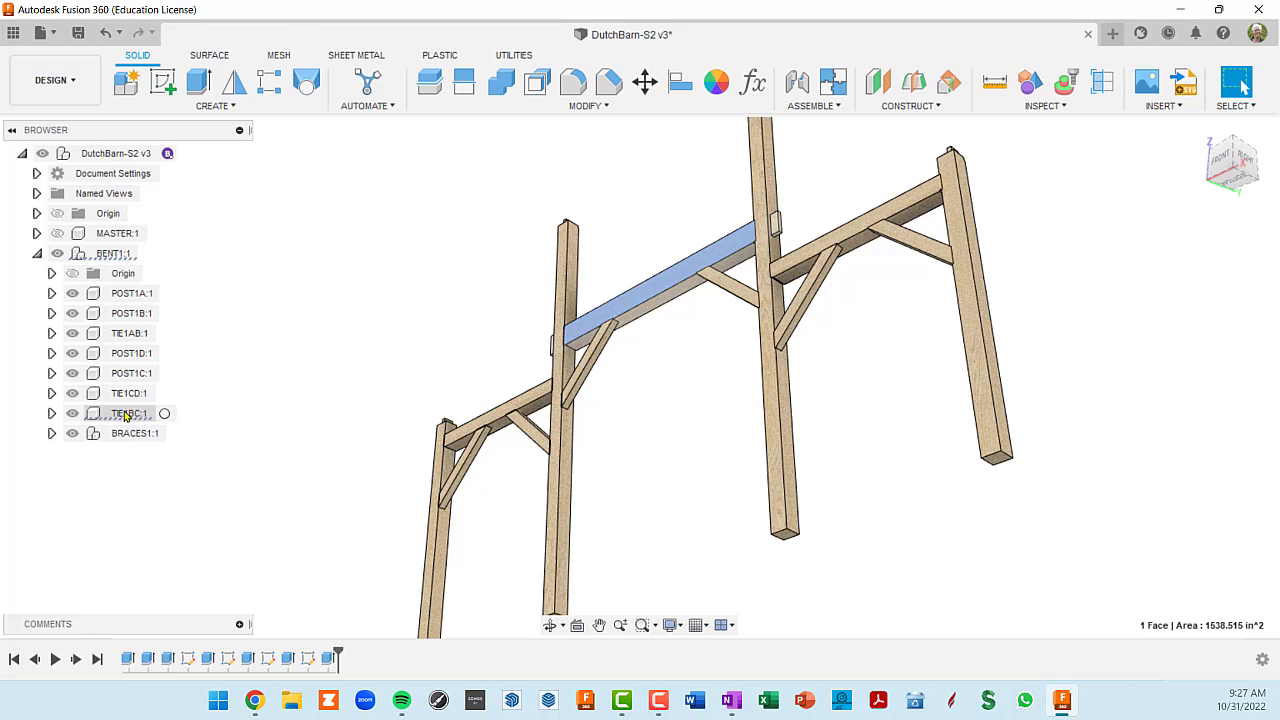
right_click(125, 416)
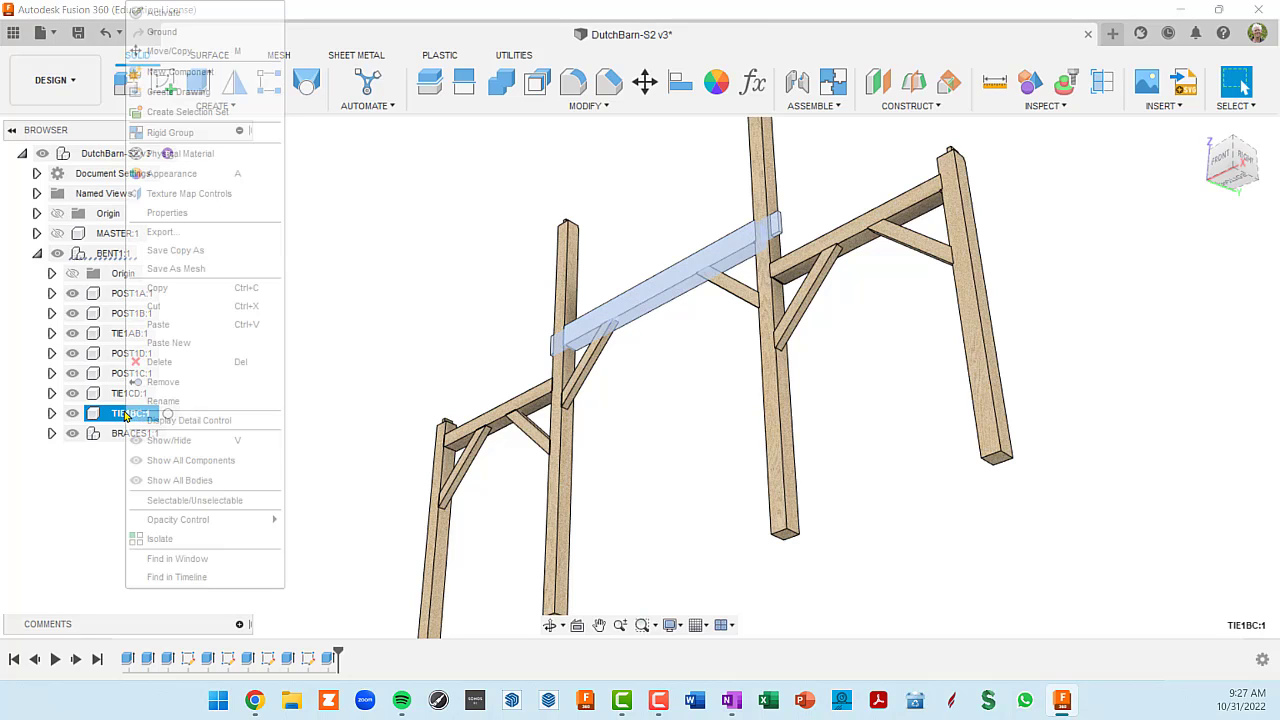
click(160, 539)
scroll(709, 363, up, 5)
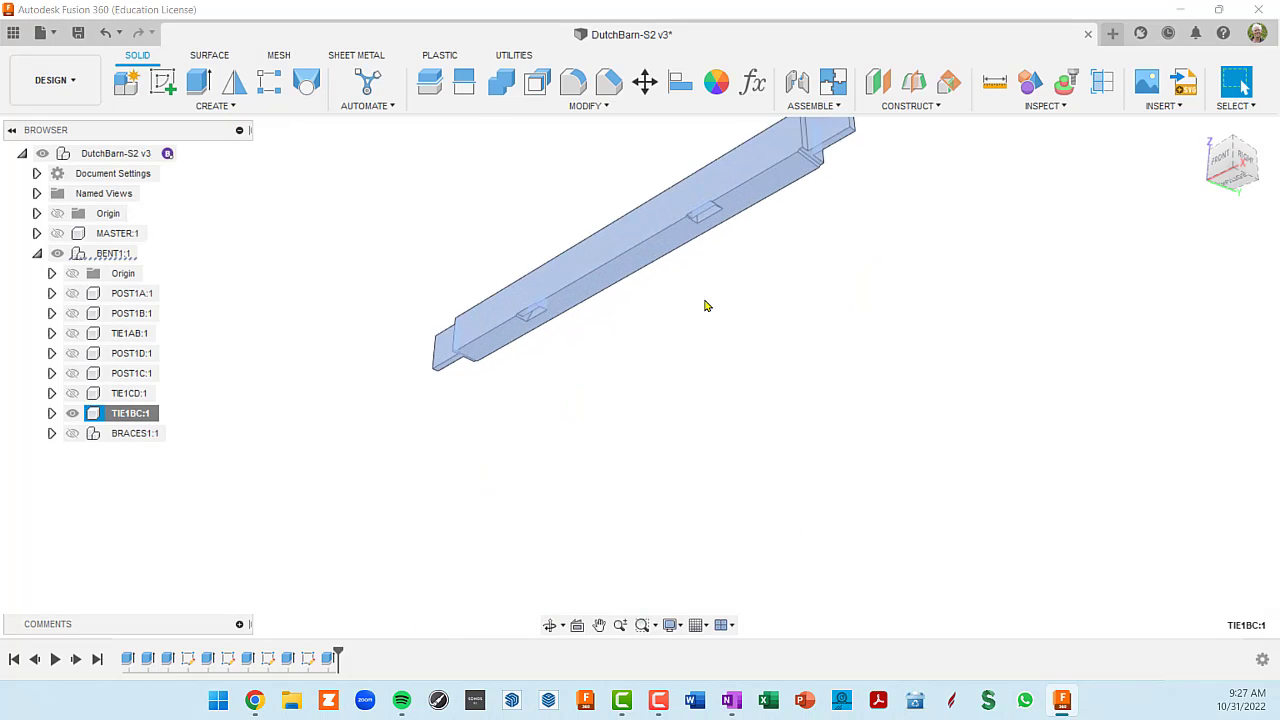
shift+middle_drag(685, 263, 727, 358)
scroll(750, 260, up, 2)
scroll(757, 267, down, 5)
click(128, 413)
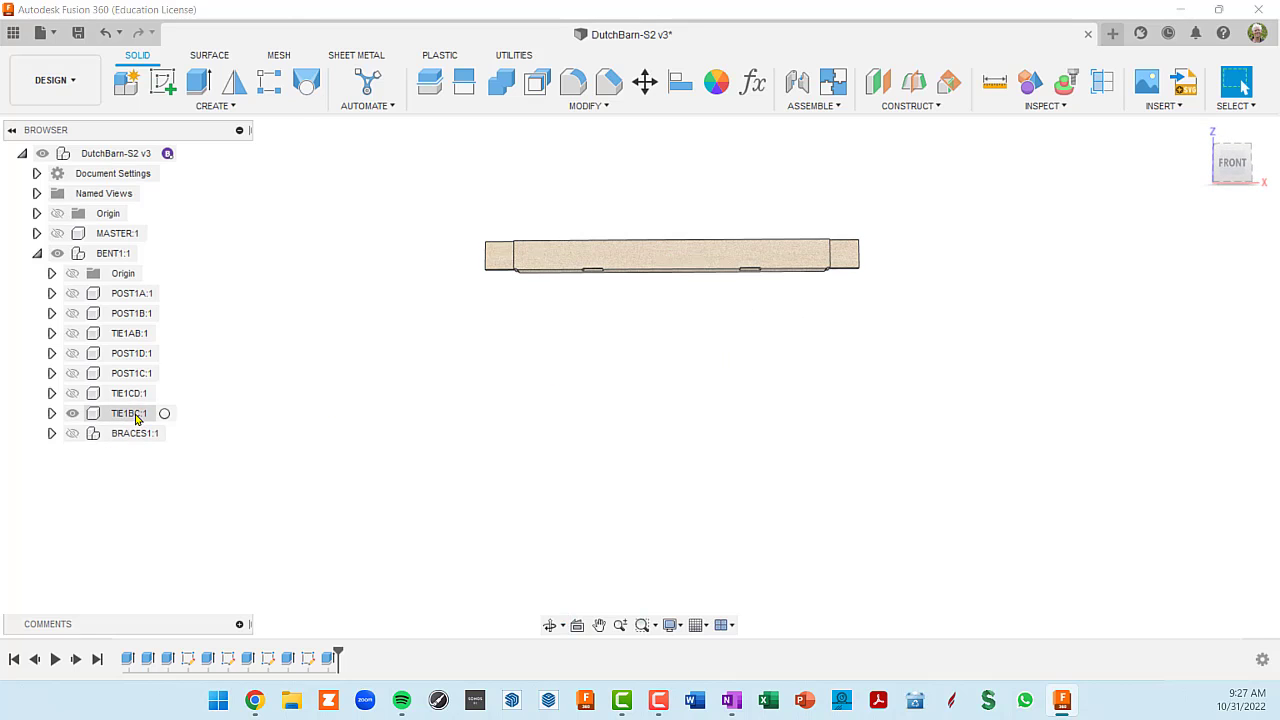
right_click(137, 413)
click(183, 540)
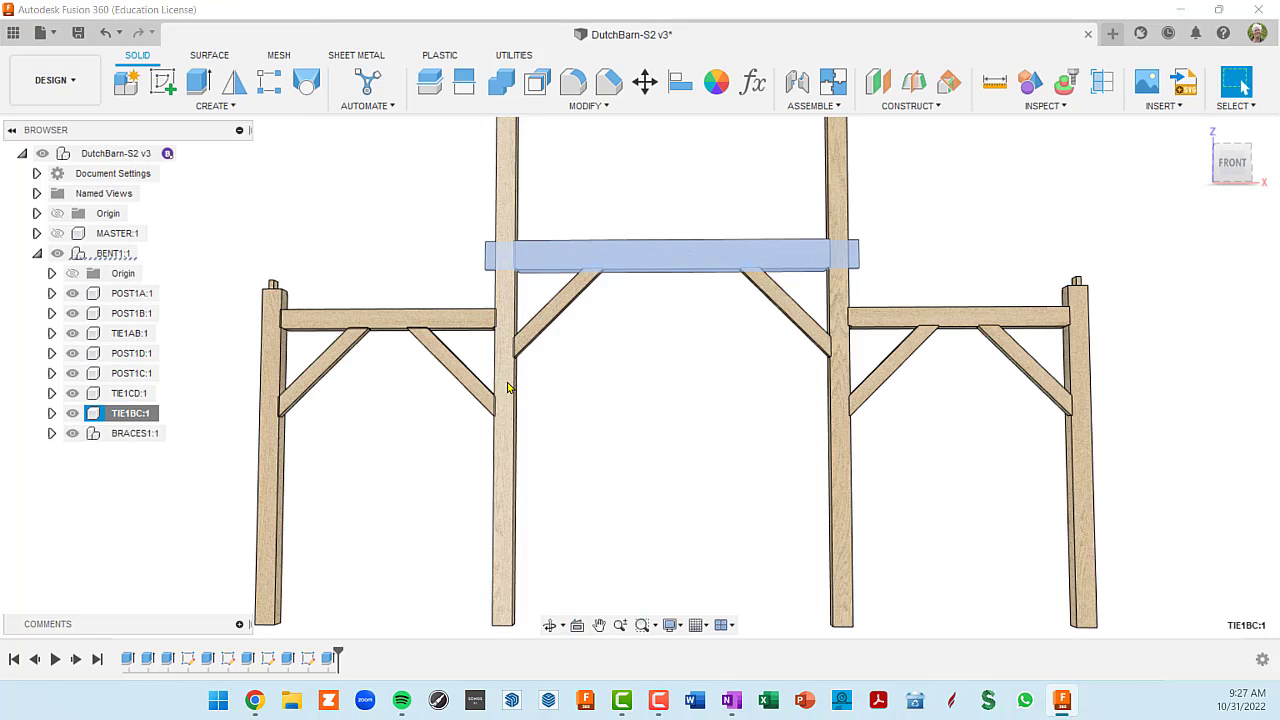
shift+middle_drag(541, 378, 525, 397)
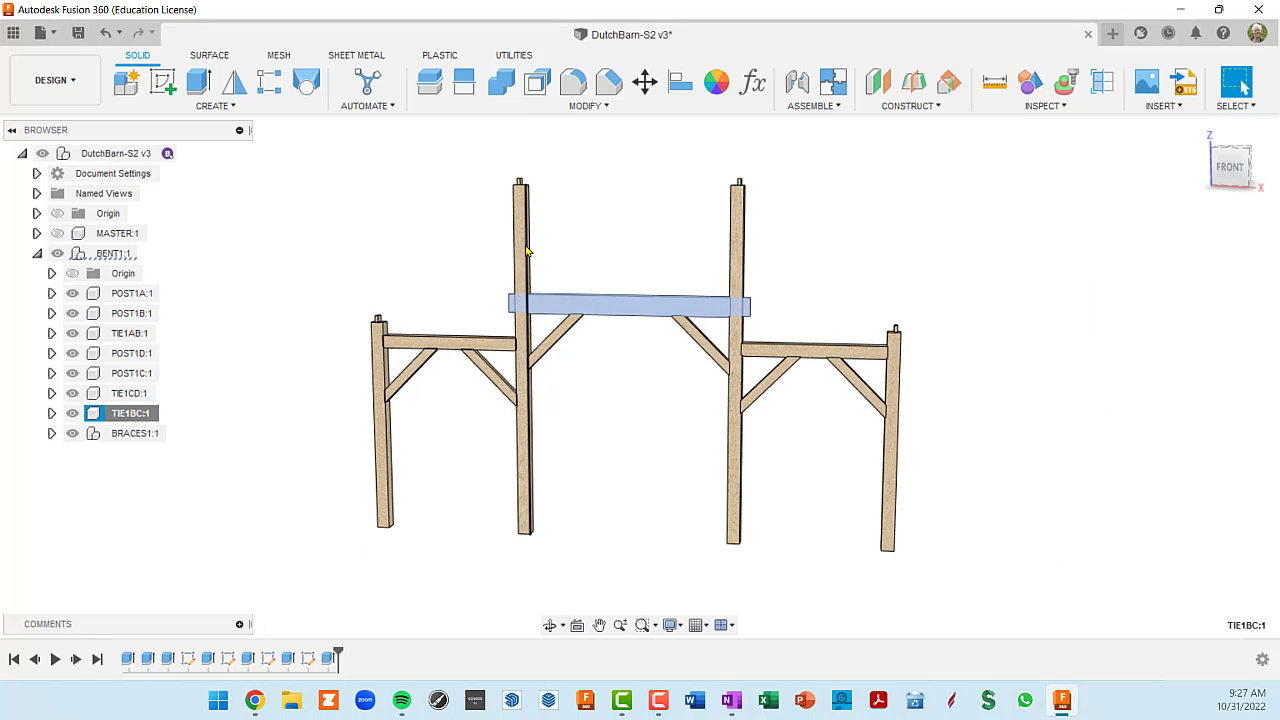
scroll(525, 250, up, 1)
click(521, 249)
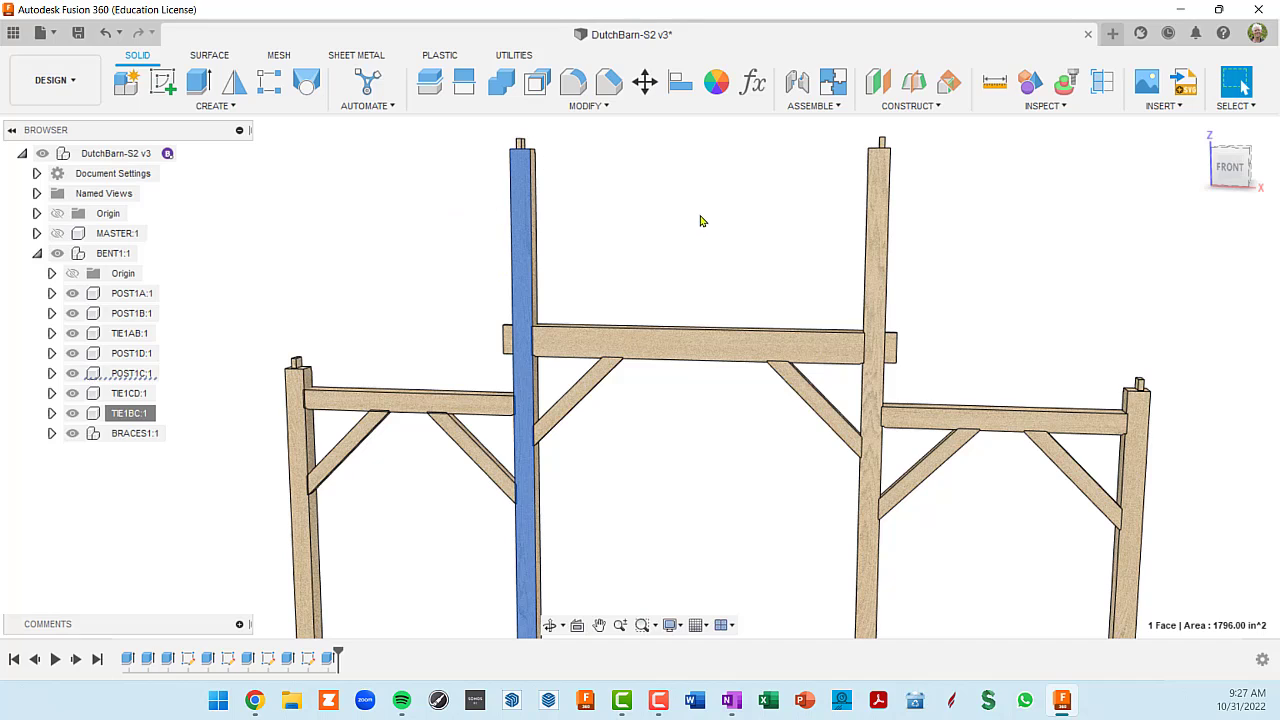
- Cut the inner left post with the central tie, left tie and two braces as tools
click(501, 82)
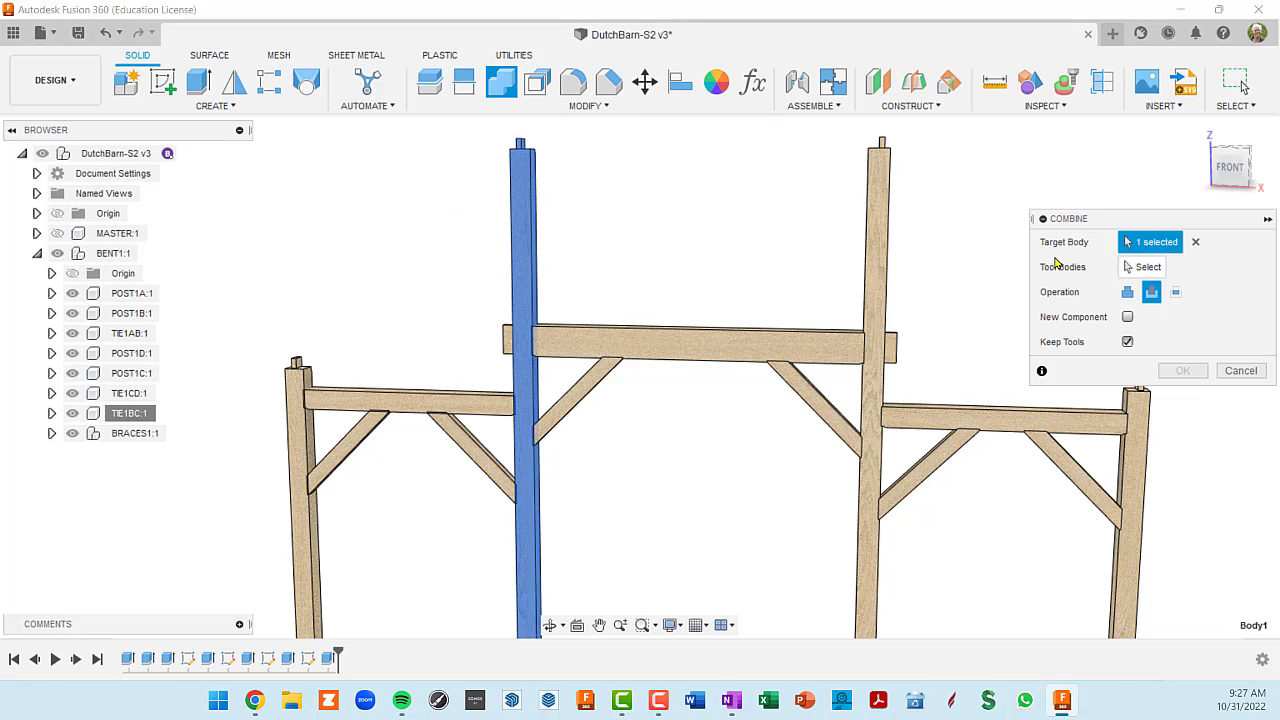
shift+middle_drag(850, 313, 837, 309)
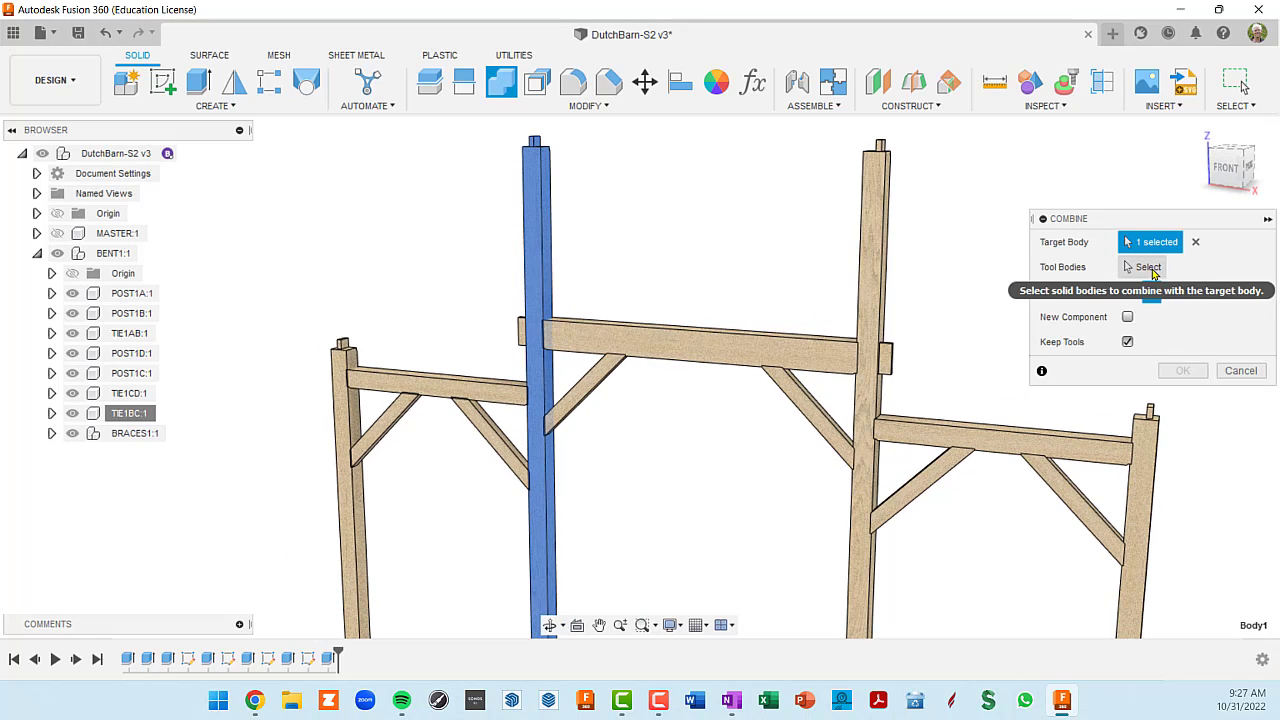
click(1150, 268)
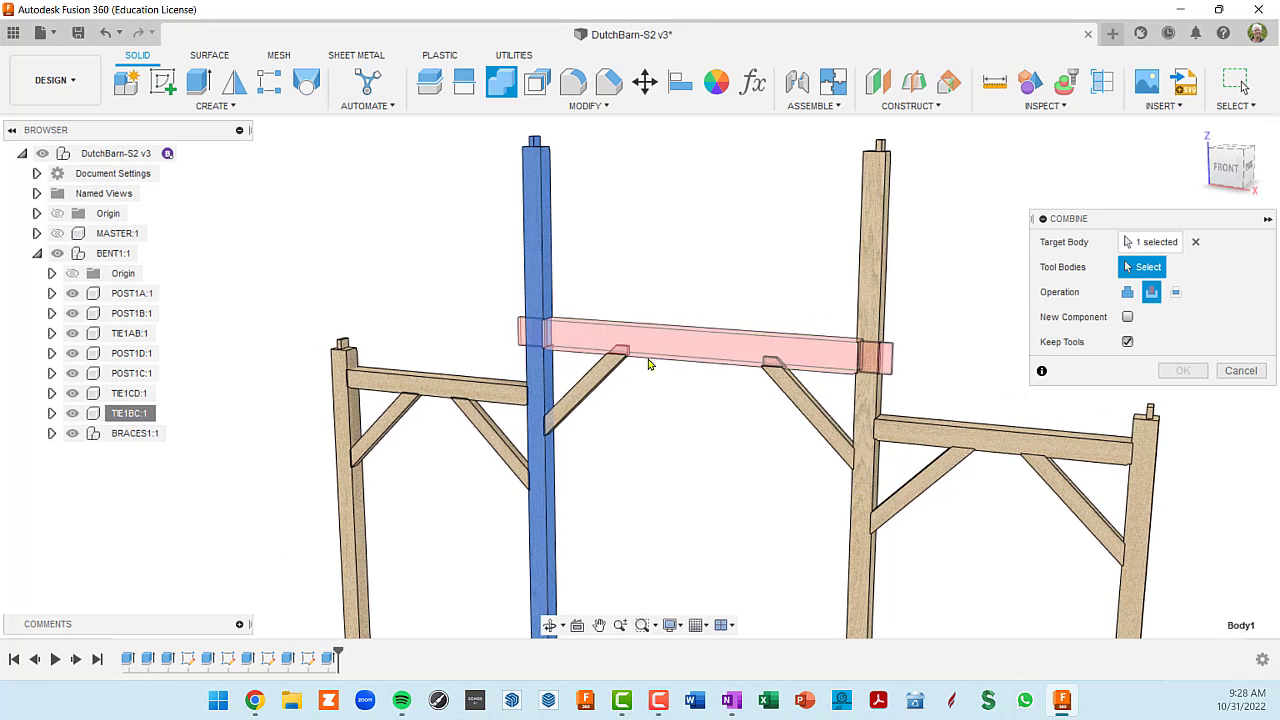
click(680, 350)
click(476, 393)
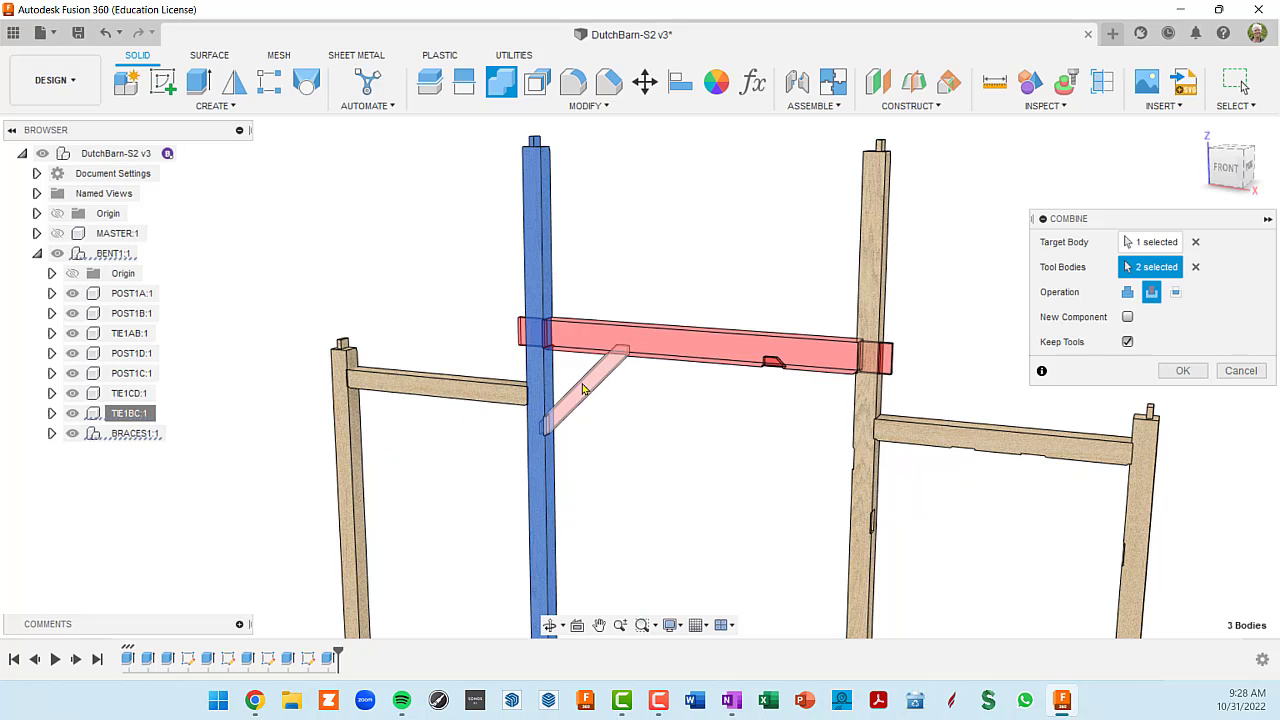
click(500, 438)
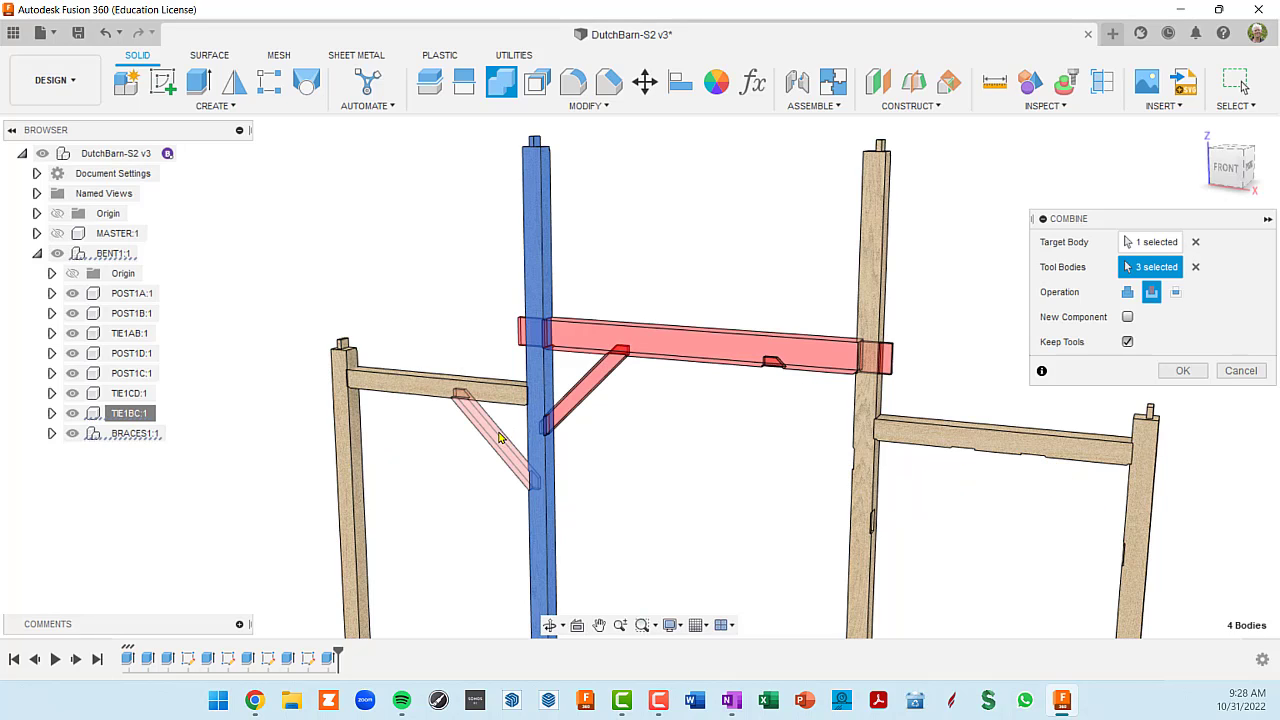
shift+middle_drag(709, 429, 695, 374)
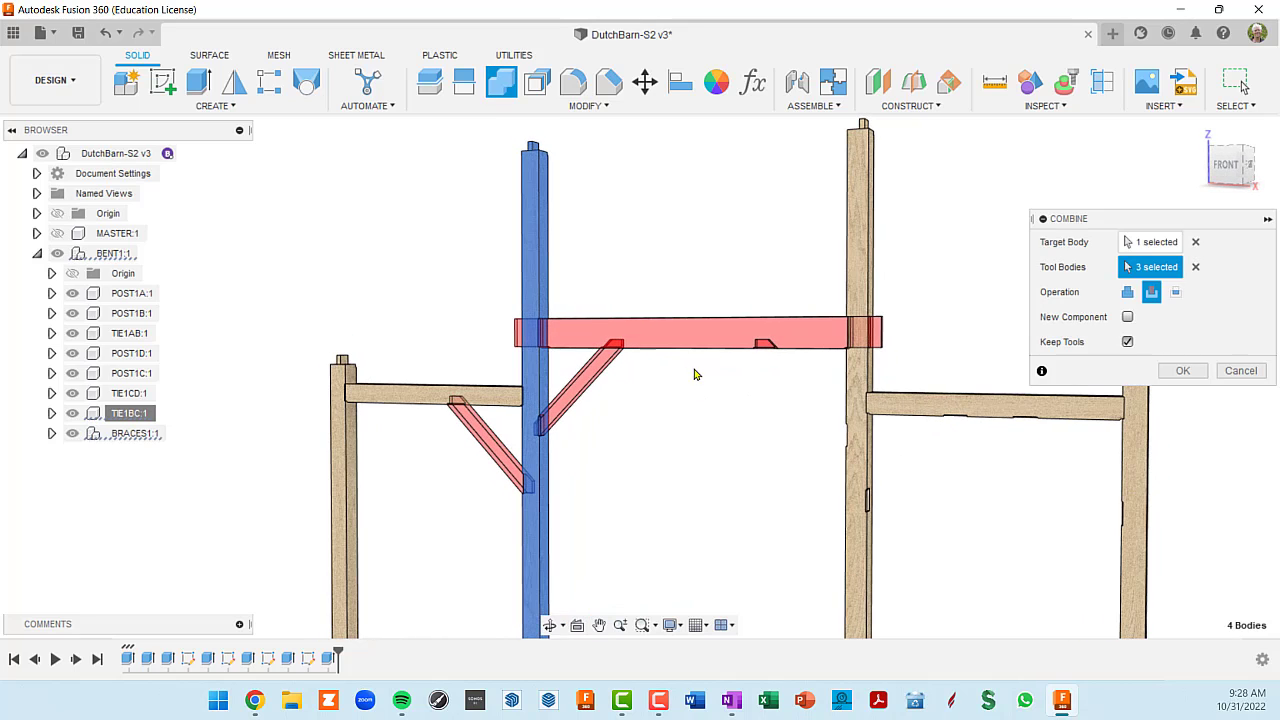
click(465, 410)
click(379, 404)
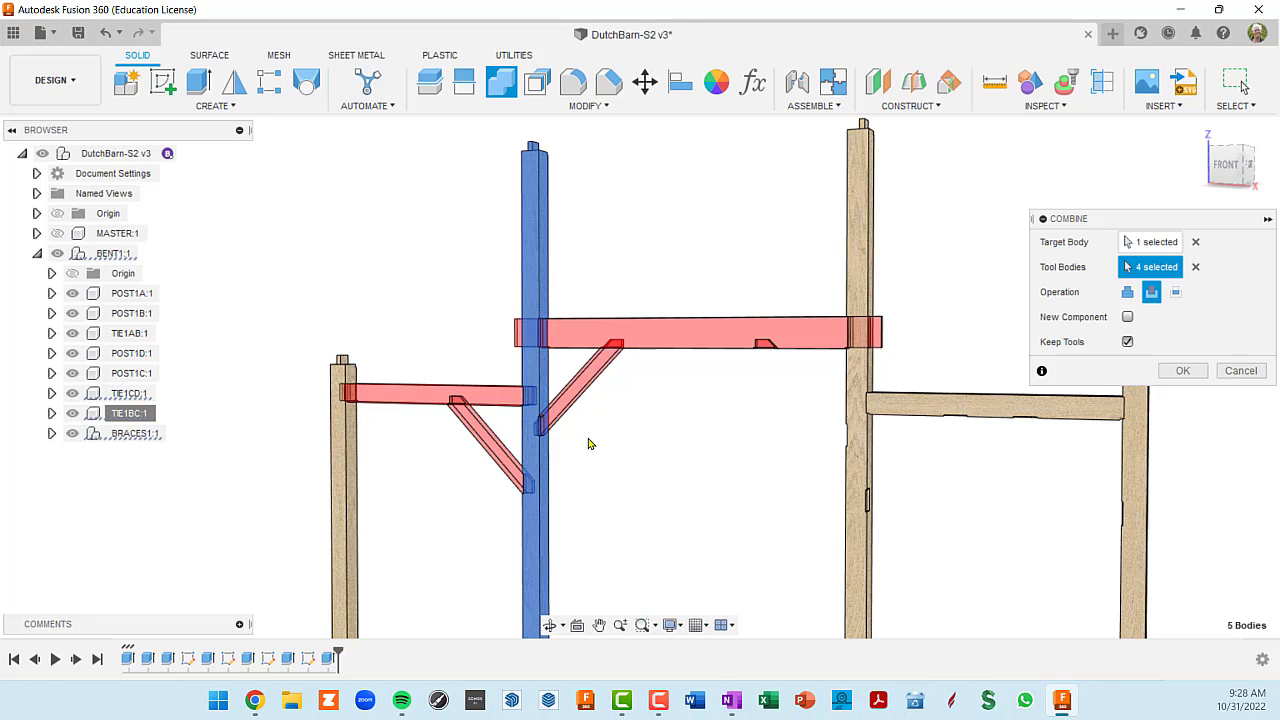
shift+middle_drag(589, 443, 606, 477)
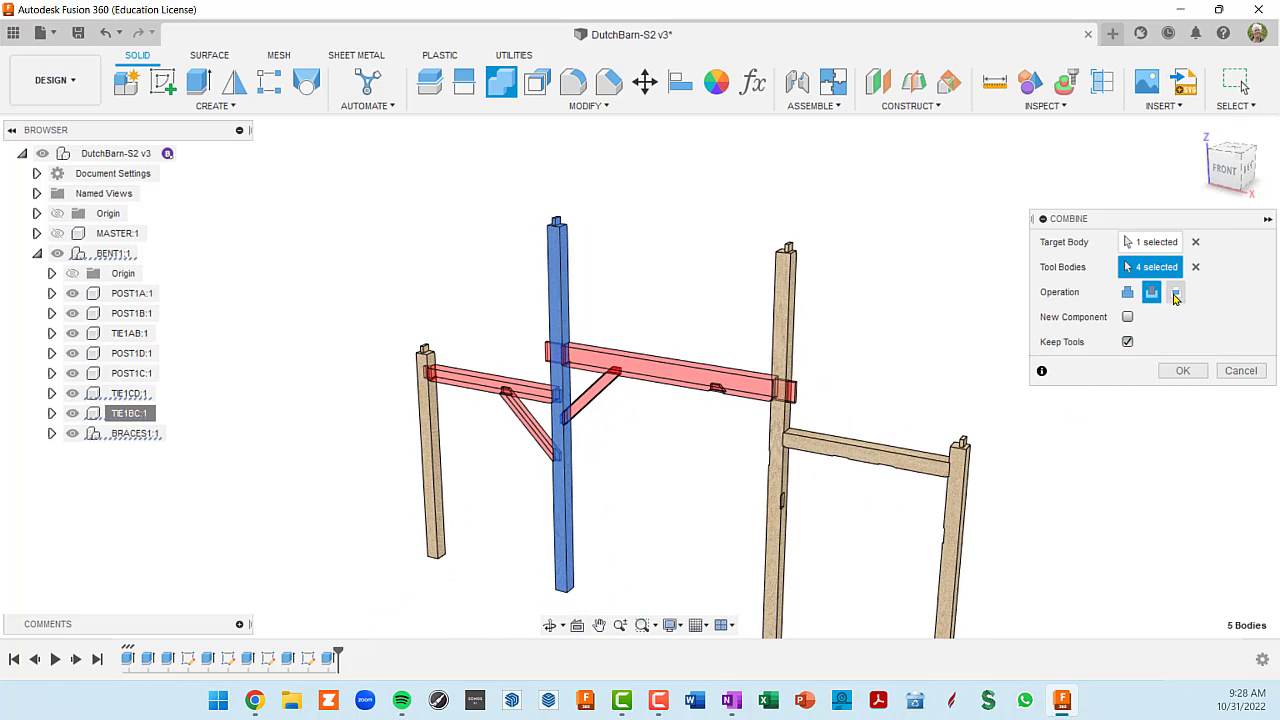
click(1183, 371)
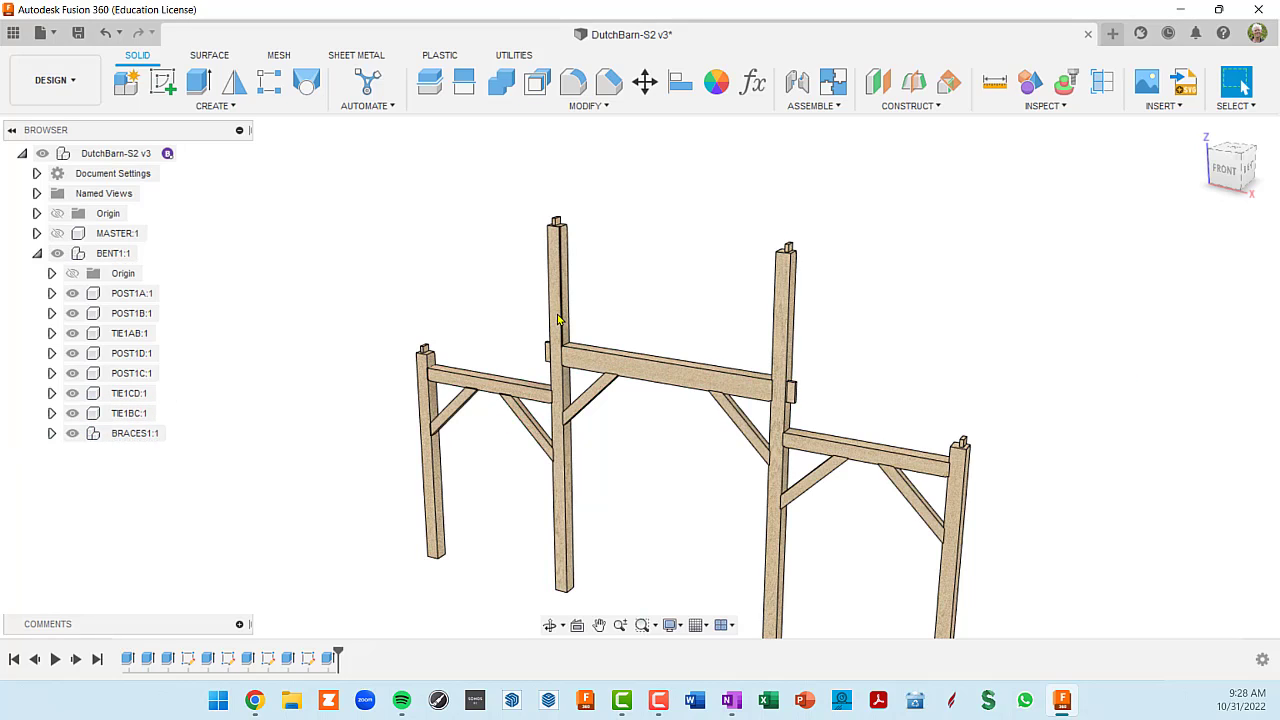
right_click(120, 378)
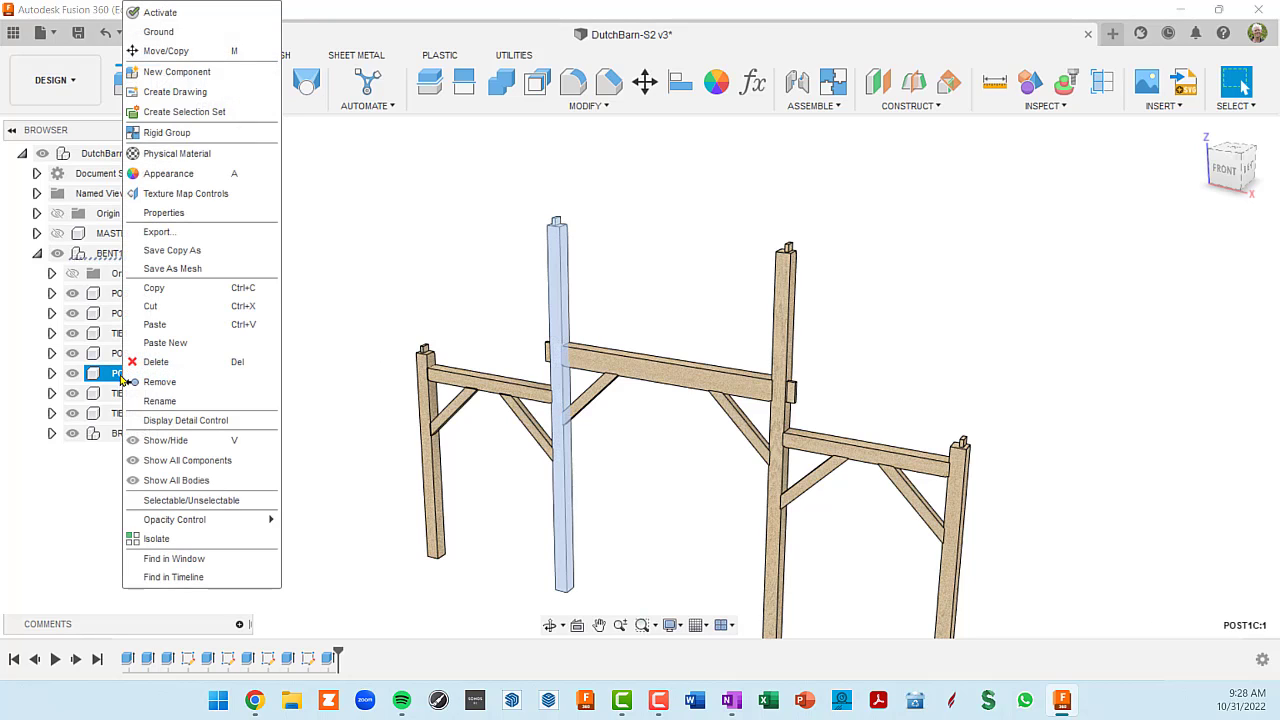
click(170, 551)
scroll(566, 443, up, 5)
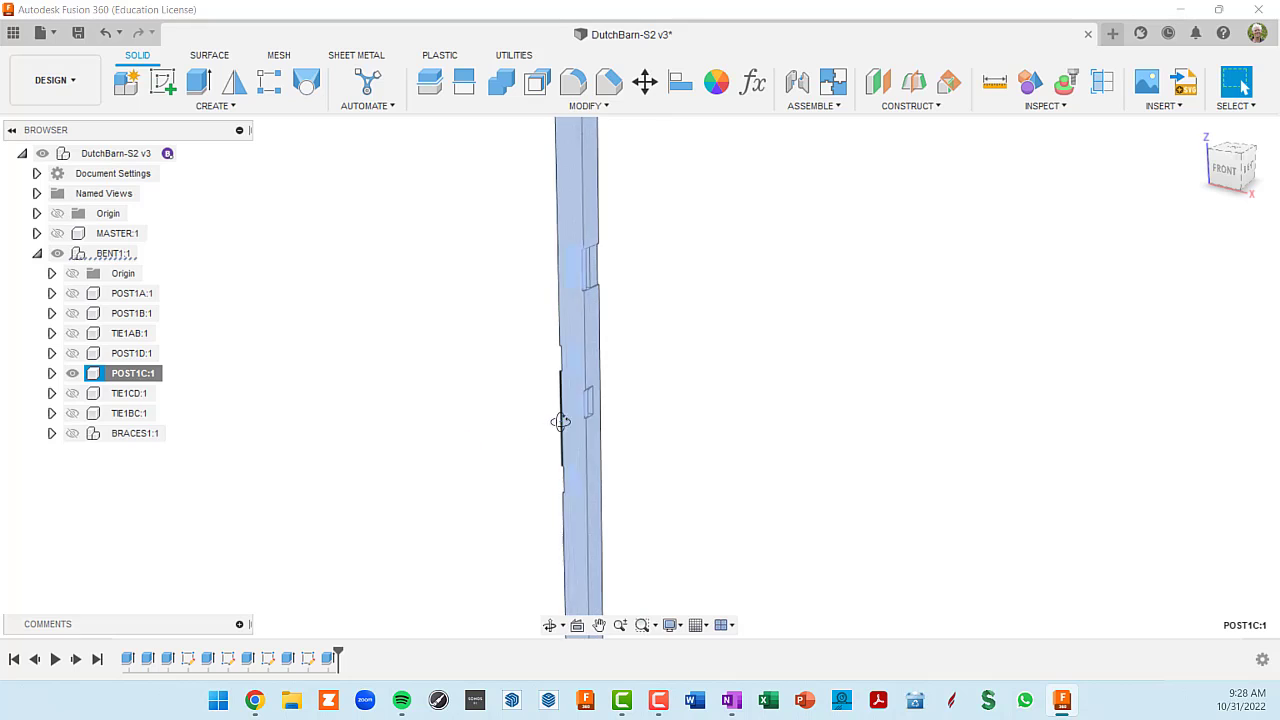
shift+middle_drag(554, 423, 509, 411)
click(864, 436)
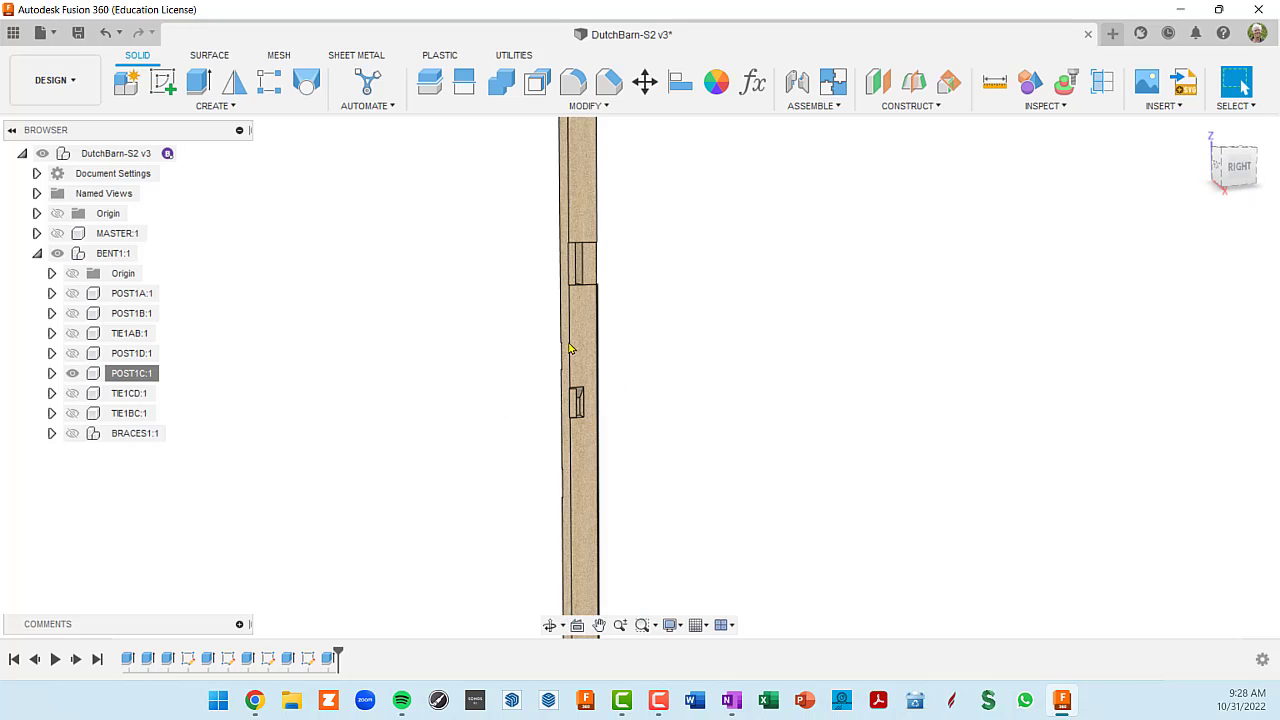
shift+middle_drag(556, 337, 505, 419)
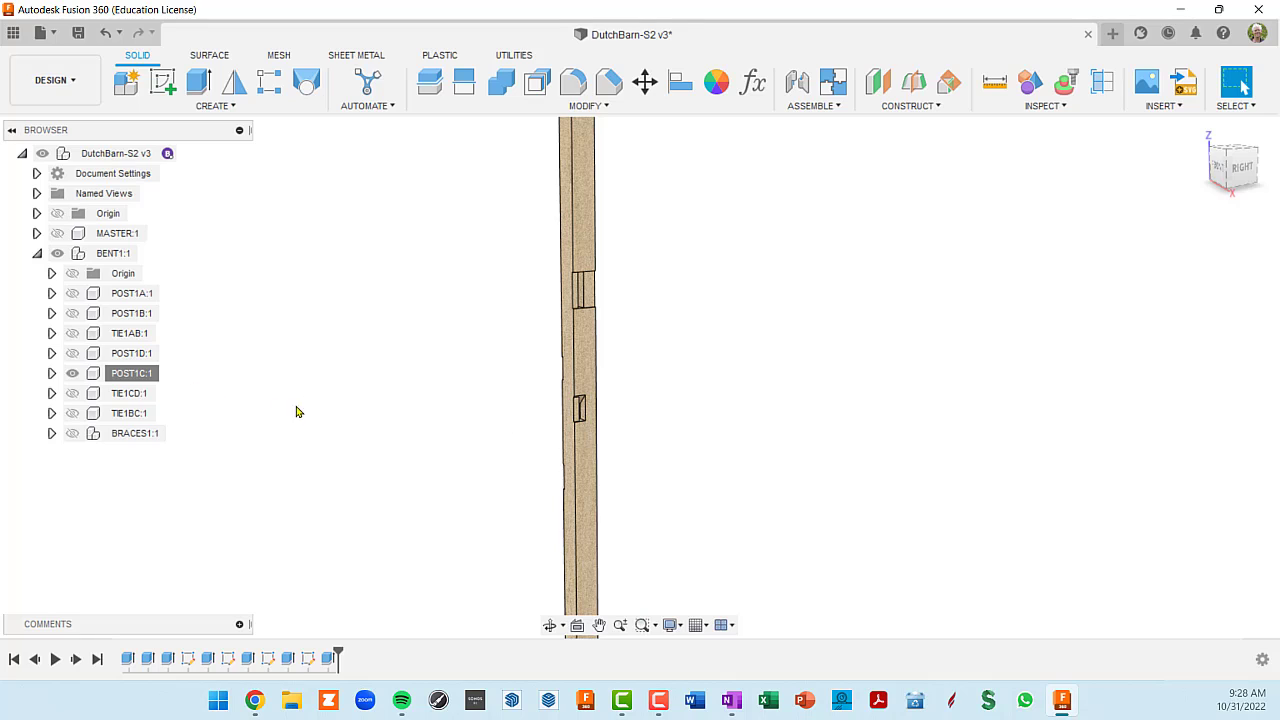
right_click(128, 373)
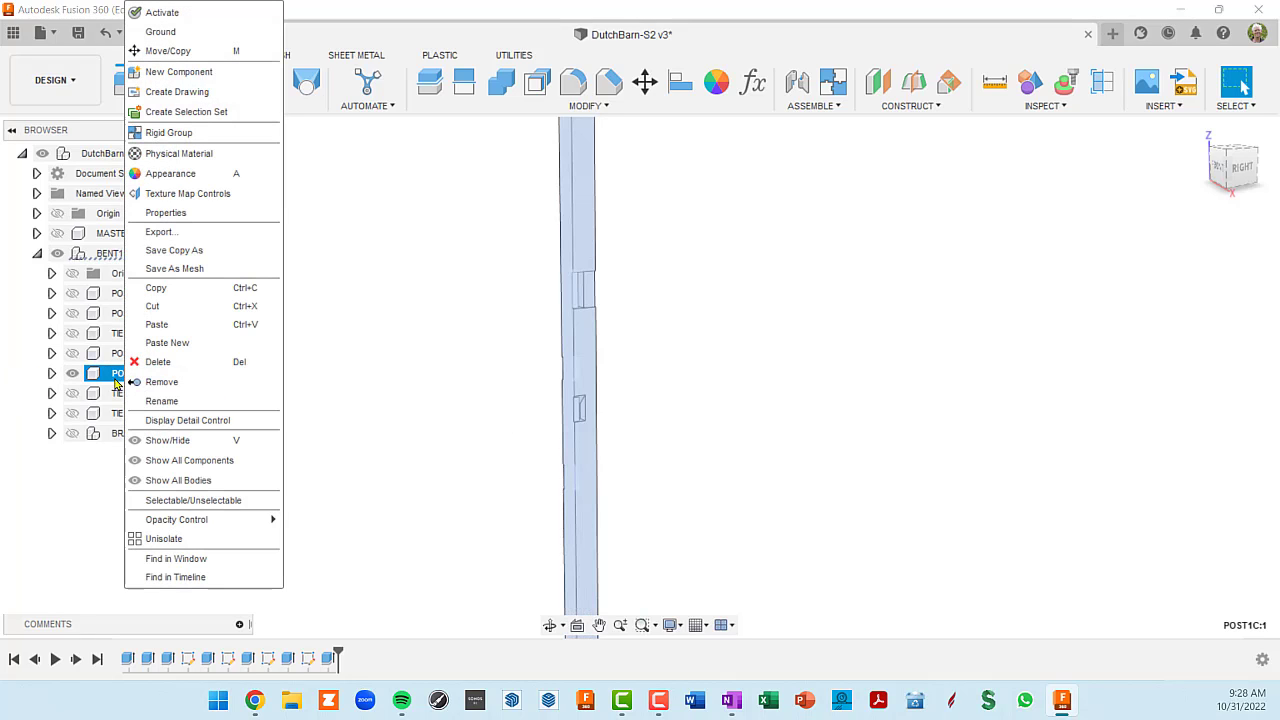
click(165, 540)
scroll(390, 452, down, 5)
shift+middle_drag(411, 457, 561, 448)
scroll(561, 448, up, 2)
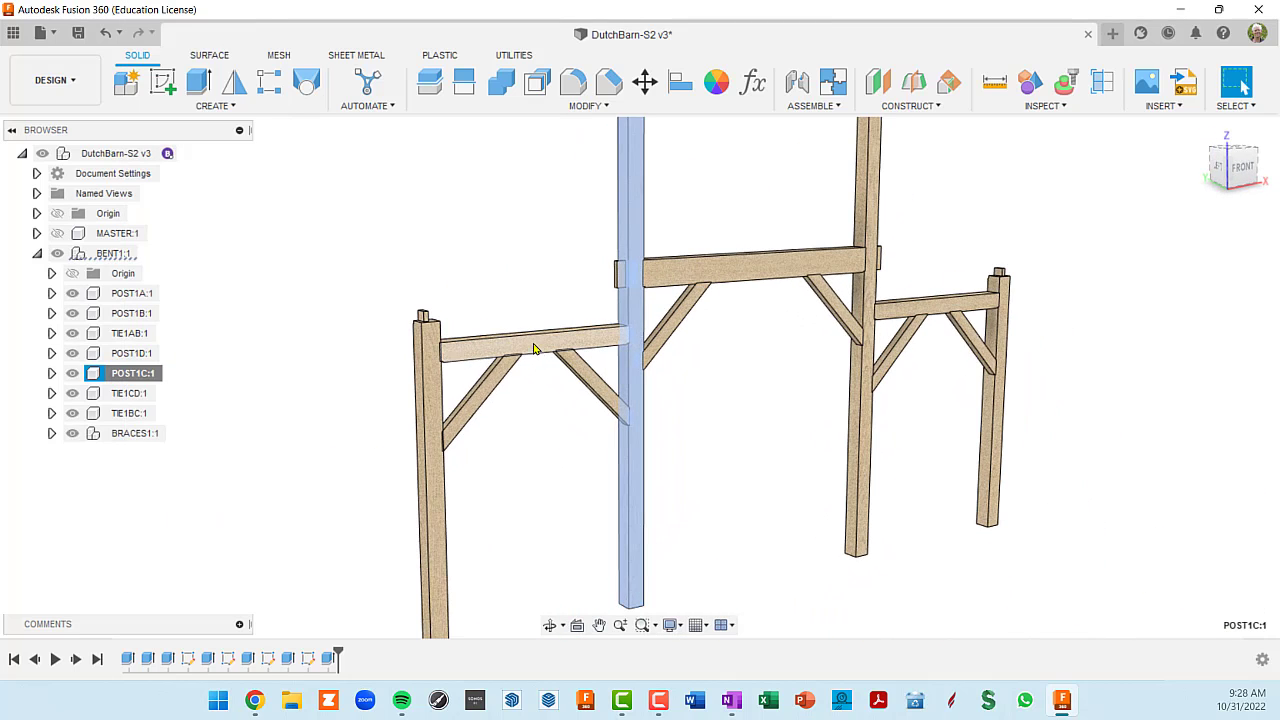
- Combine-cut the left tie beam with its right and left braces as kept tool bodies
click(534, 348)
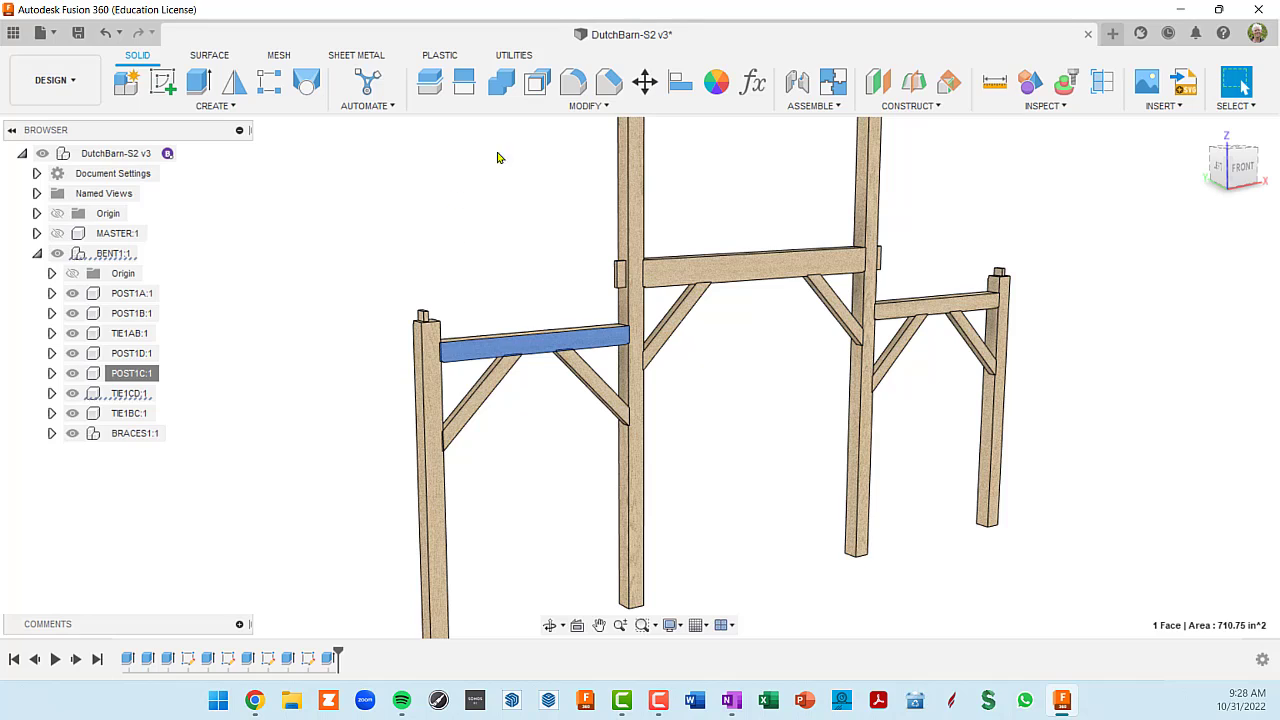
click(498, 90)
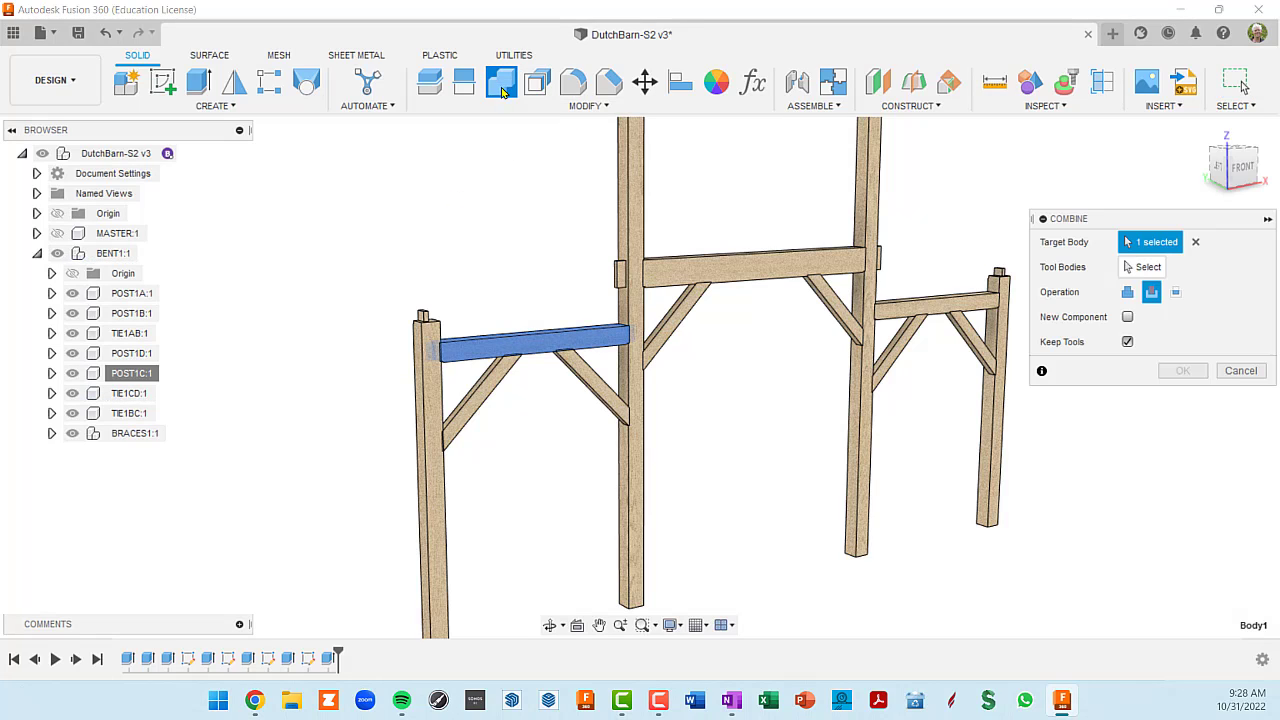
click(1140, 267)
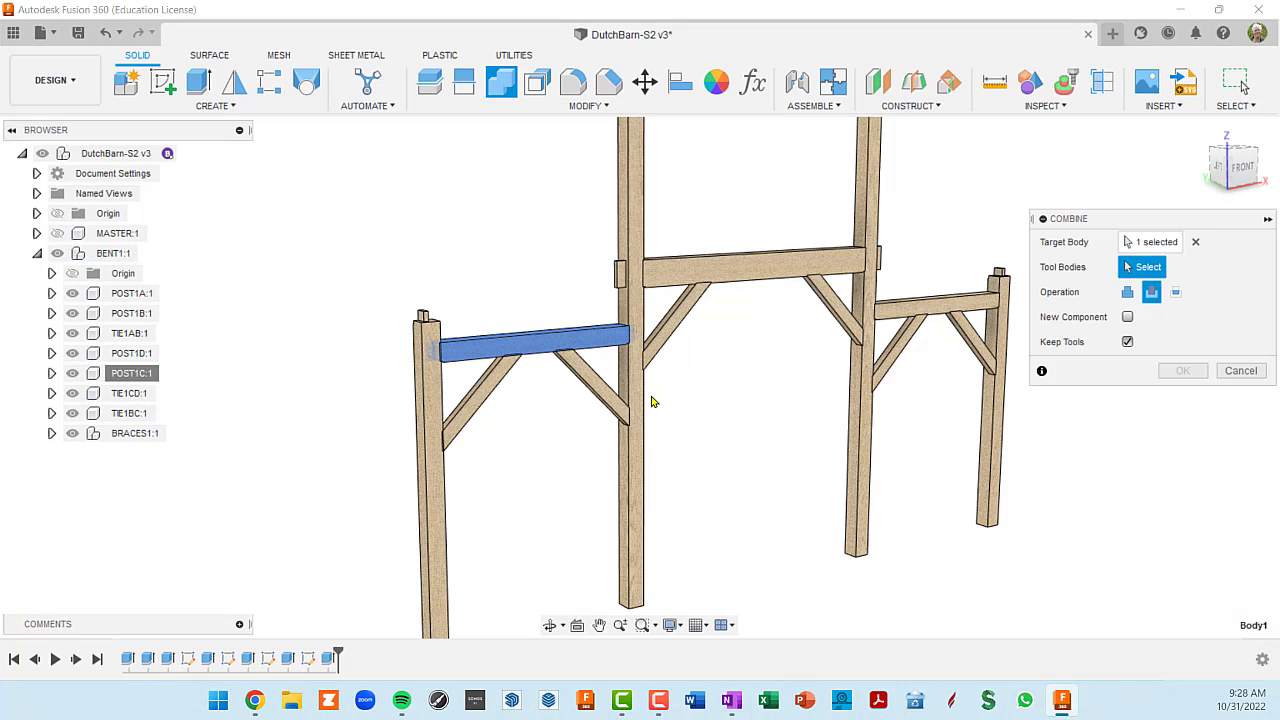
click(595, 388)
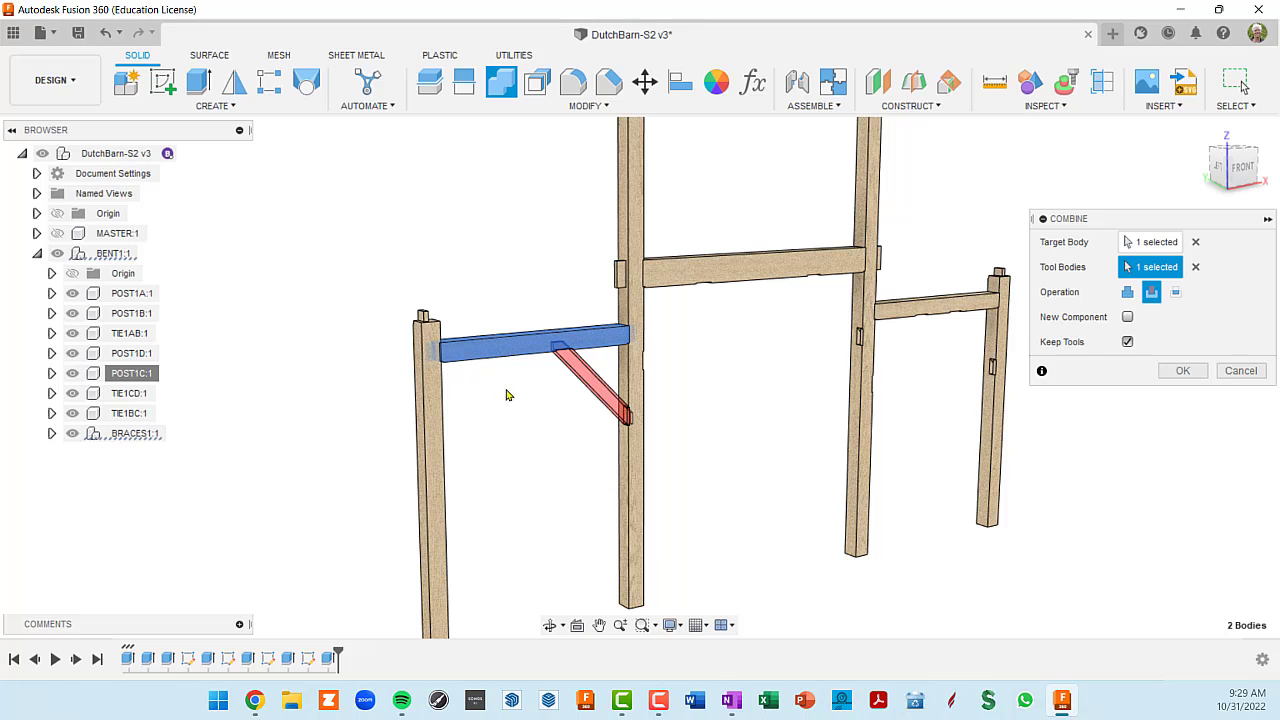
scroll(505, 395, up, 2)
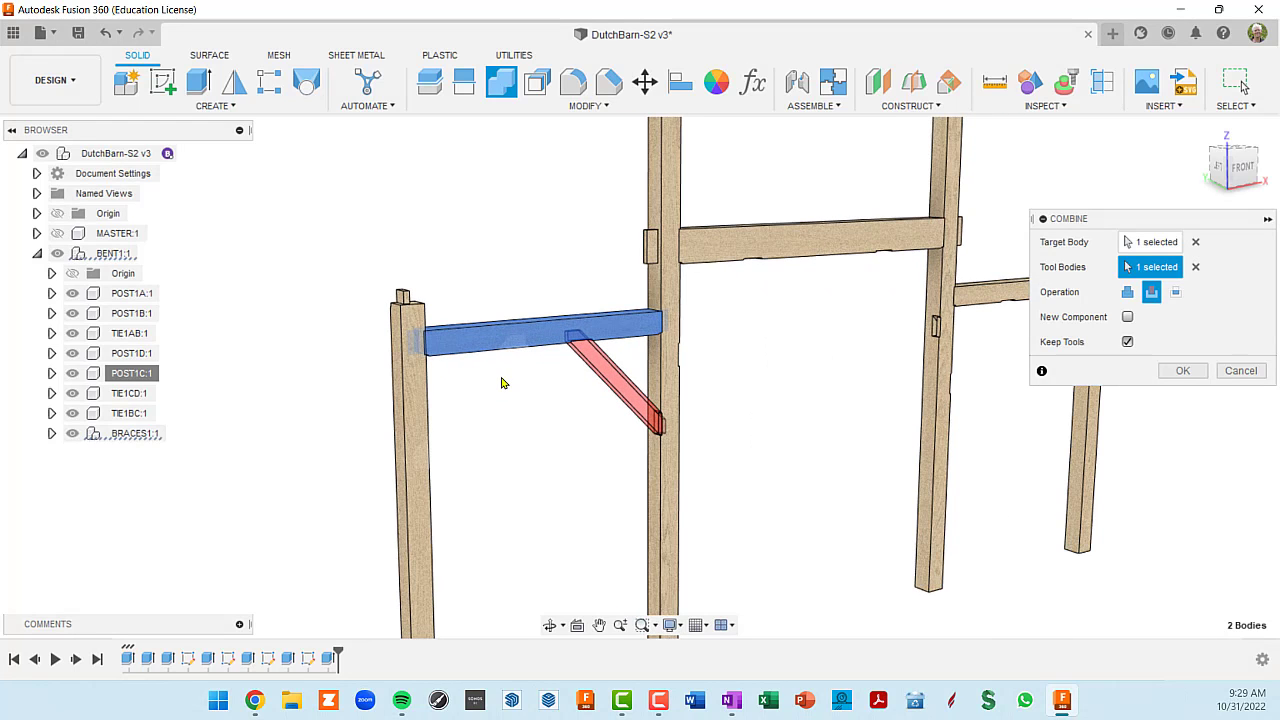
click(500, 380)
shift+middle_drag(551, 429, 480, 420)
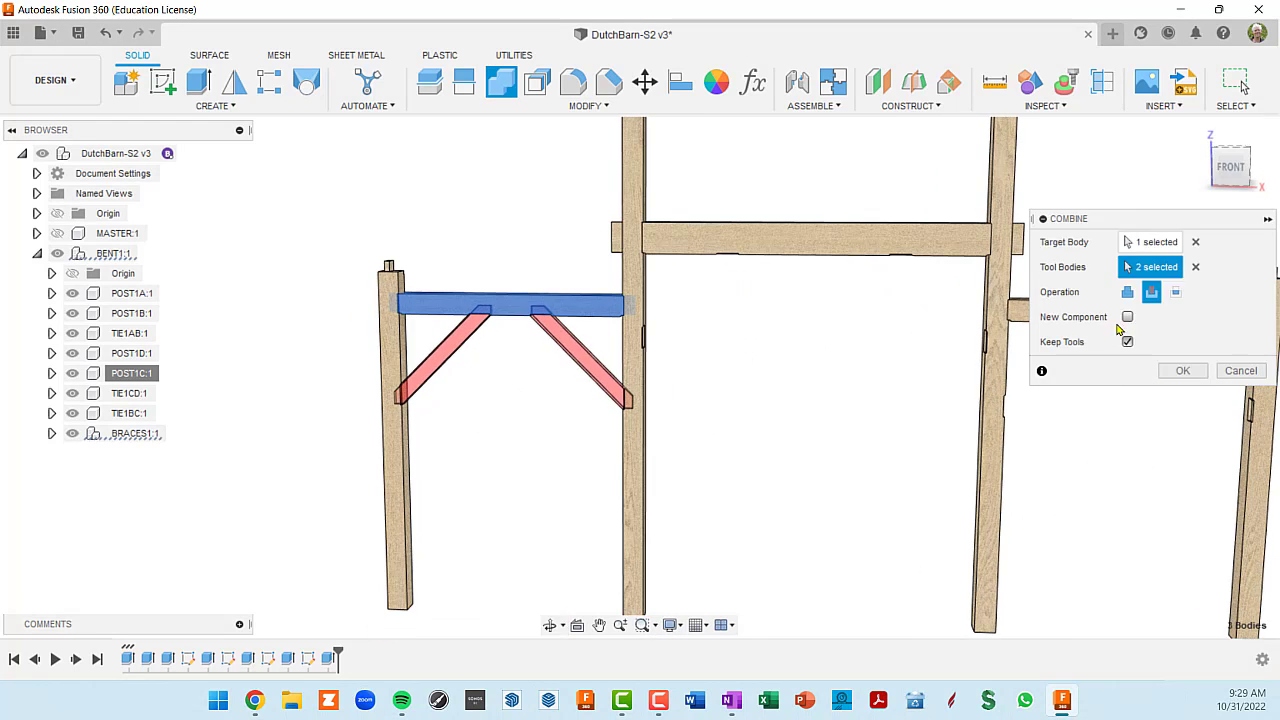
click(1183, 371)
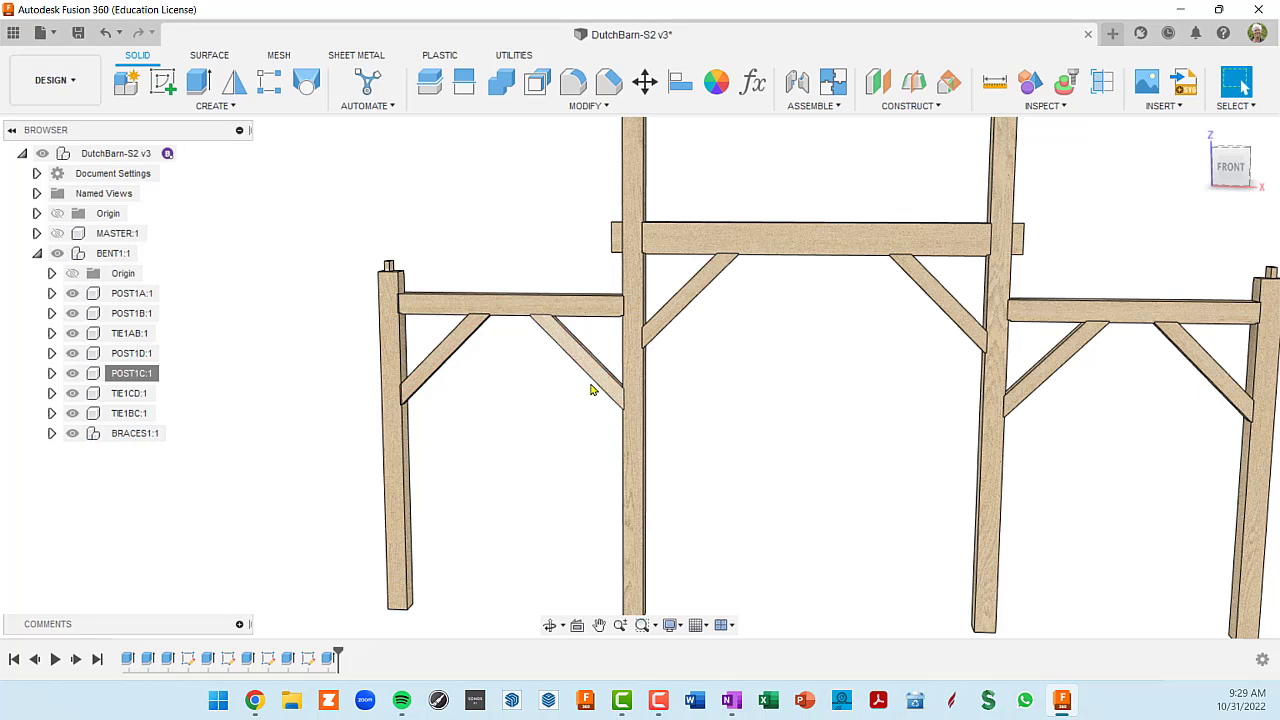
click(452, 306)
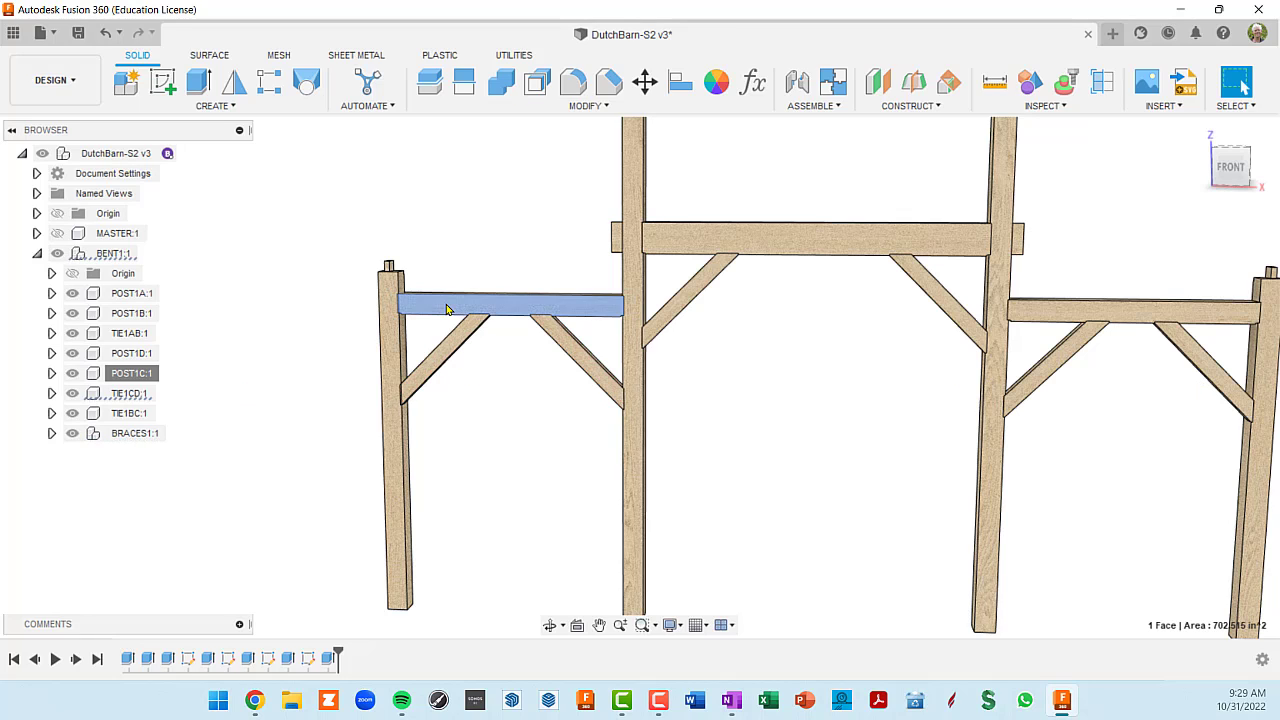
right_click(124, 400)
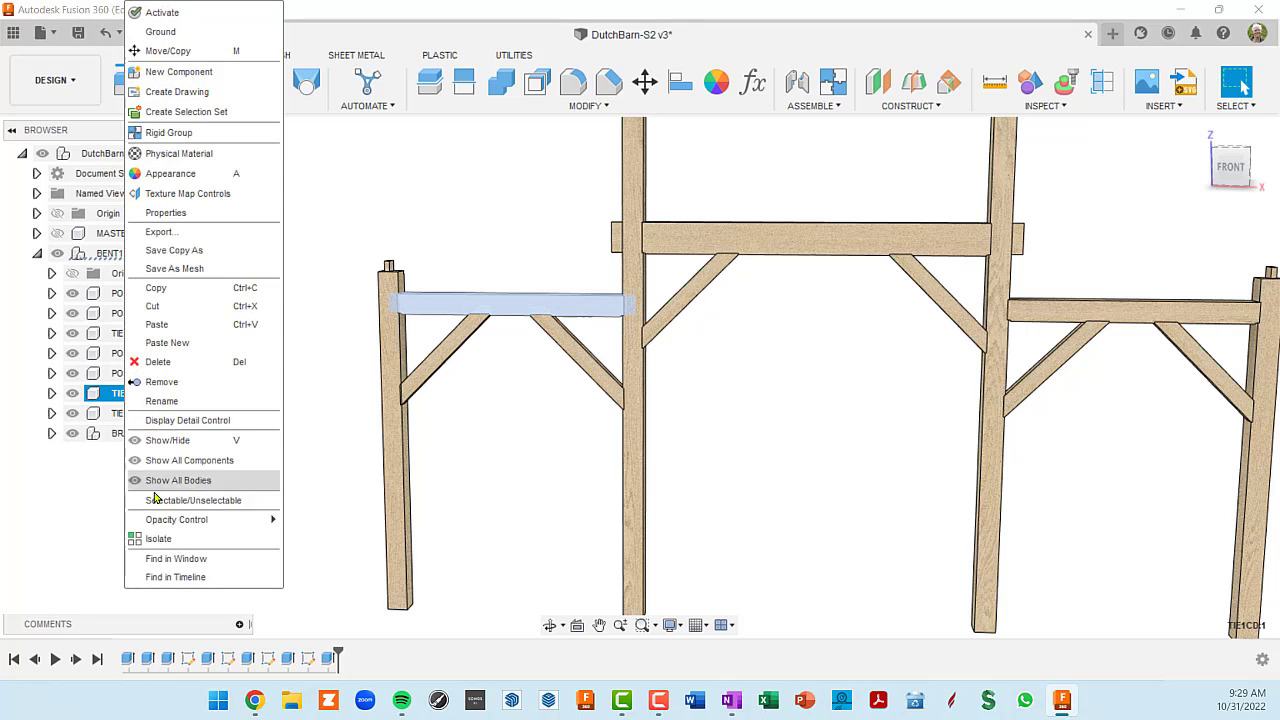
click(168, 537)
shift+middle_drag(457, 380, 516, 339)
click(479, 375)
key(Escape)
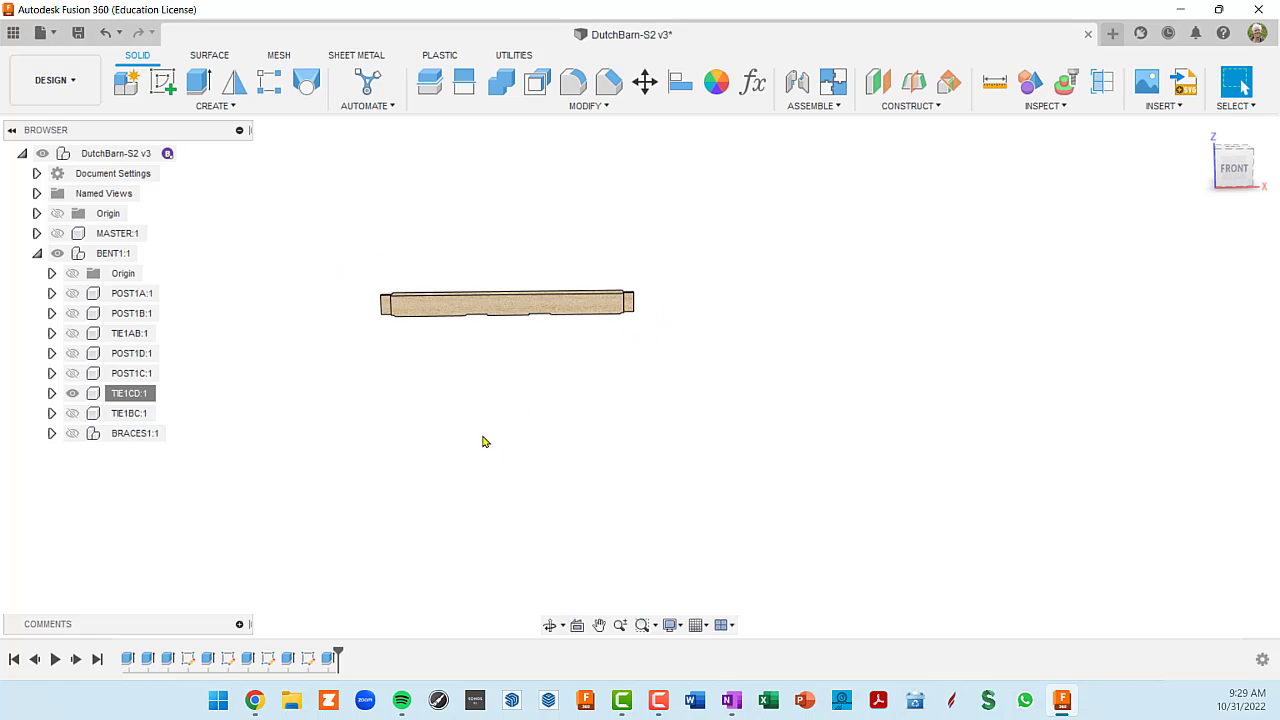
right_click(124, 398)
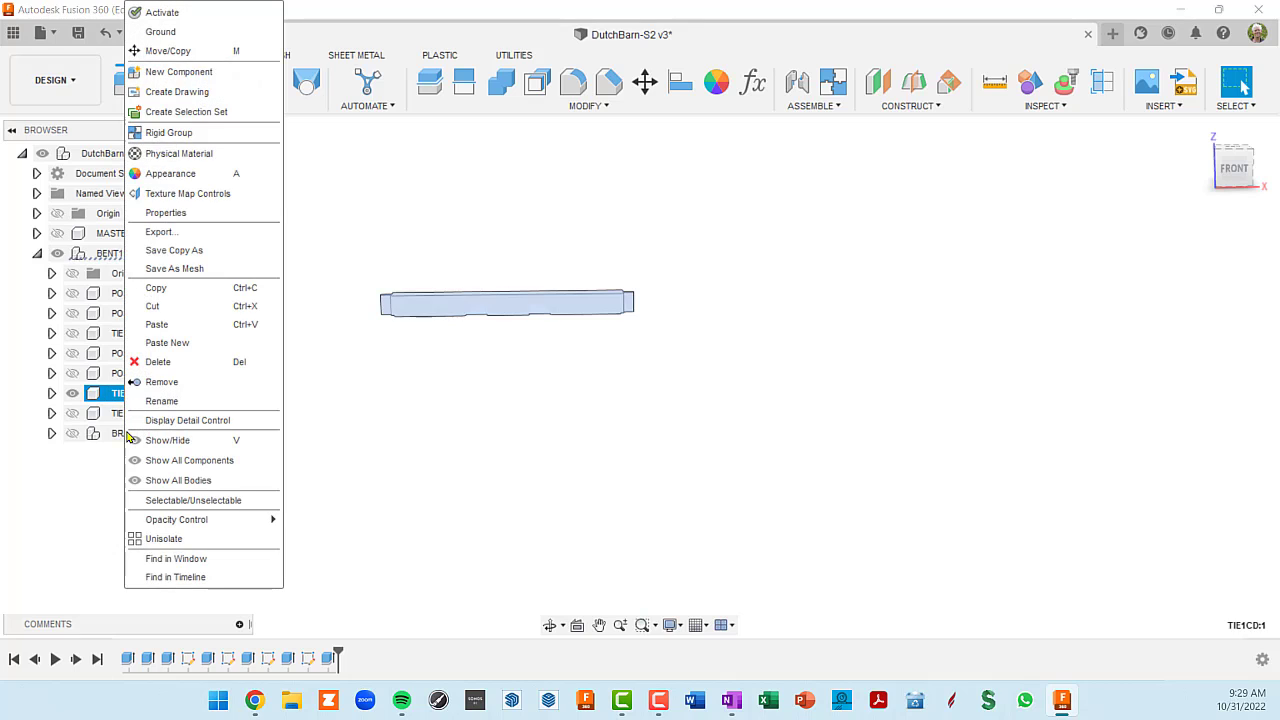
click(164, 539)
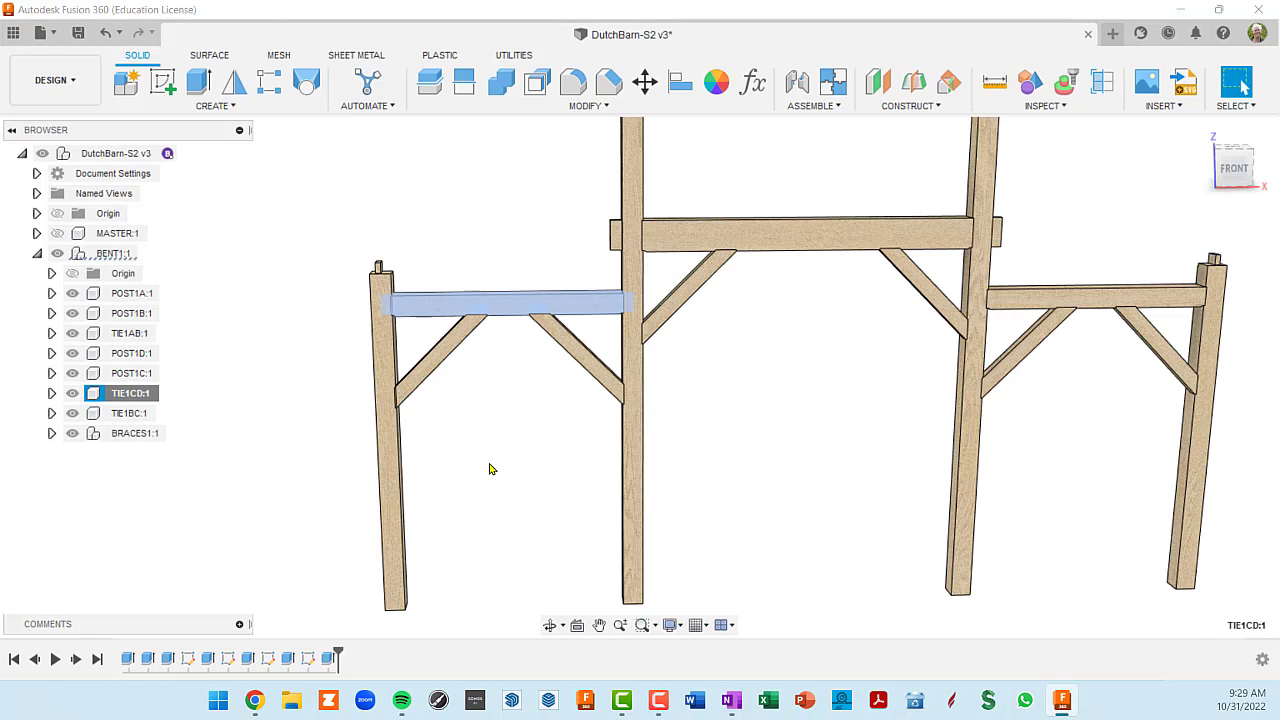
shift+middle_drag(490, 468, 343, 389)
click(400, 400)
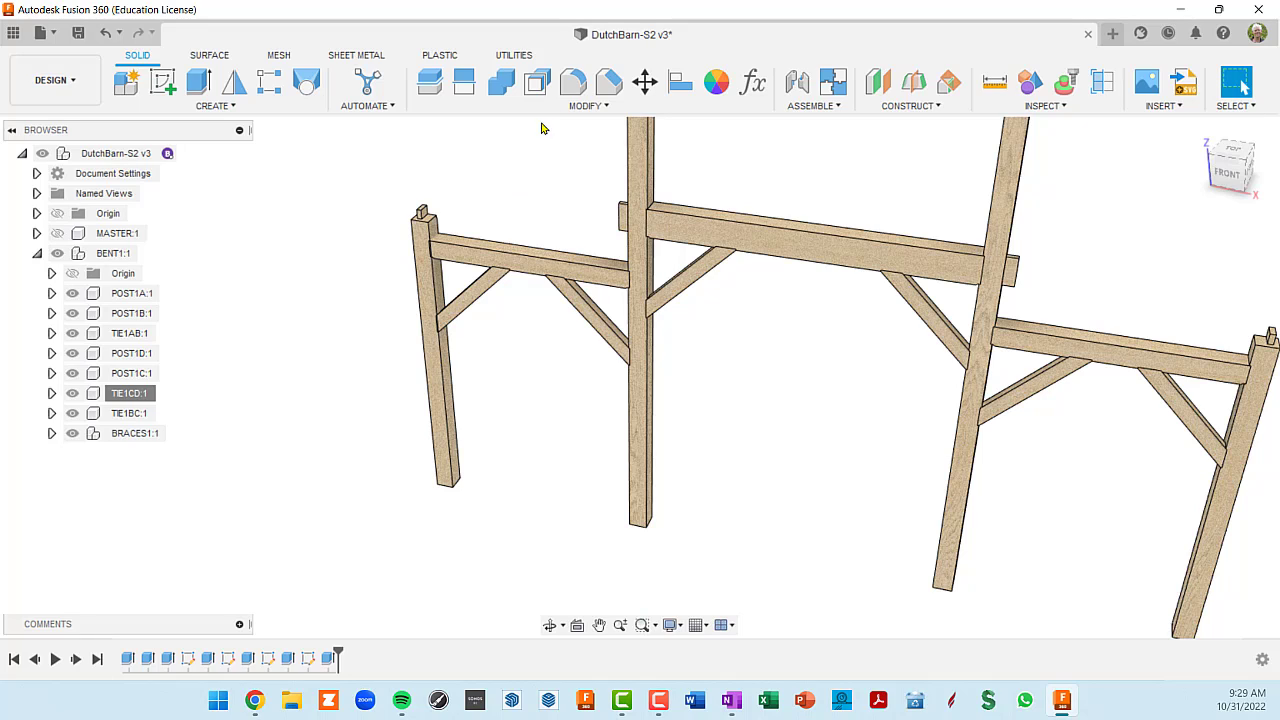
- Combine-cut the left post with the left tie beam and brace as kept tool bodies
click(501, 81)
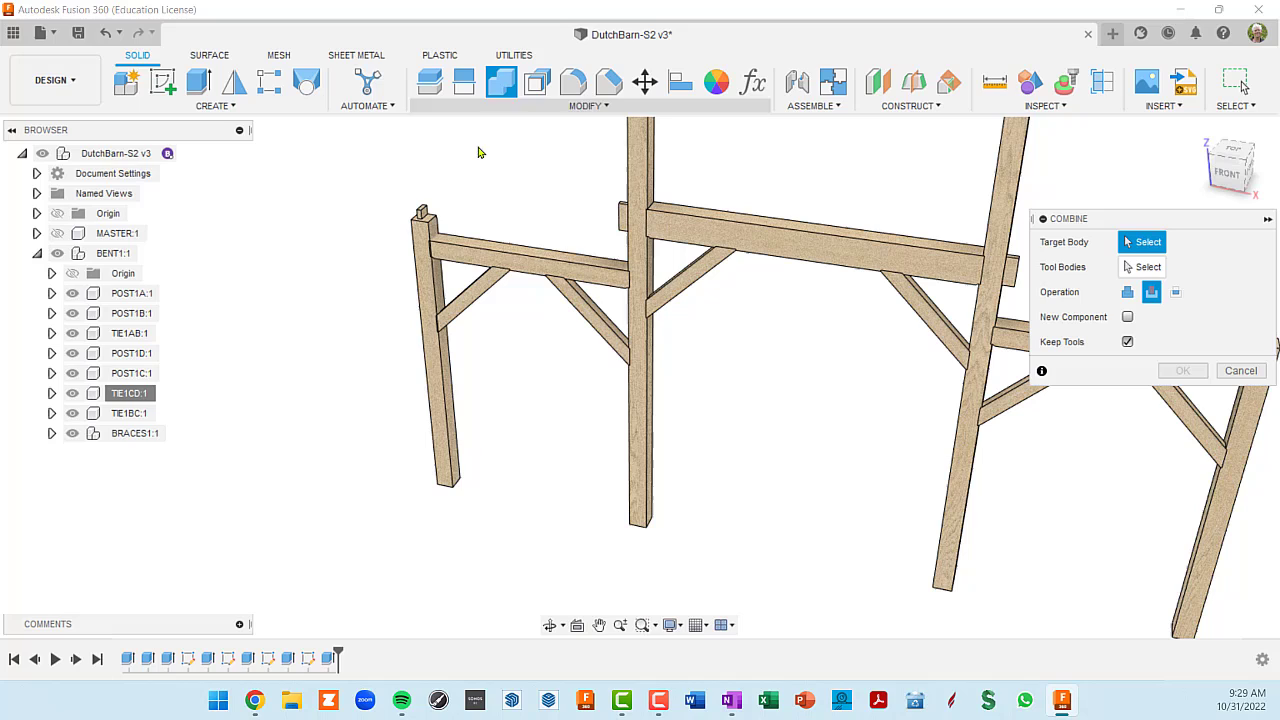
click(422, 280)
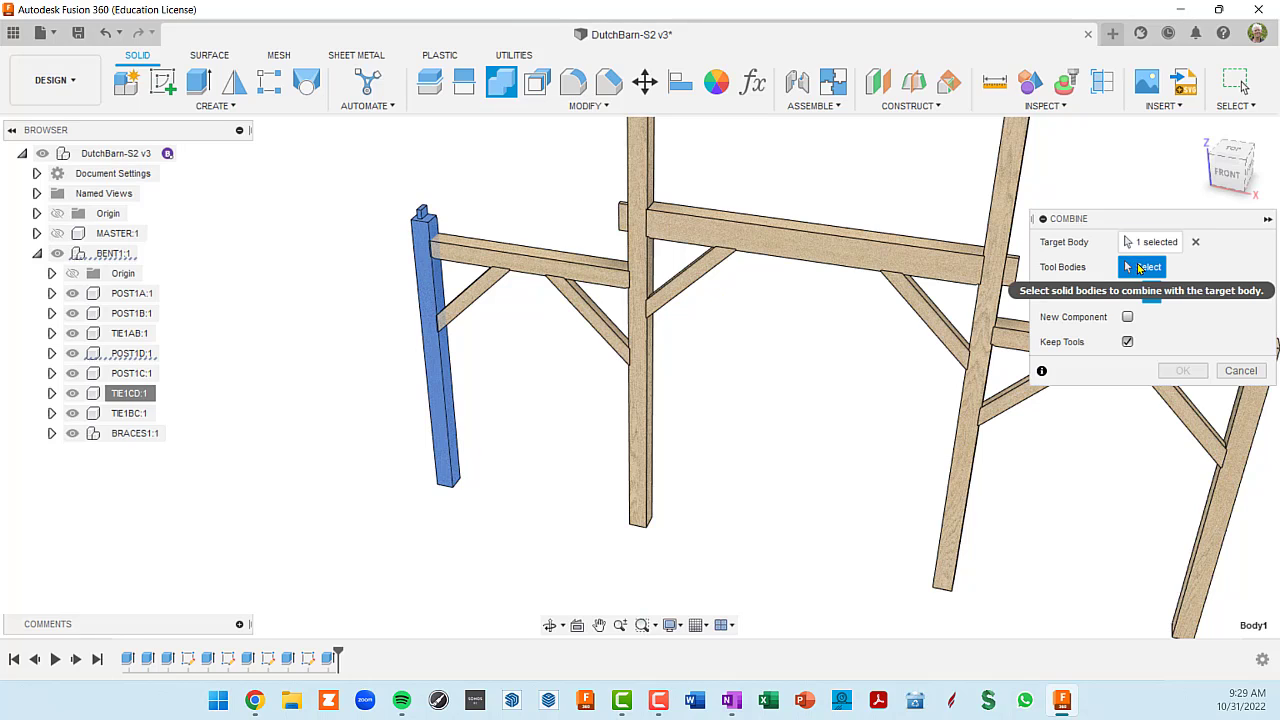
click(462, 256)
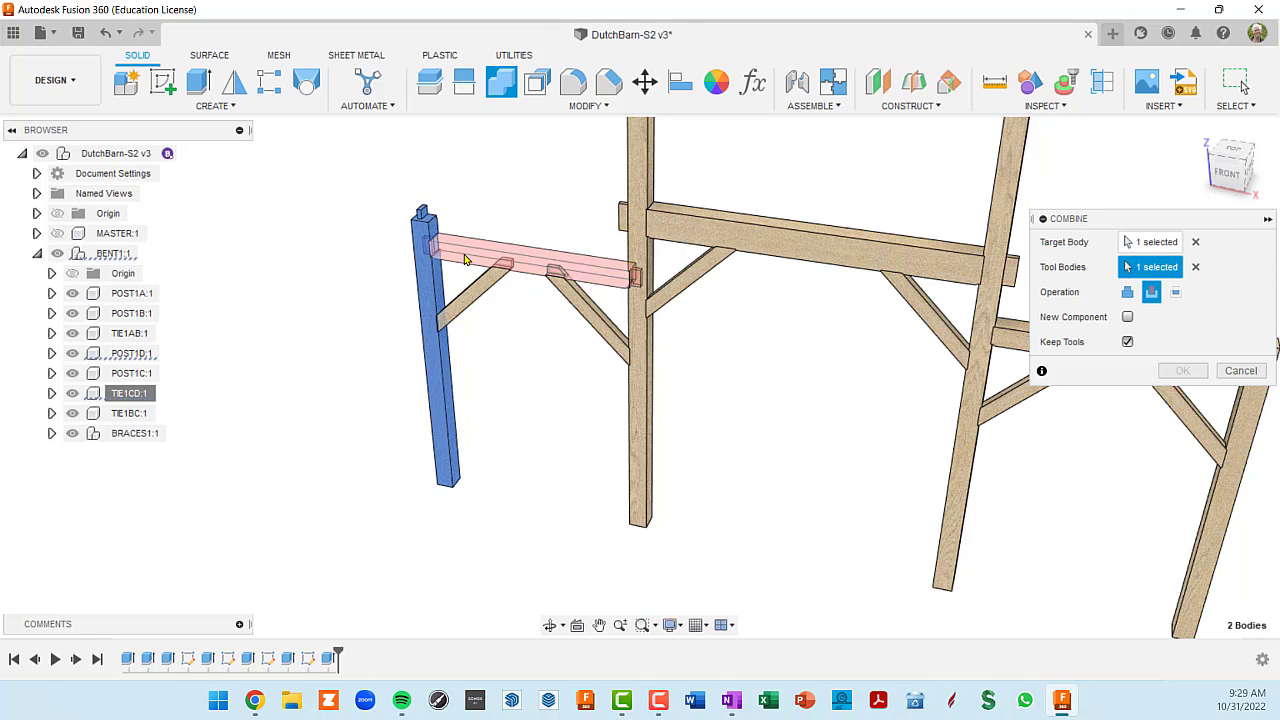
click(457, 312)
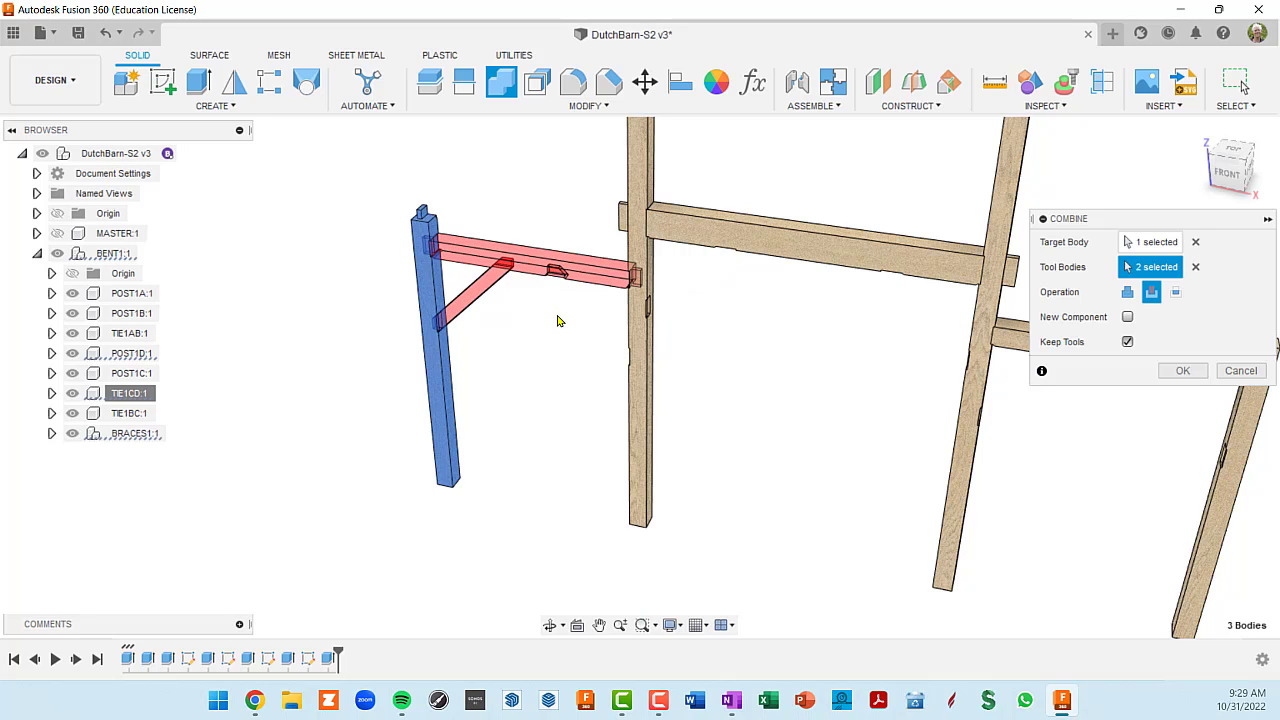
shift+middle_drag(560, 320, 680, 280)
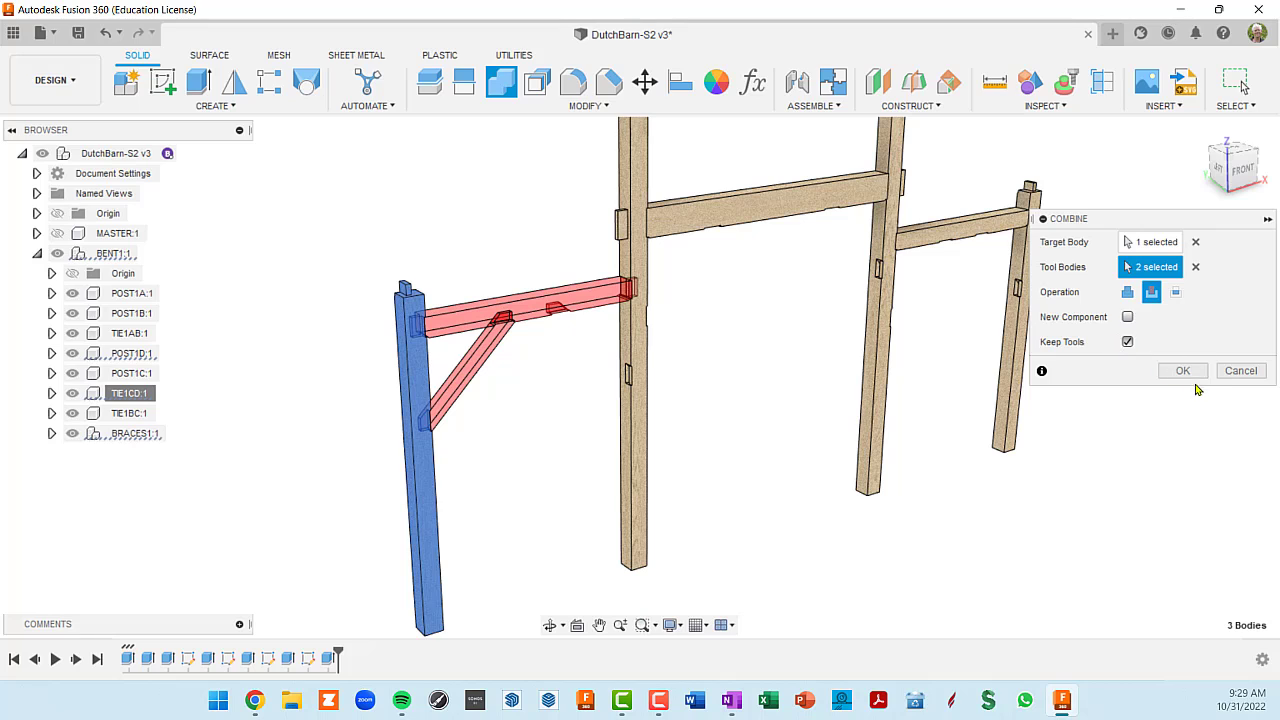
click(1190, 374)
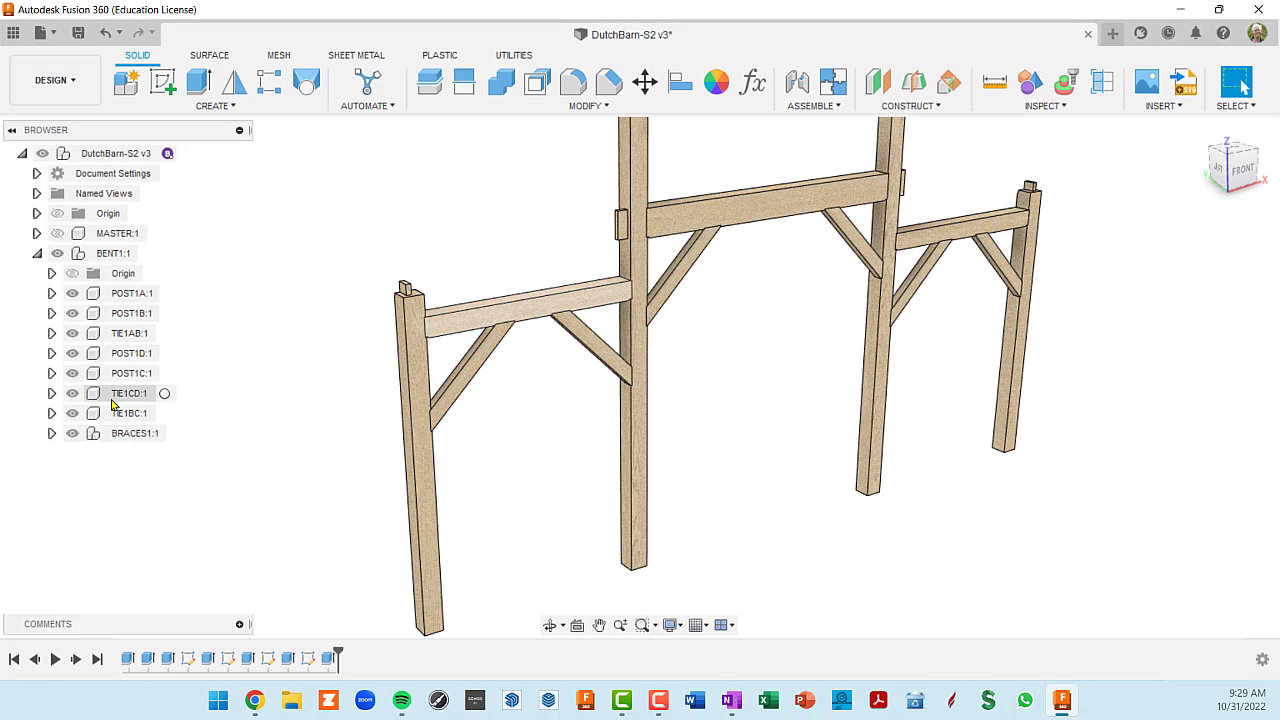
right_click(125, 358)
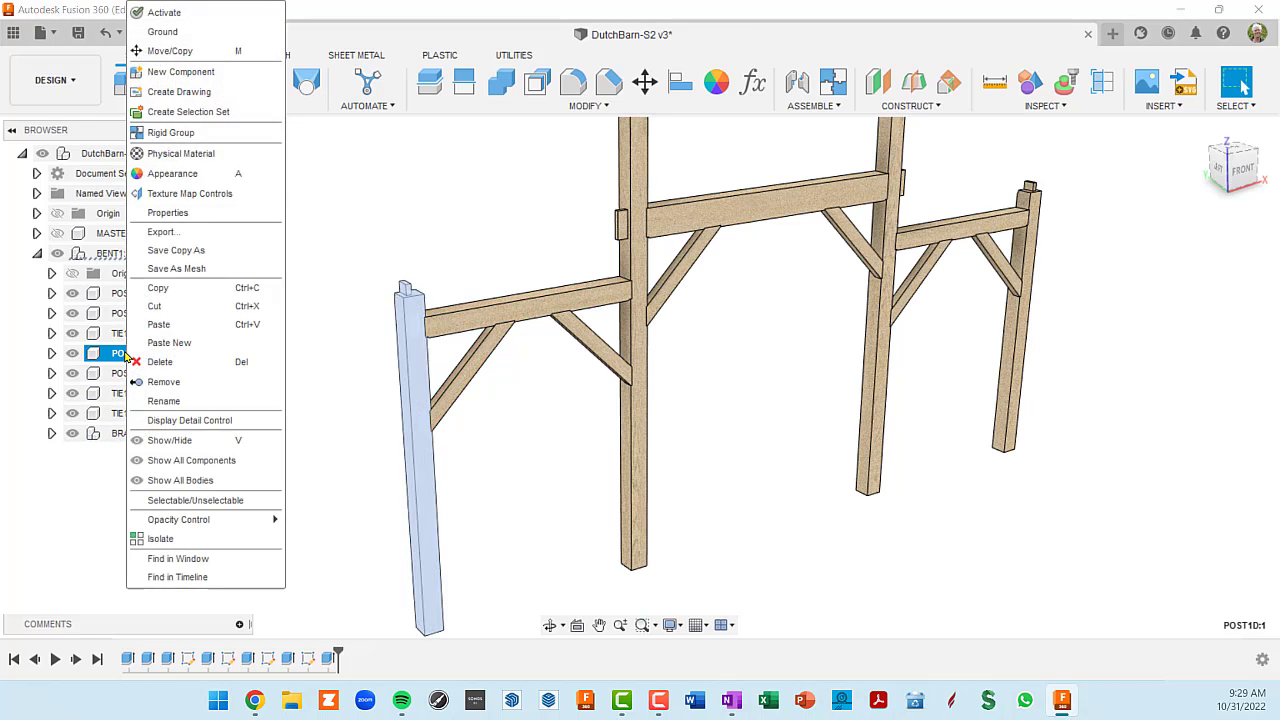
click(166, 540)
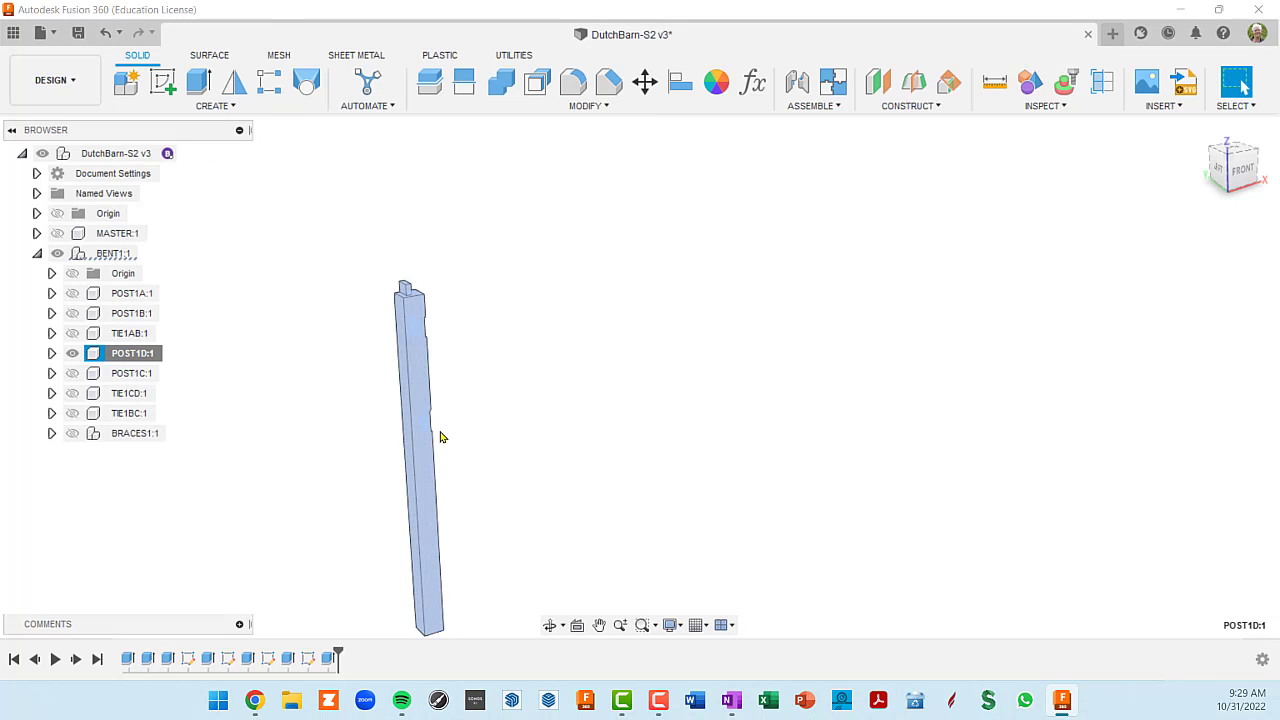
shift+middle_drag(440, 437, 260, 429)
click(525, 437)
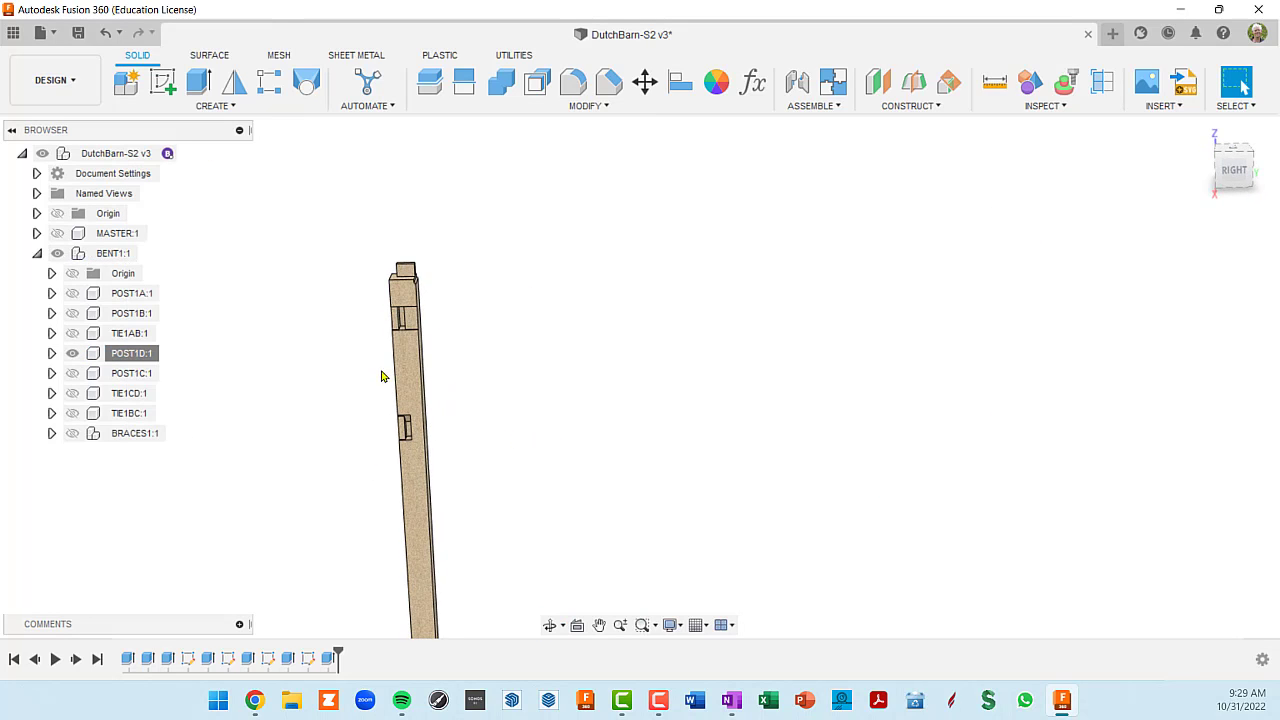
shift+middle_drag(381, 376, 286, 415)
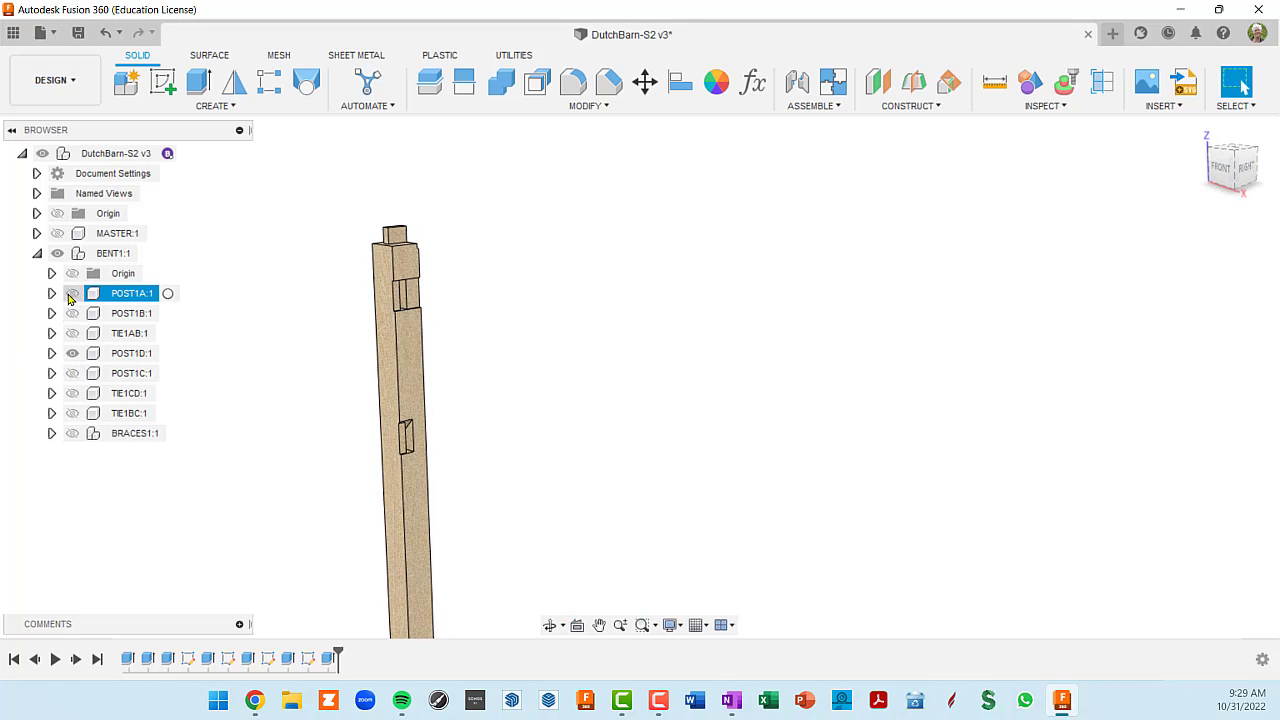
click(71, 295)
click(72, 313)
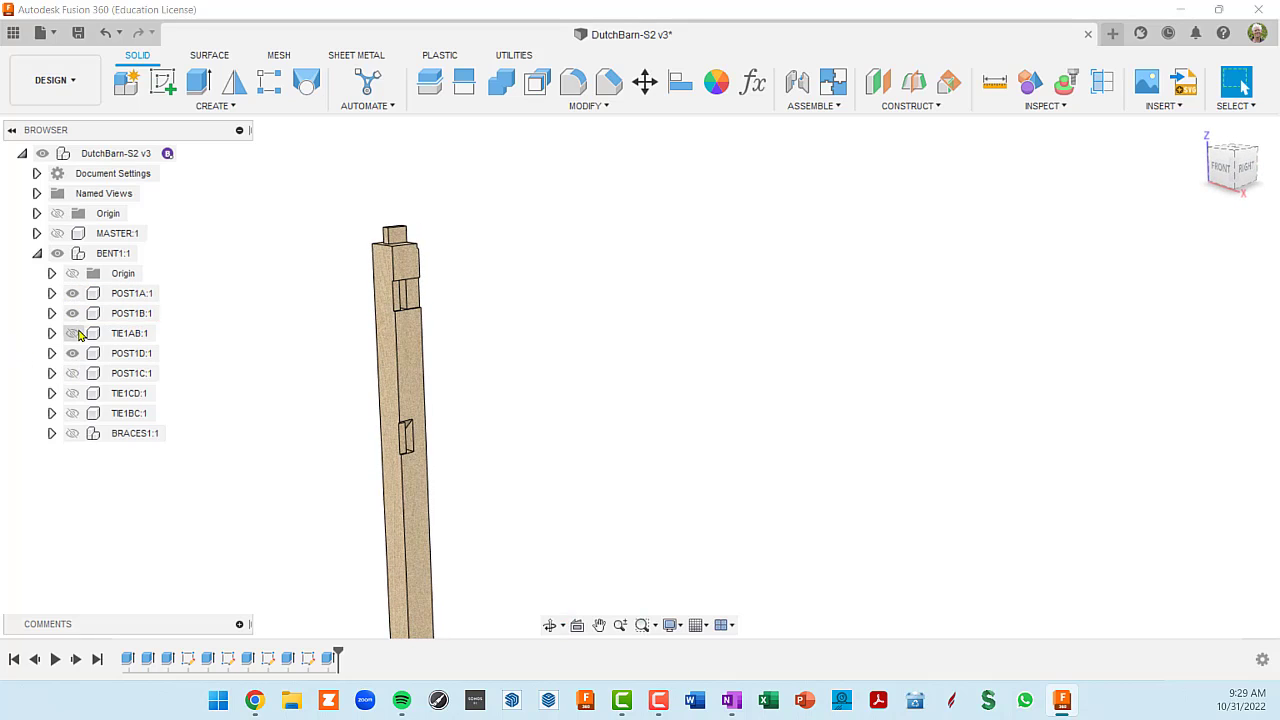
click(72, 373)
click(72, 393)
click(71, 413)
click(72, 433)
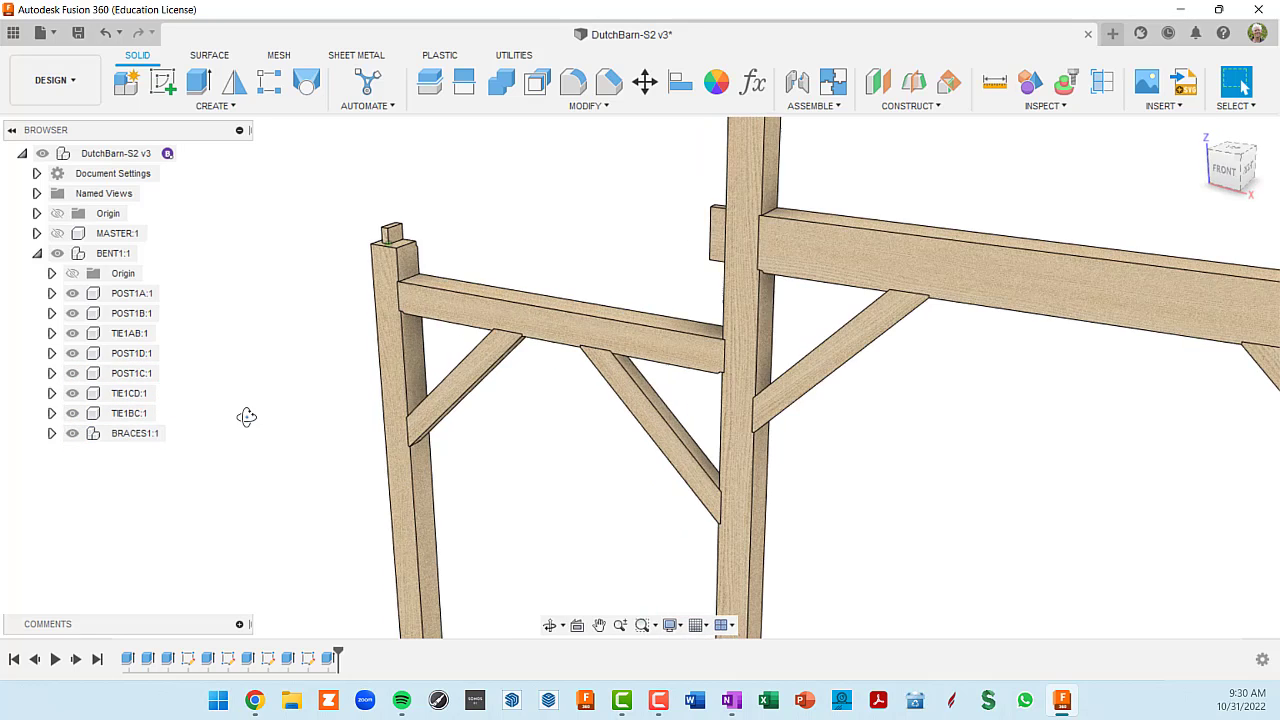